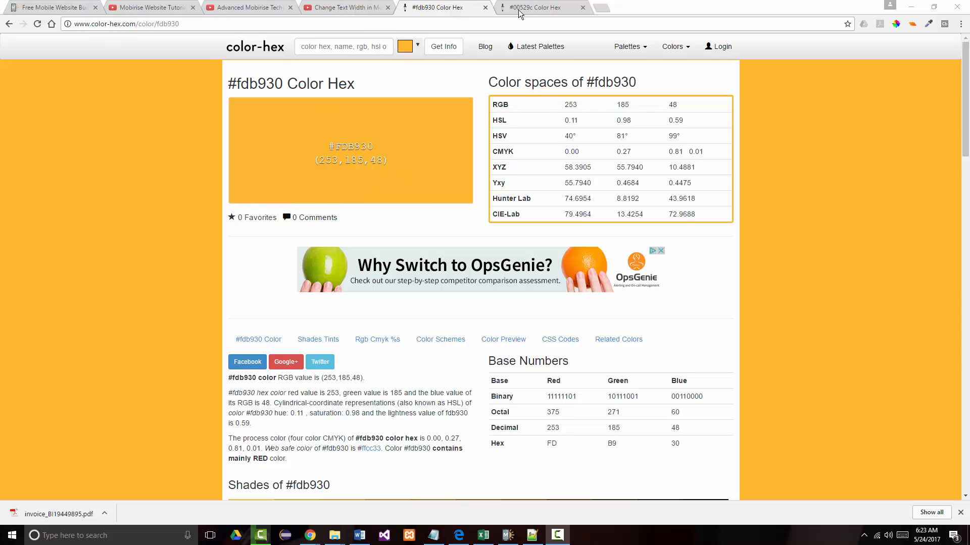
# Compare the #fdb930 and #00529c colour pages on color-hex
pyautogui.click(535, 8)
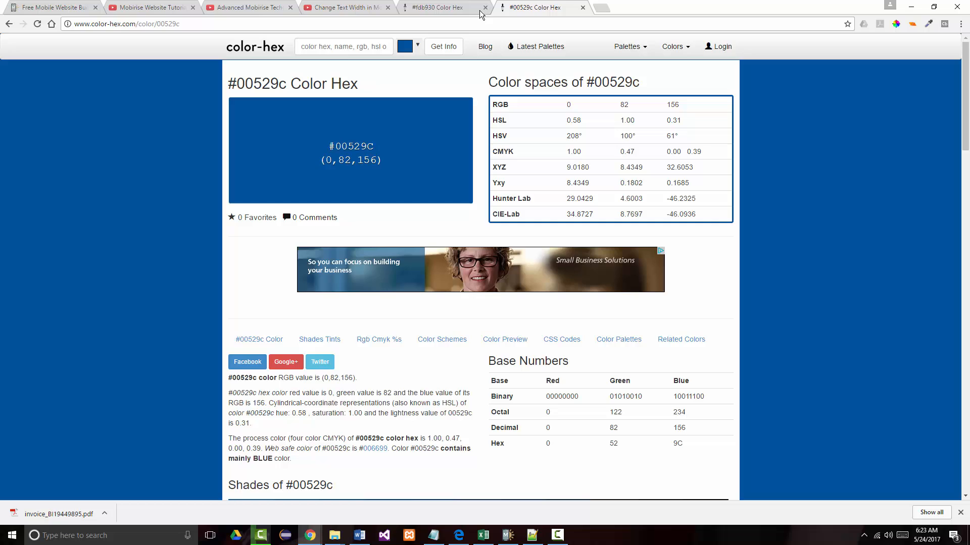
pyautogui.click(445, 10)
pyautogui.click(527, 8)
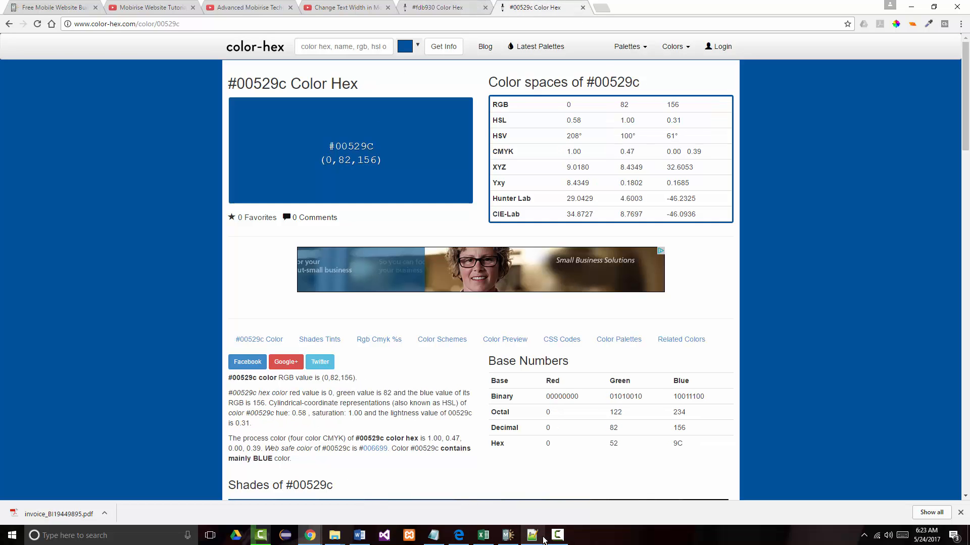
# Switch to Edge and examine the layout, colours and content of the two St. Louis "Blues Line" sample sites
pyautogui.click(458, 538)
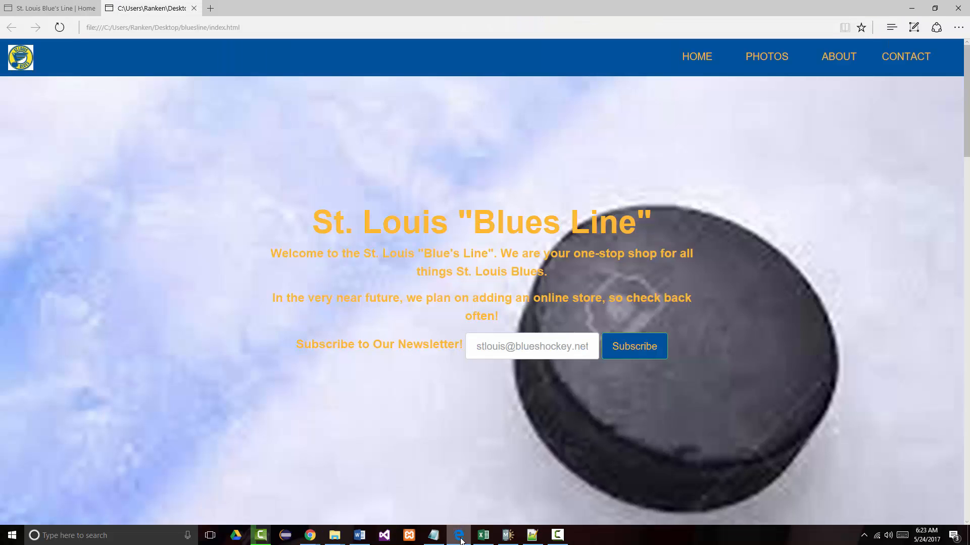
pyautogui.click(46, 8)
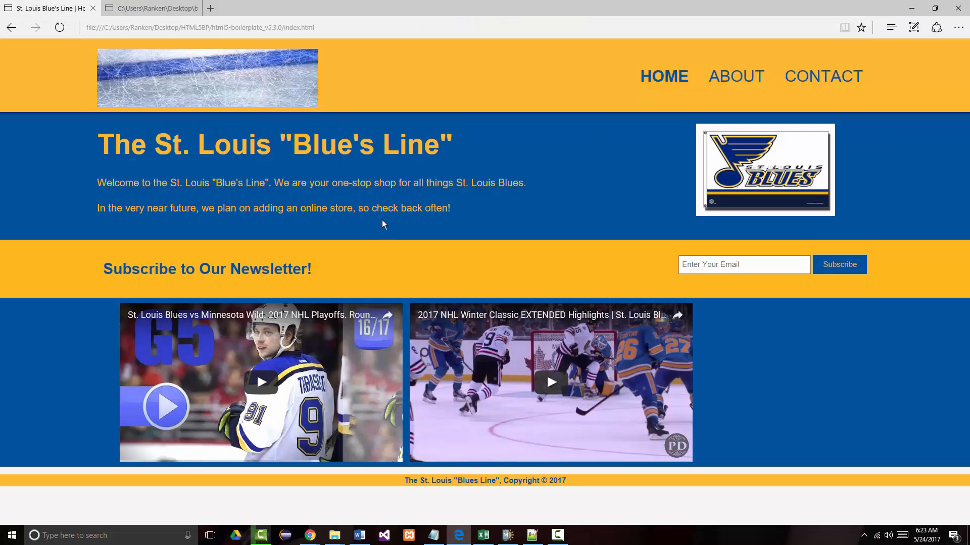
pyautogui.click(151, 8)
pyautogui.scroll(-15, 244, 186)
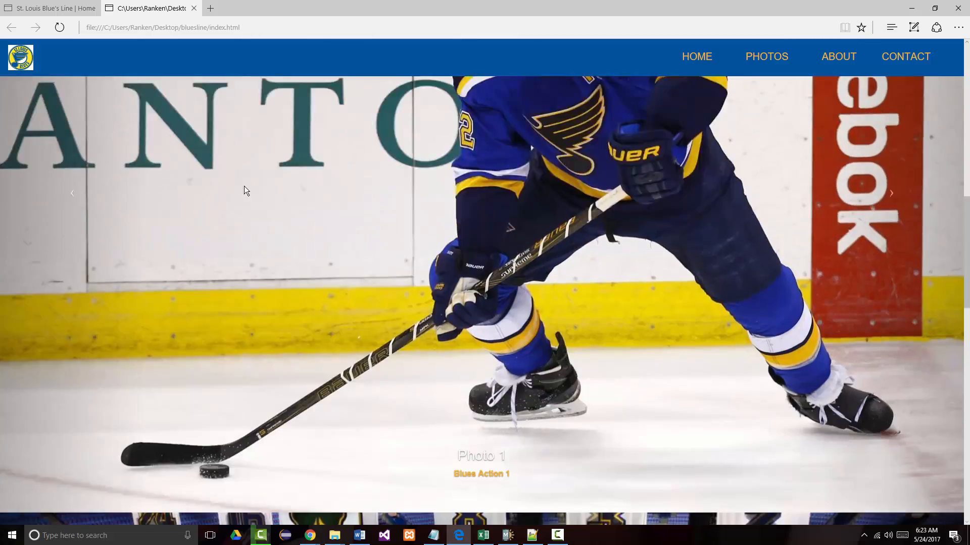
pyautogui.scroll(15, 235, 186)
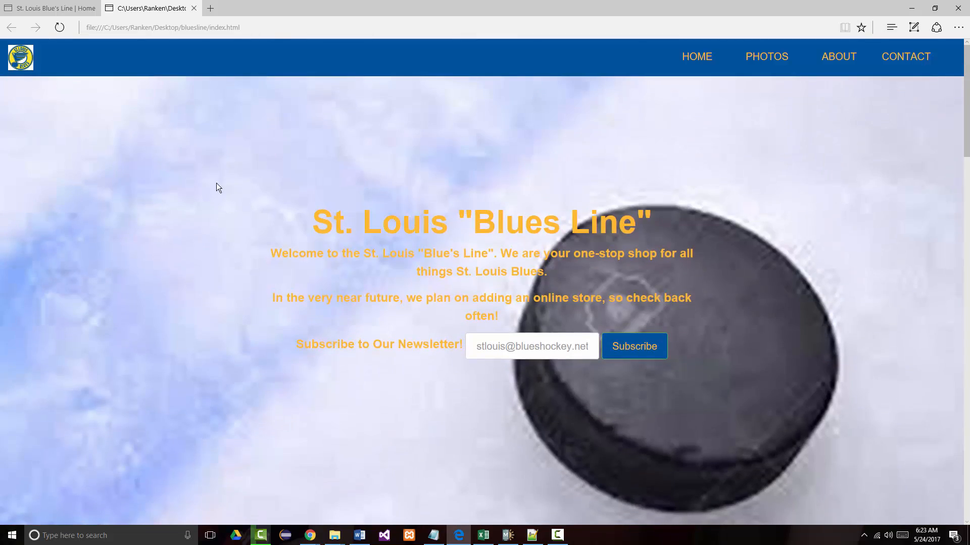
pyautogui.moveTo(44, 4)
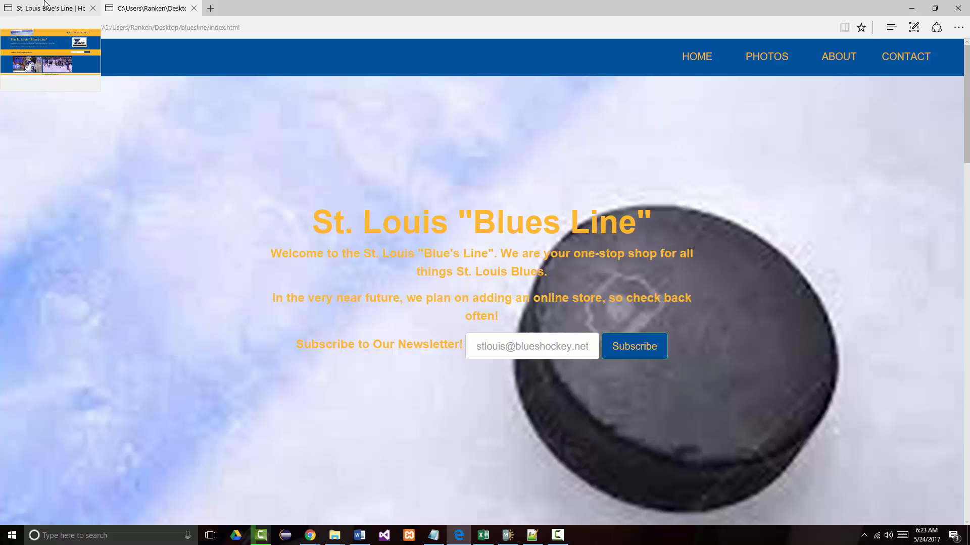
pyautogui.click(69, 15)
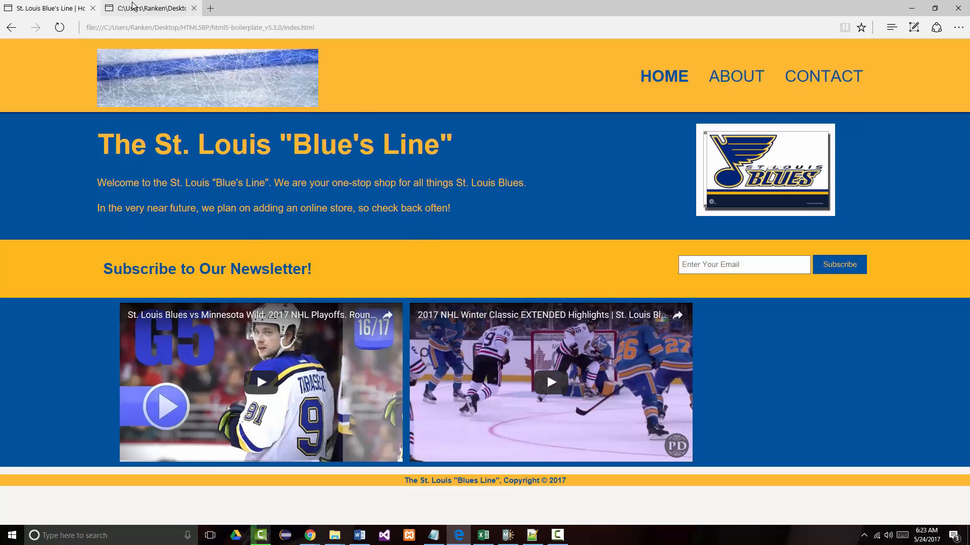
pyautogui.click(151, 8)
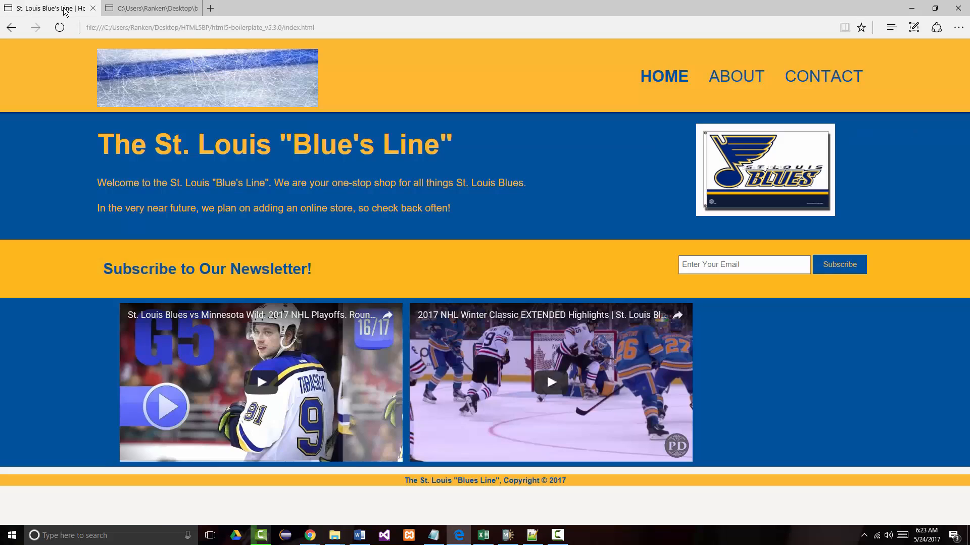
pyautogui.click(56, 8)
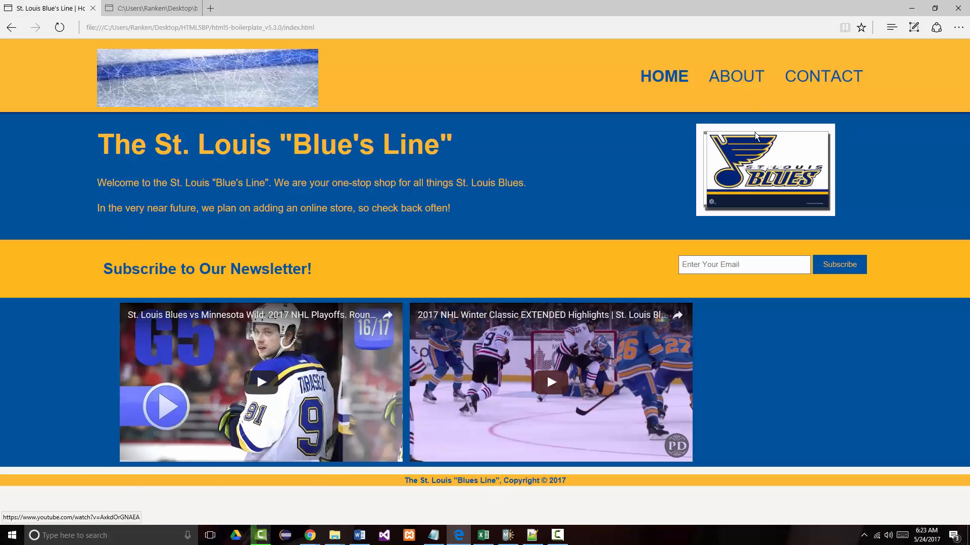
pyautogui.click(911, 8)
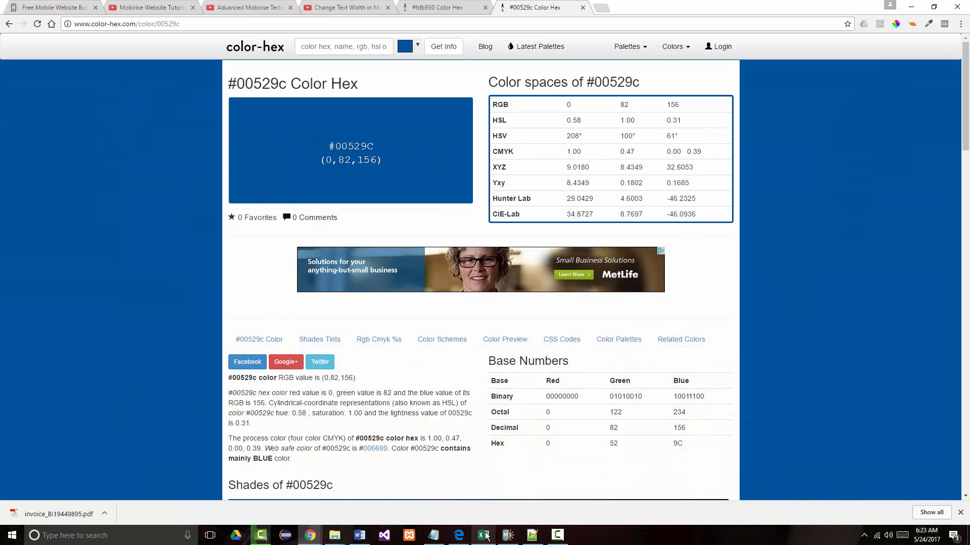
# Switch to Mobirise and remove the existing StLouisBluesLine01 and Demo sites
pyautogui.click(508, 535)
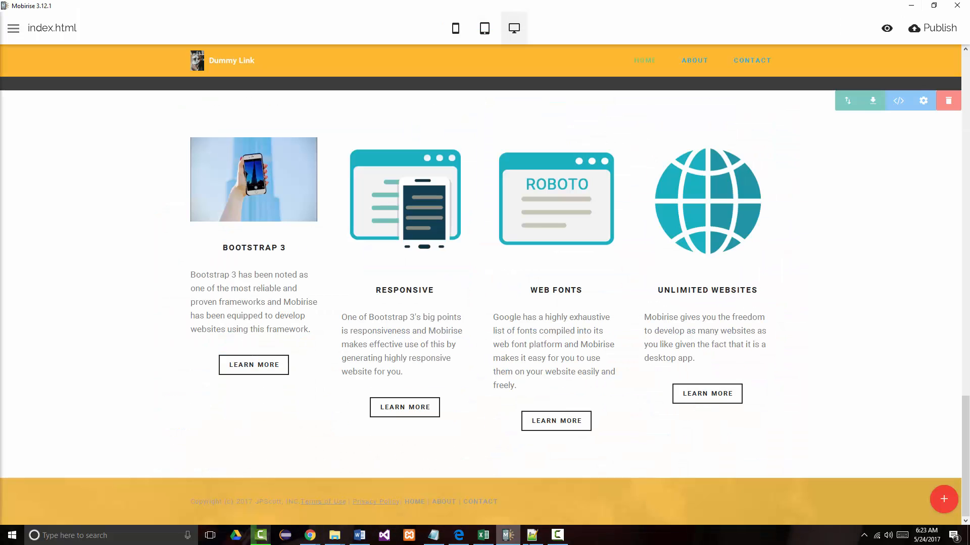
pyautogui.click(13, 29)
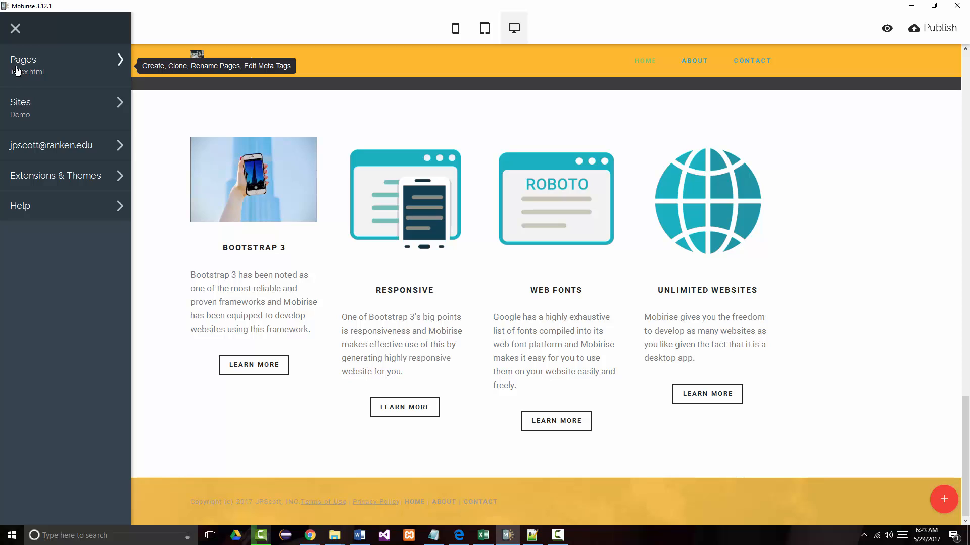
pyautogui.click(84, 66)
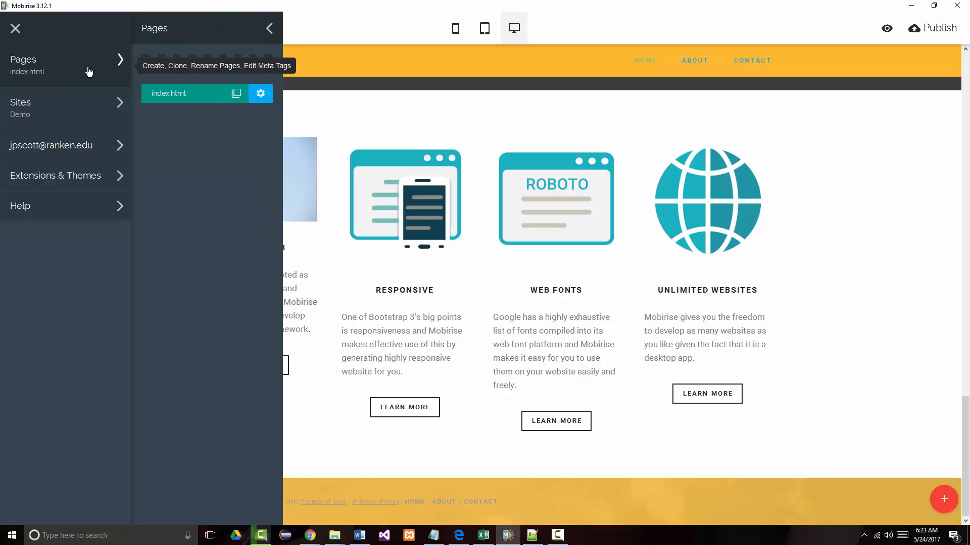
pyautogui.click(61, 118)
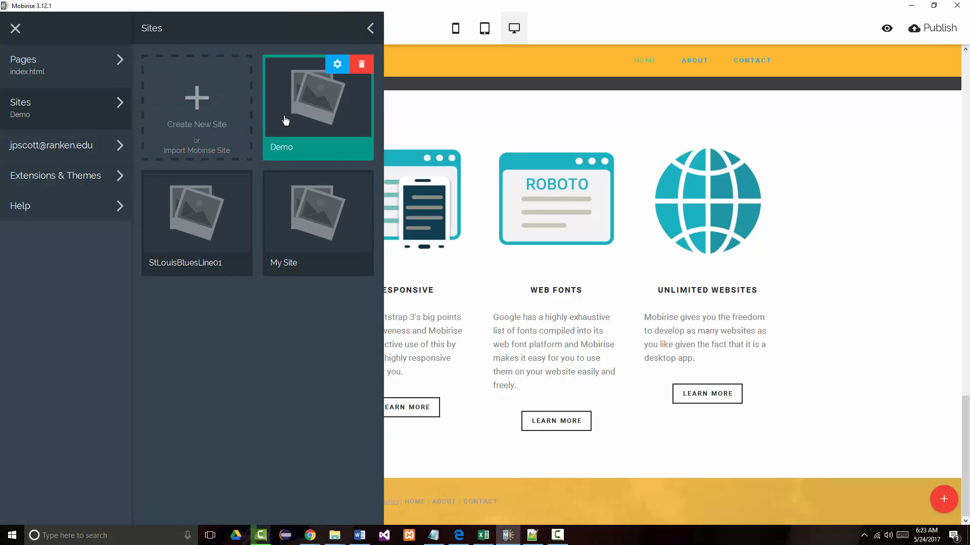
pyautogui.click(207, 128)
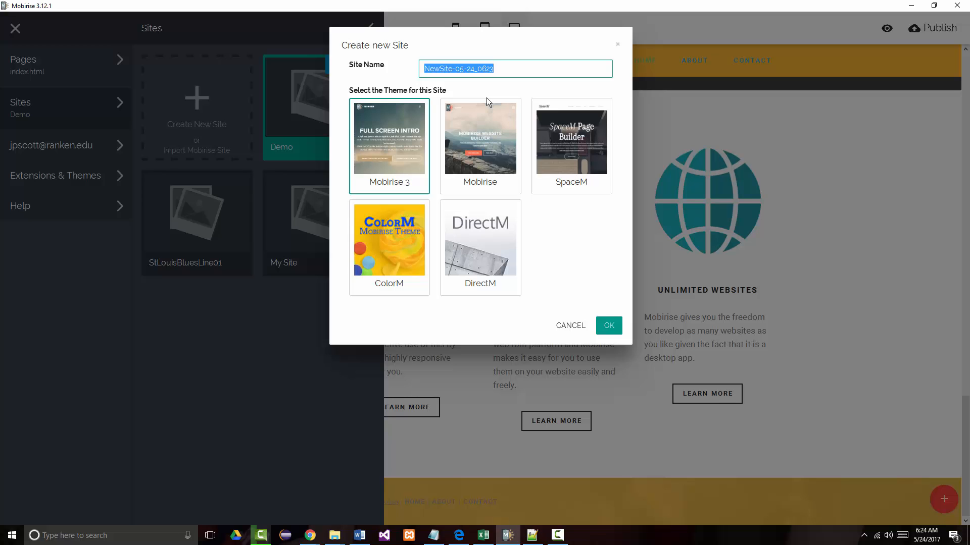
pyautogui.click(570, 326)
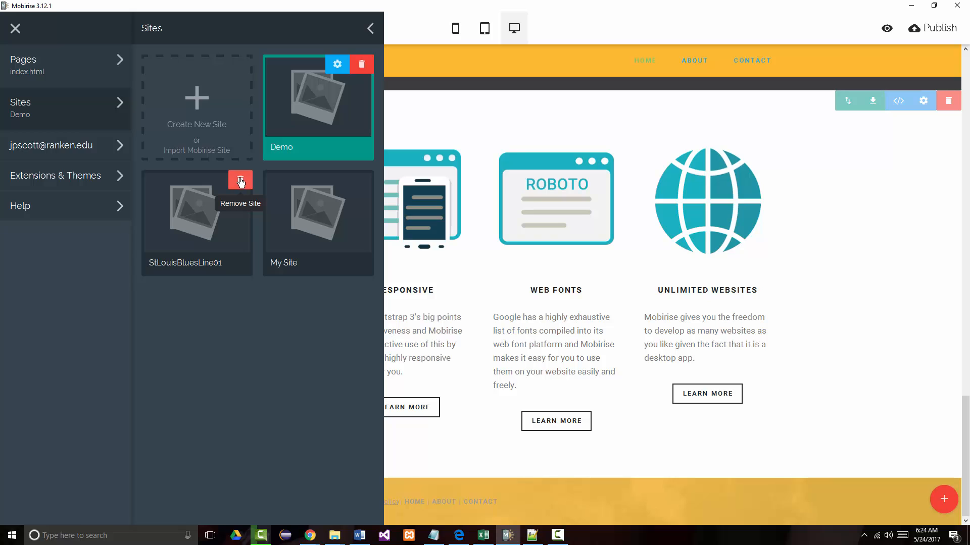
pyautogui.click(237, 182)
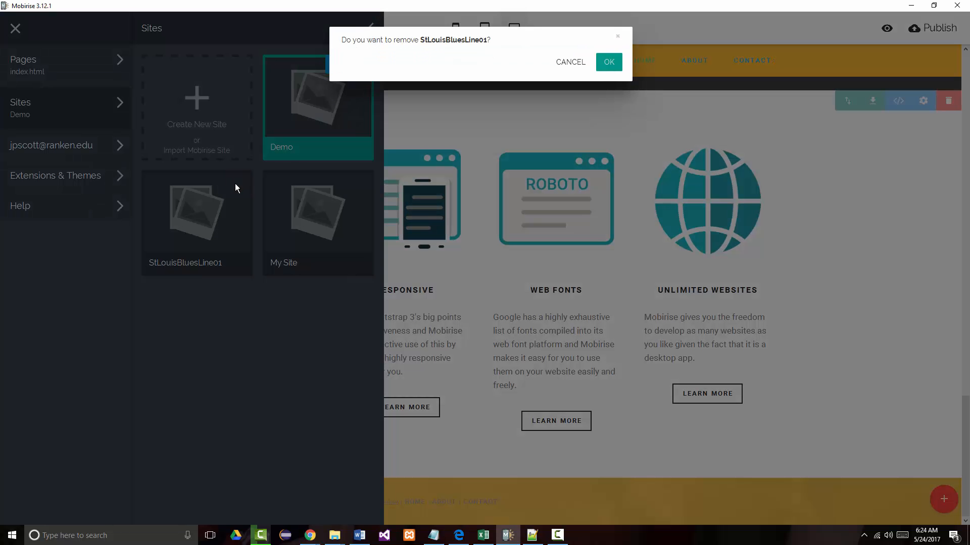
pyautogui.click(608, 64)
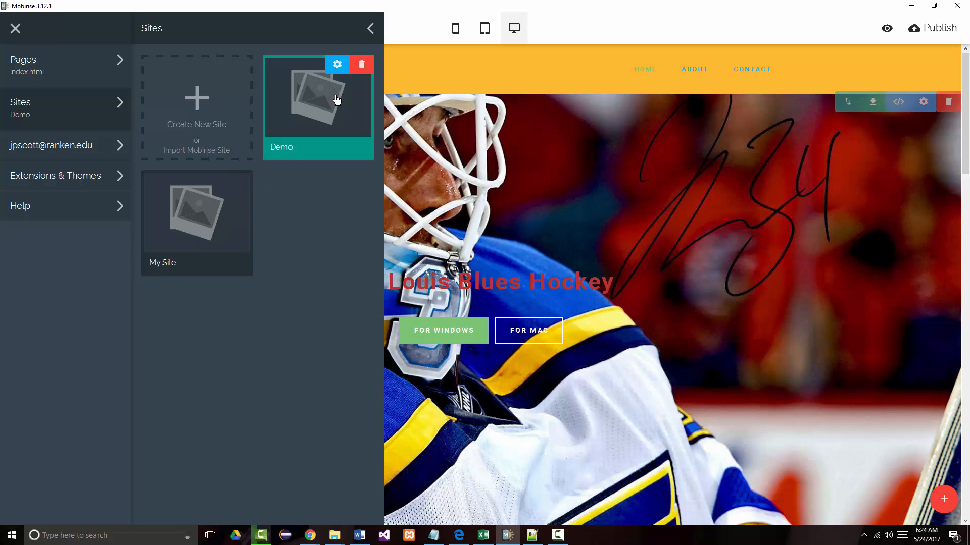
pyautogui.click(363, 66)
pyautogui.click(611, 62)
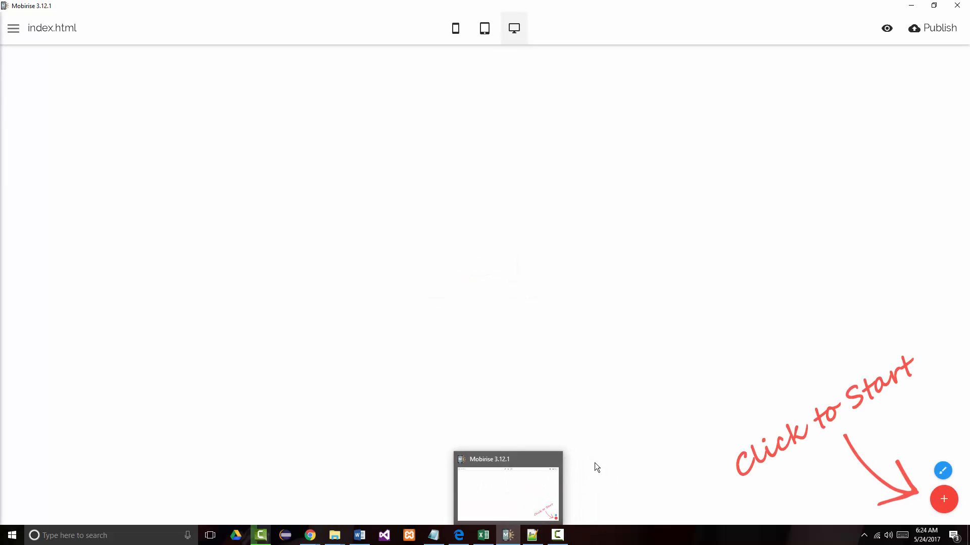
pyautogui.click(944, 499)
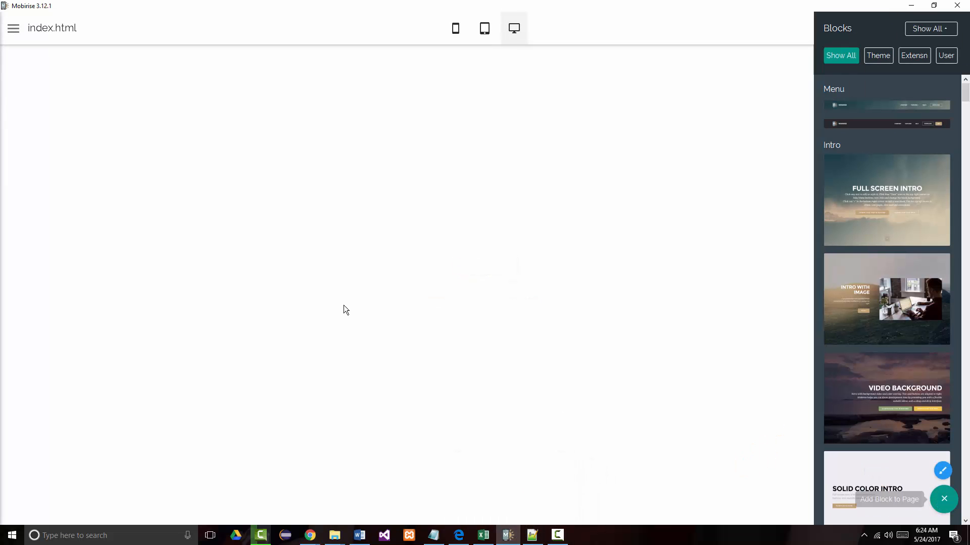
pyautogui.click(8, 32)
pyautogui.click(9, 33)
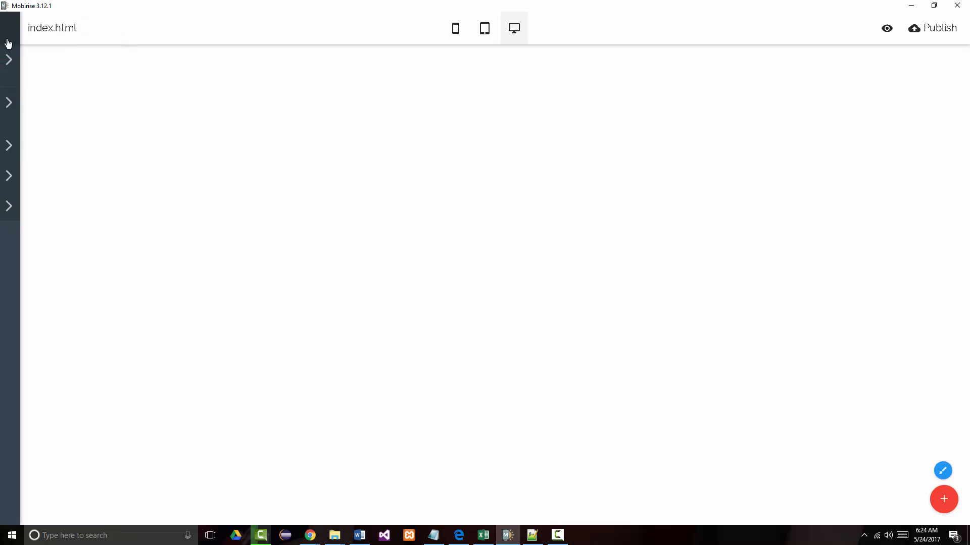
pyautogui.click(10, 31)
pyautogui.click(9, 32)
# Create a new site named BluesLine using the Mobirise theme
pyautogui.click(13, 29)
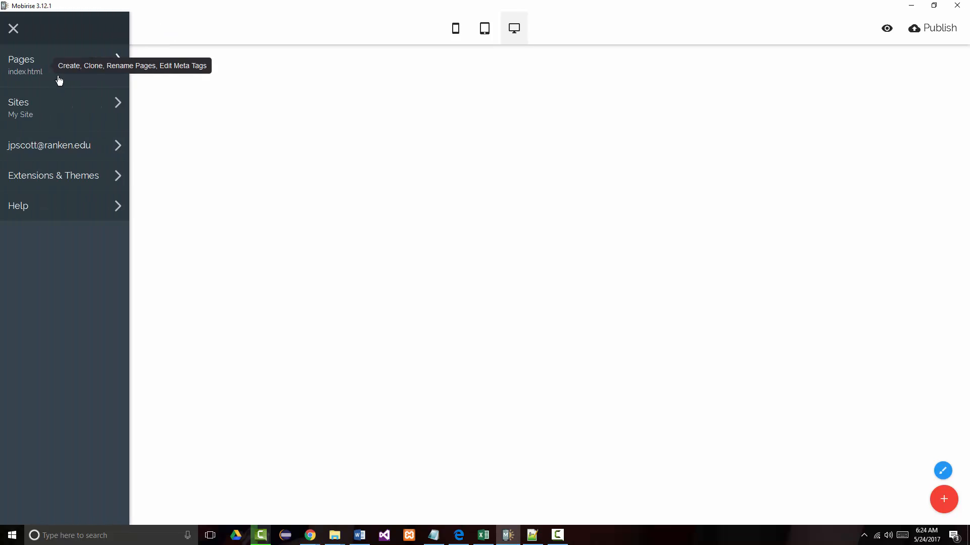
pyautogui.click(51, 108)
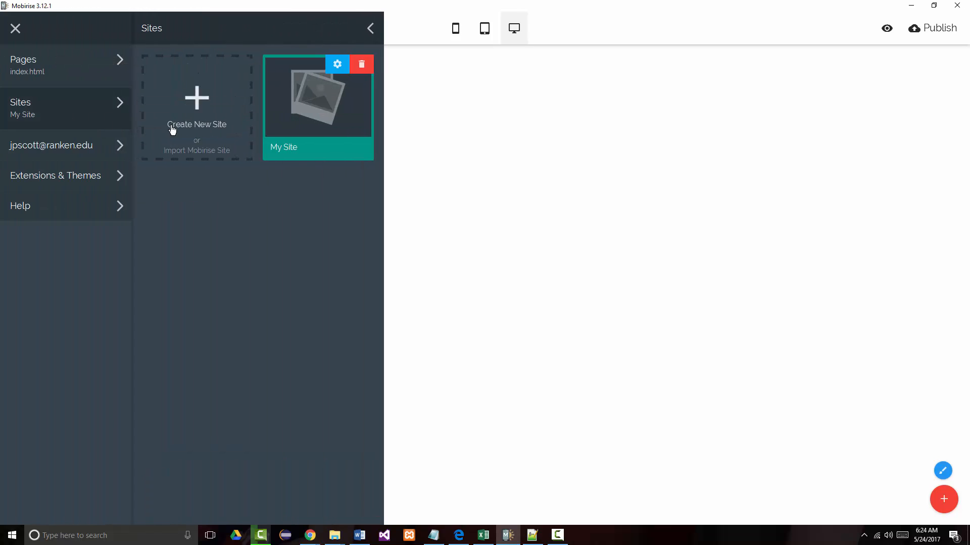
pyautogui.click(207, 132)
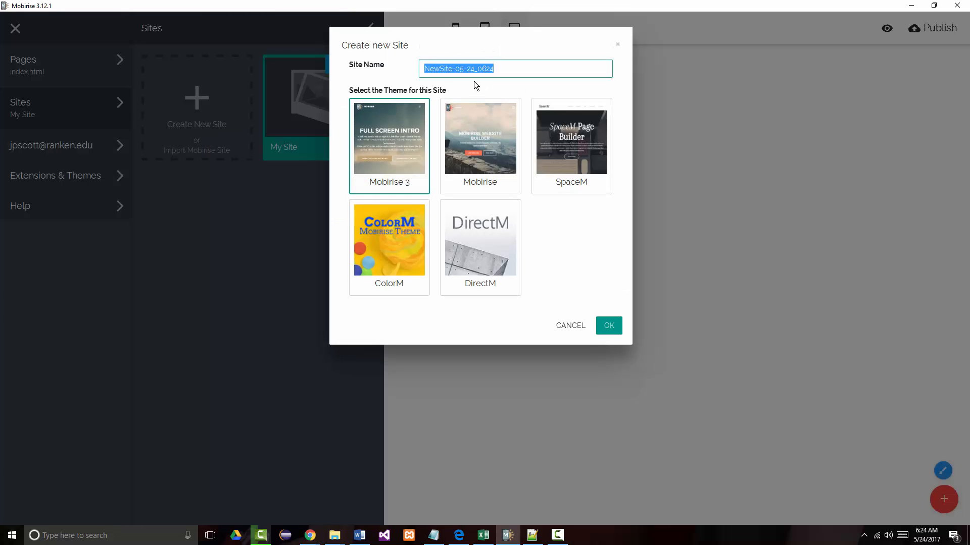
pyautogui.write('BluesLine')
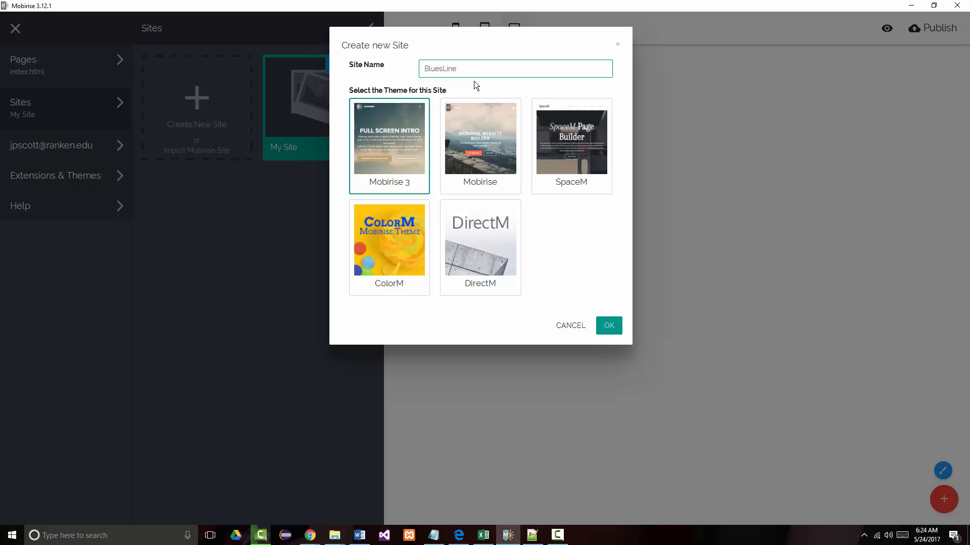
pyautogui.click(480, 149)
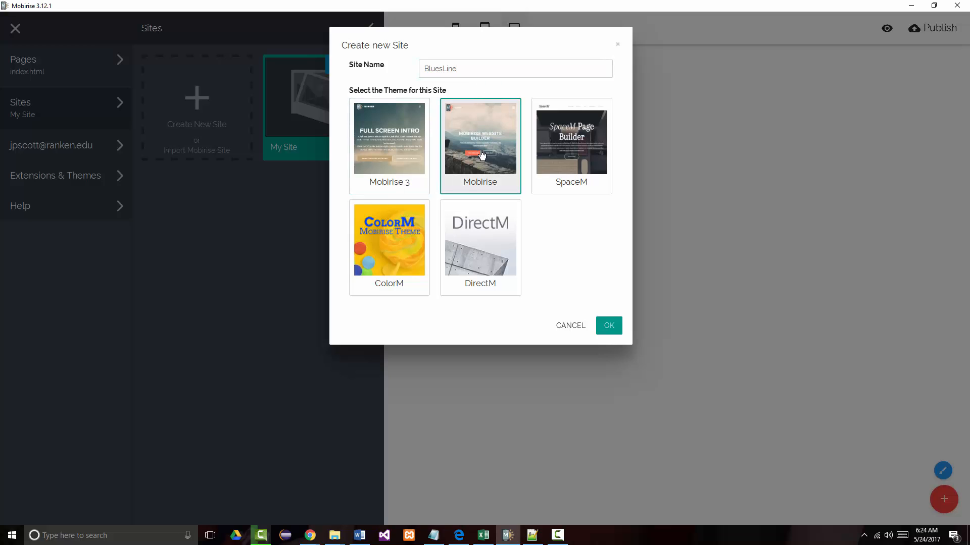
pyautogui.click(604, 328)
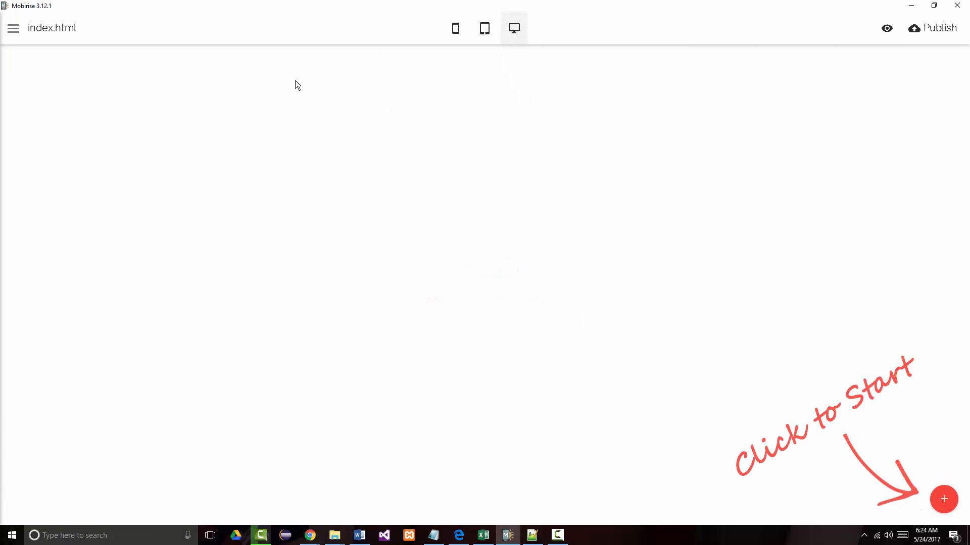
# Add the plain dark menu block with Home, About, Contact and Download to the top of the empty index.html page
pyautogui.click(943, 499)
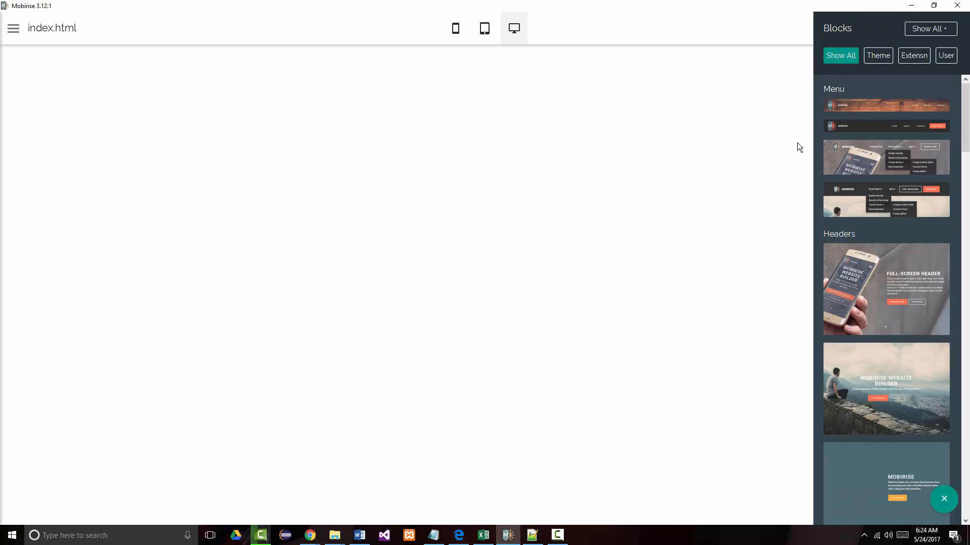
pyautogui.moveTo(849, 128); pyautogui.dragTo(561, 61)
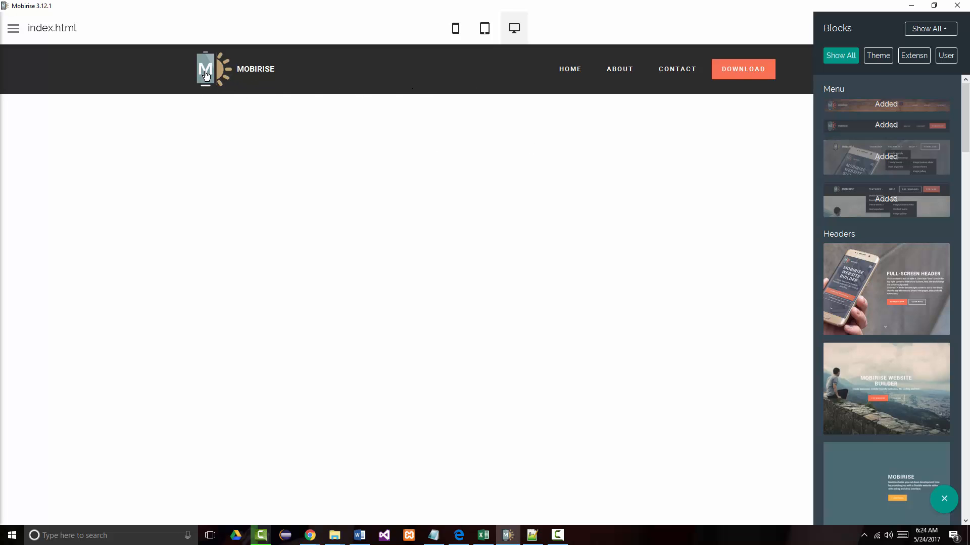
pyautogui.click(460, 76)
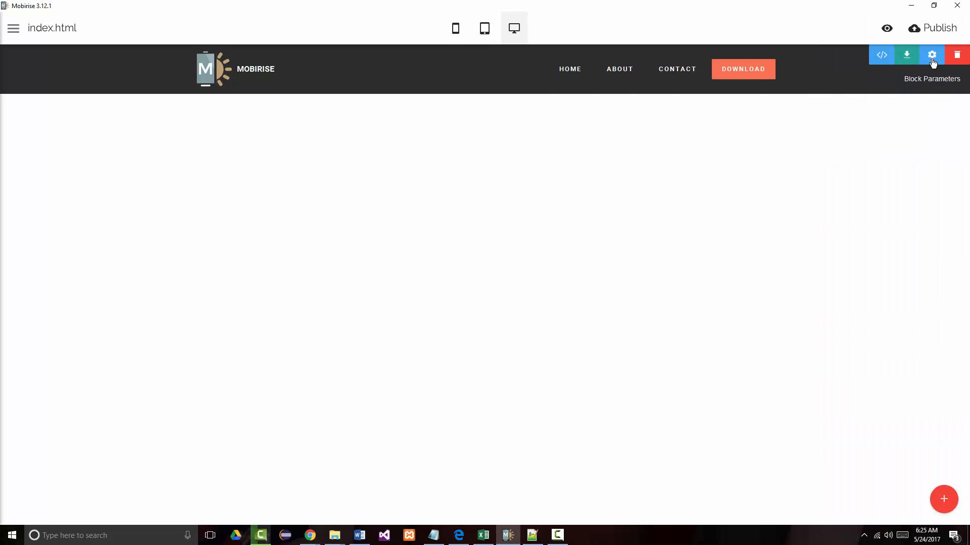
# Open the menu block's custom background colour for editing and copy the hex code #fdb930 from its color-hex page in Chrome
pyautogui.click(933, 61)
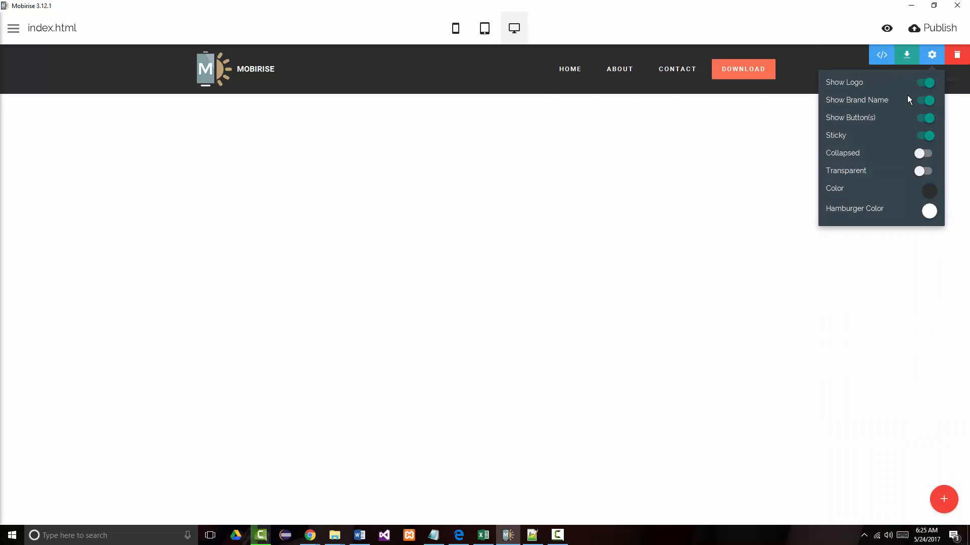
pyautogui.click(929, 192)
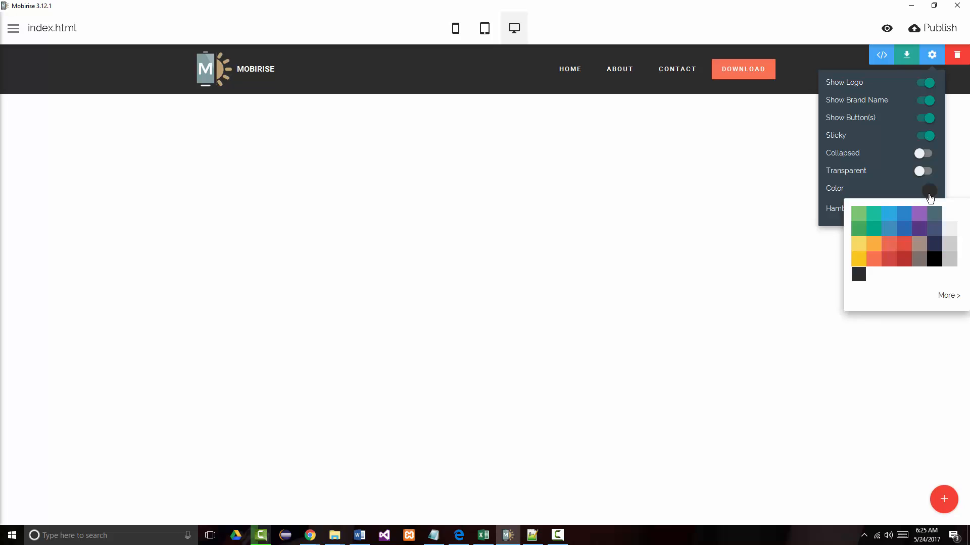
pyautogui.click(947, 301)
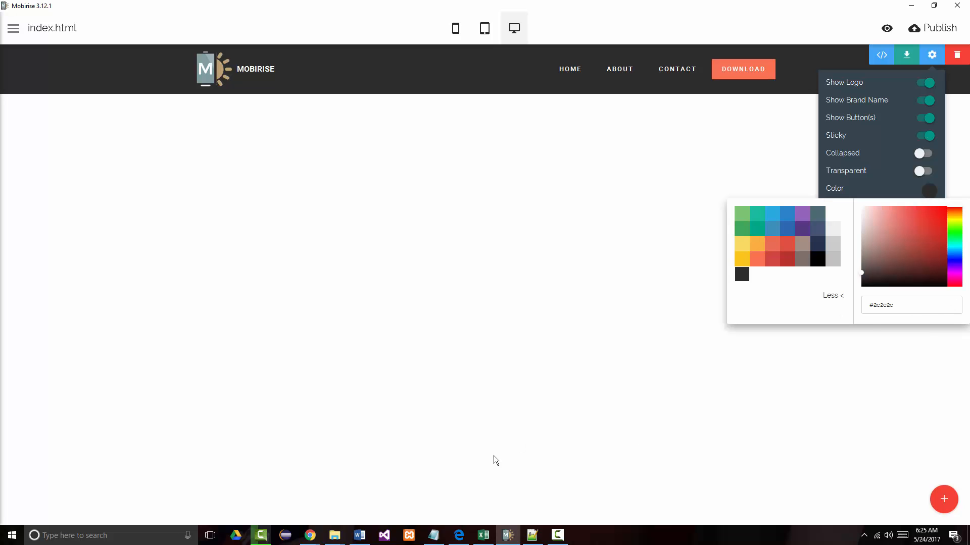
pyautogui.click(459, 535)
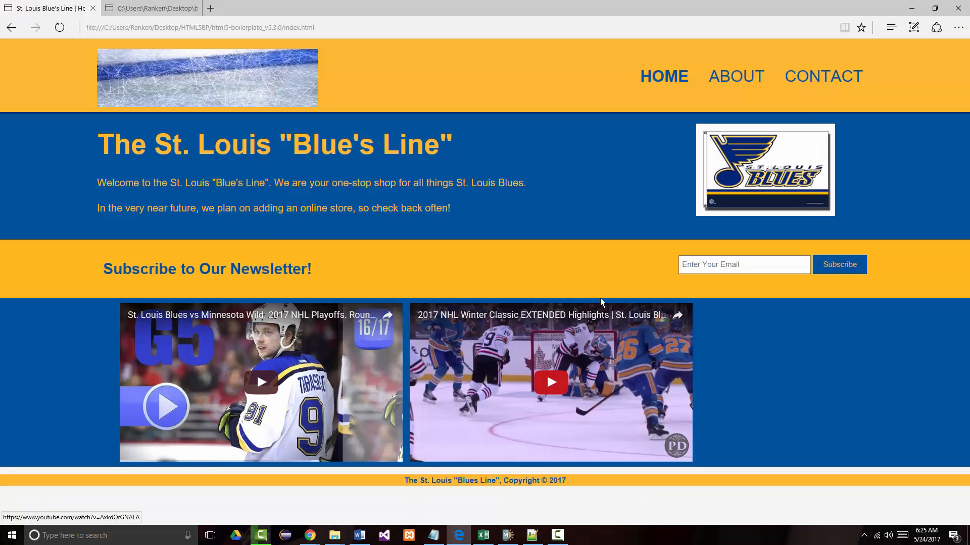
pyautogui.click(912, 9)
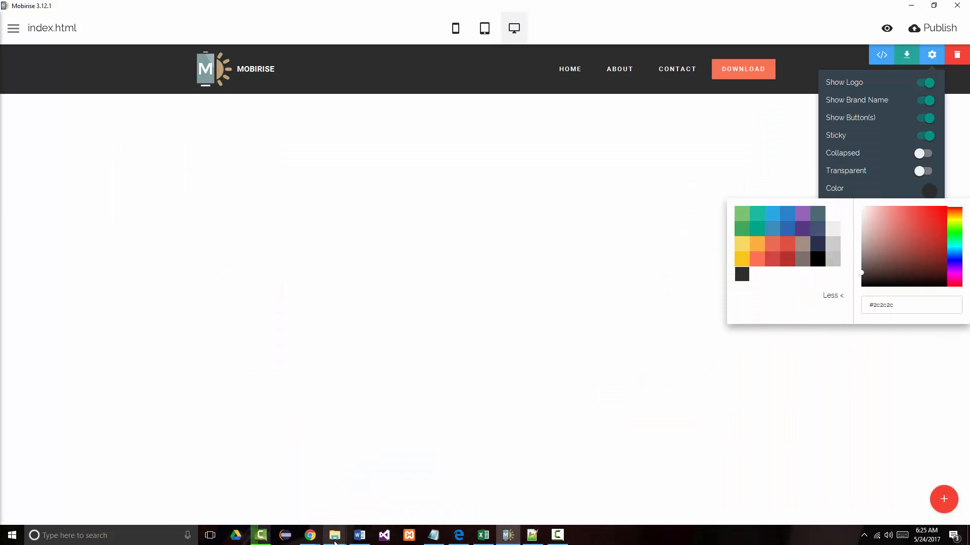
pyautogui.moveTo(310, 535)
pyautogui.click(291, 497)
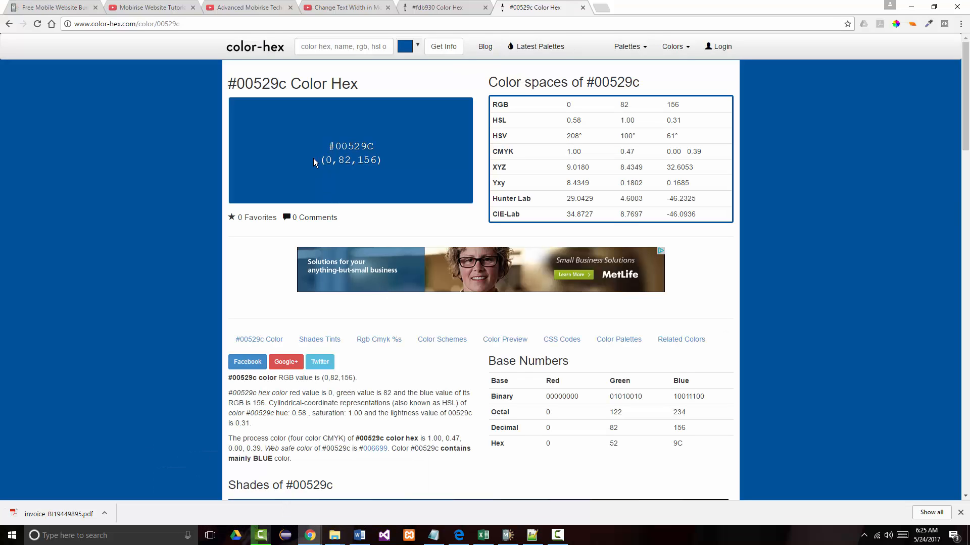
pyautogui.click(432, 8)
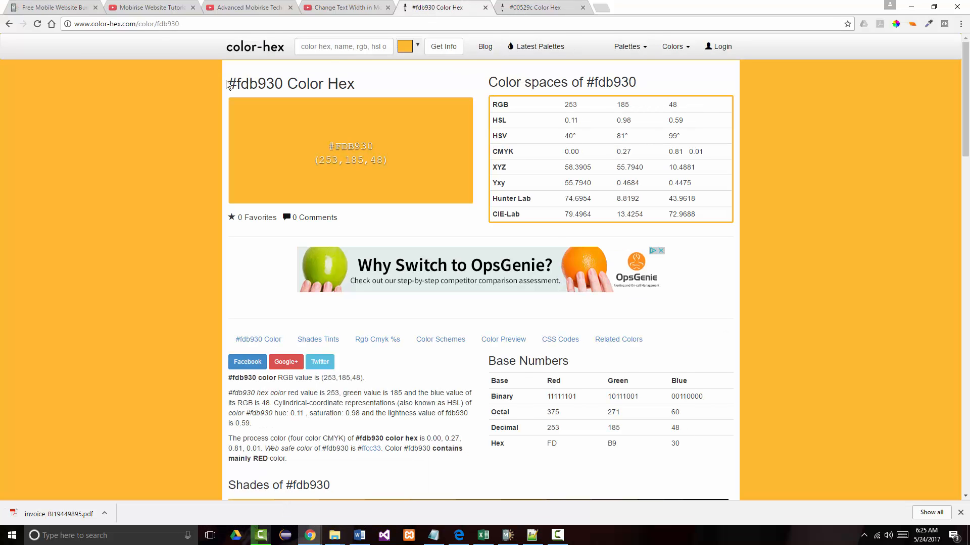
pyautogui.moveTo(229, 82); pyautogui.dragTo(277, 98)
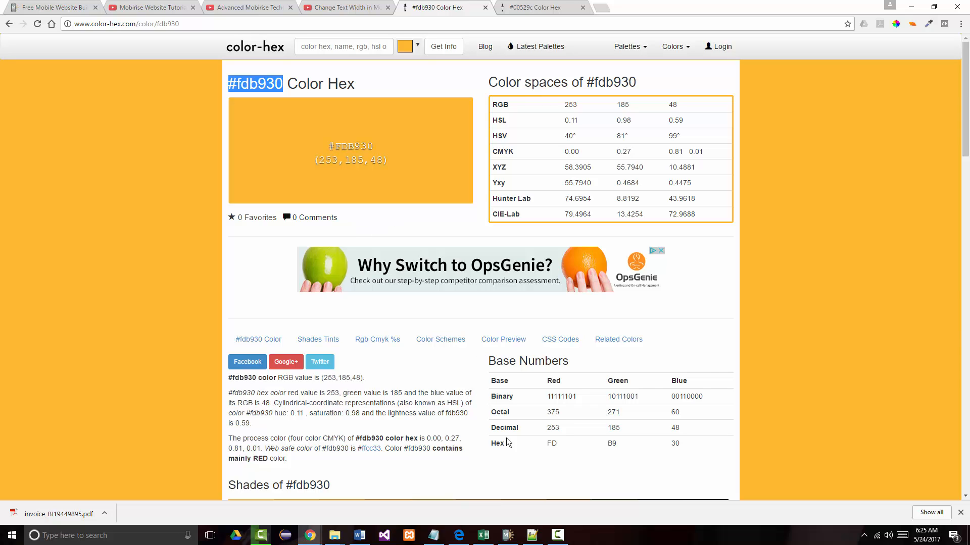
# Switch back to Mobirise, set the menu block's background colour to #fdb930 and hide its Download button
pyautogui.click(507, 535)
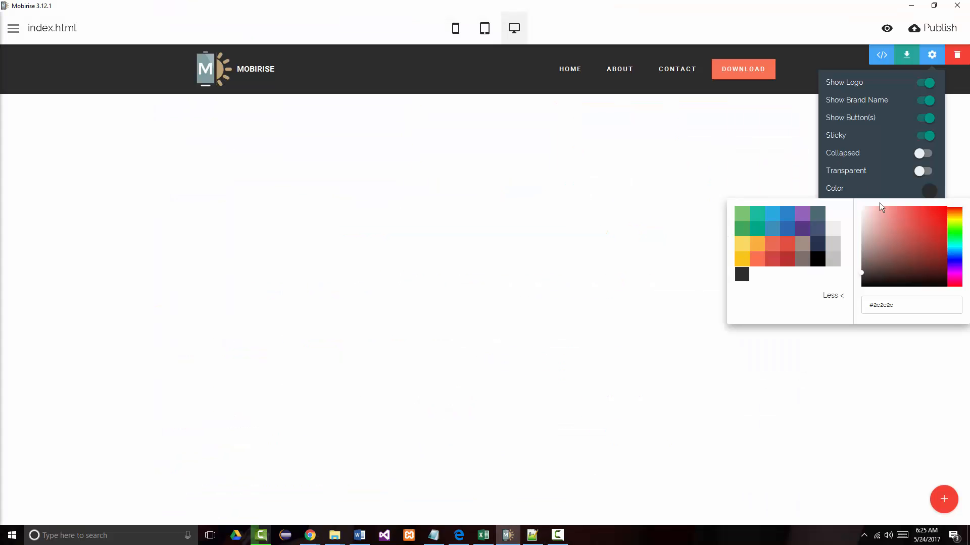
pyautogui.moveTo(897, 303); pyautogui.dragTo(814, 301)
pyautogui.hotkey('ctrl', 'v')
pyautogui.click(268, 167)
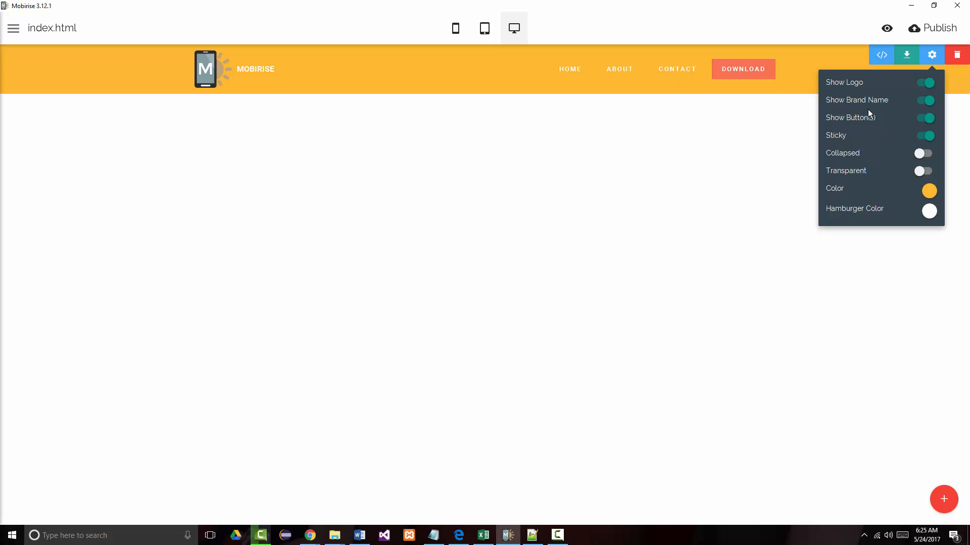
pyautogui.click(921, 120)
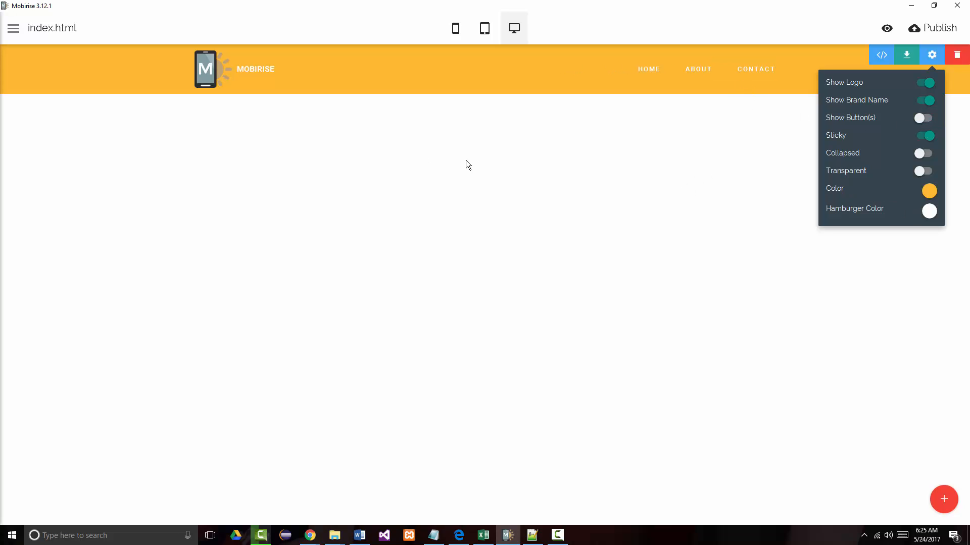
# Replace the Mobirise logo in the menu block with the image blueline.jpg from the computer's bluesline img folder
pyautogui.click(207, 67)
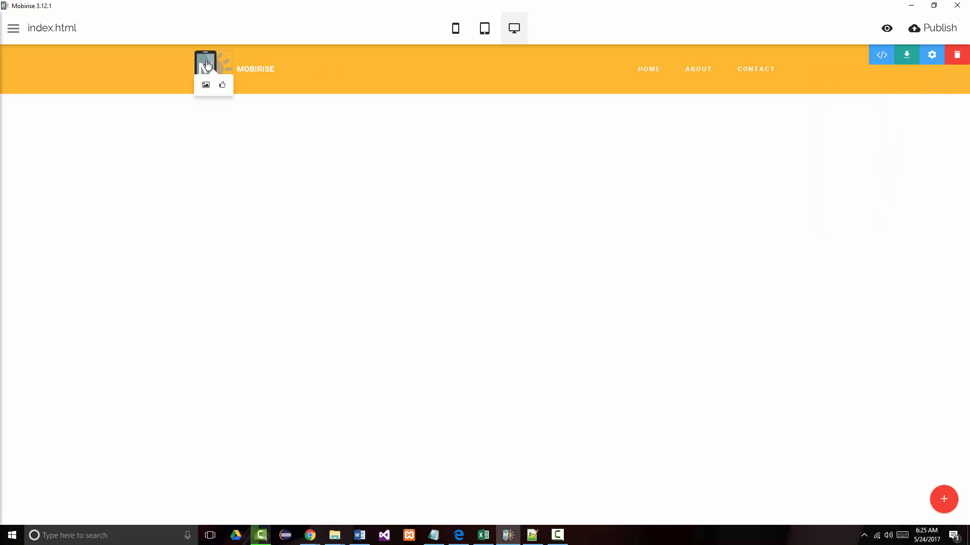
pyautogui.click(205, 84)
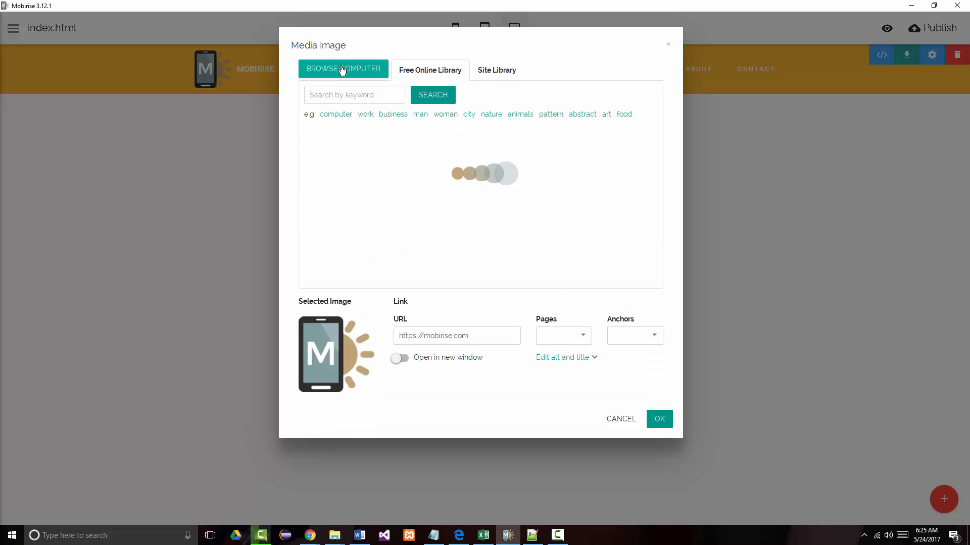
pyautogui.click(347, 72)
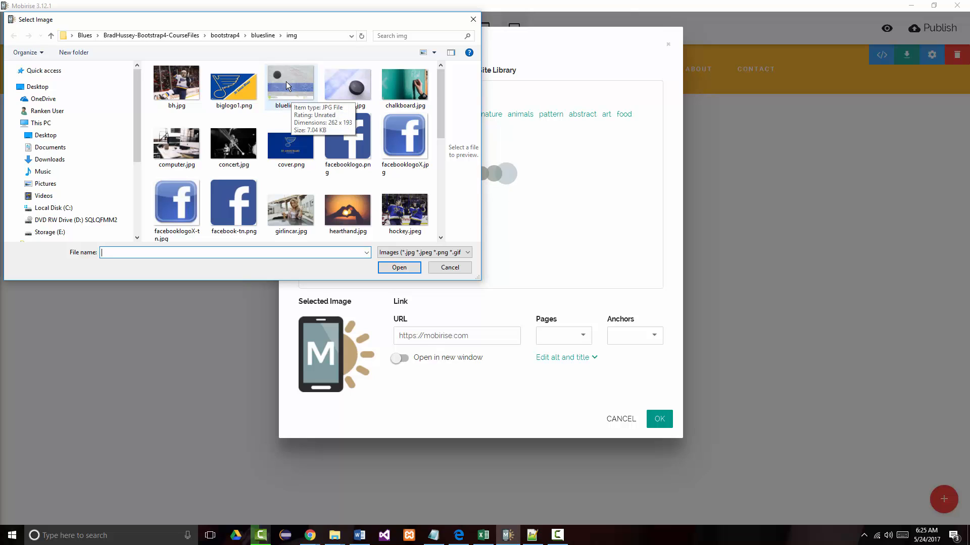
pyautogui.click(299, 80)
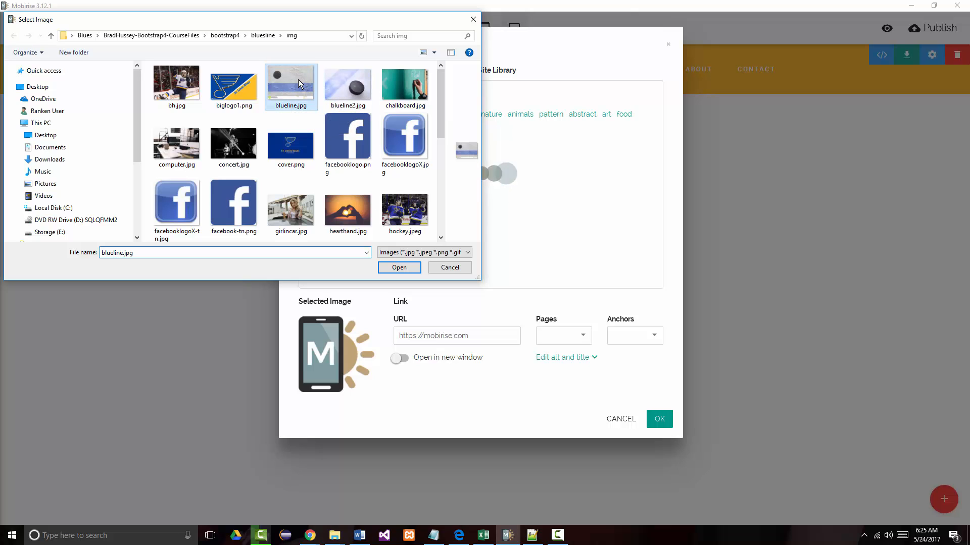
pyautogui.click(398, 267)
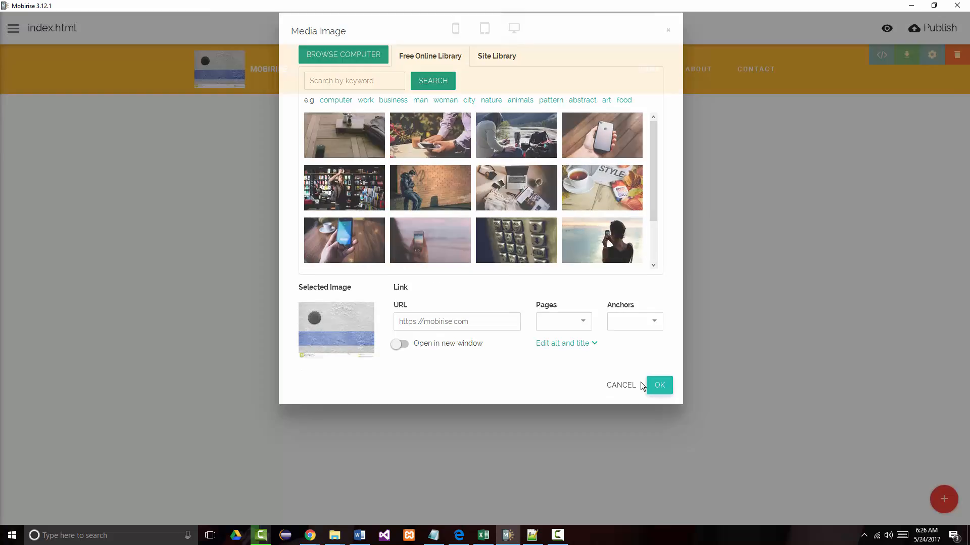
pyautogui.click(659, 400)
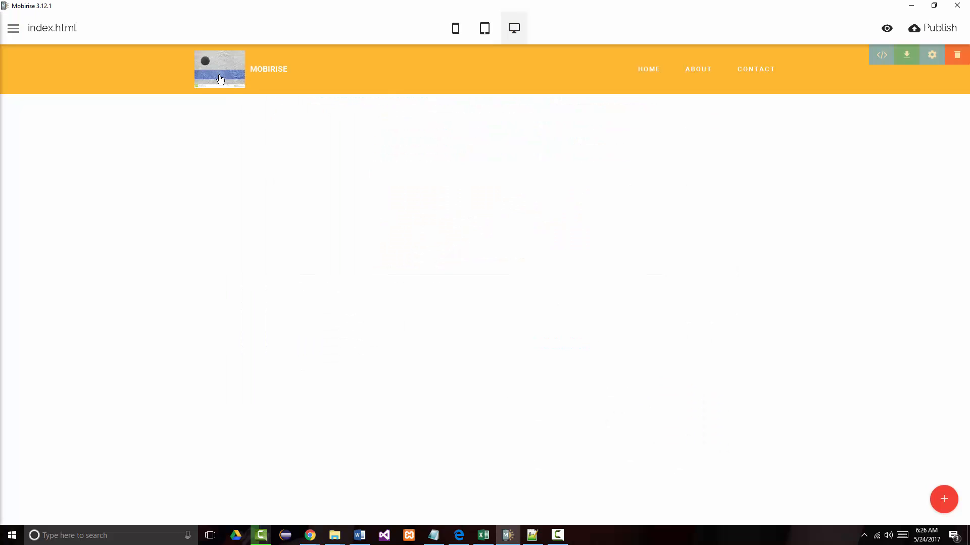
# Change the brand name beside the menu logo to "St. Louis Blues Line"
pyautogui.click(255, 68)
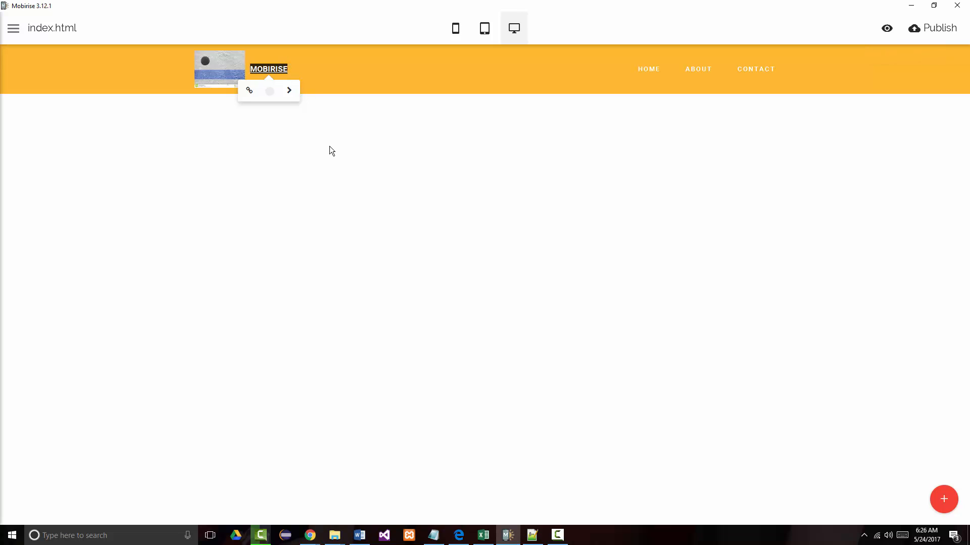
pyautogui.write('St. Lo')
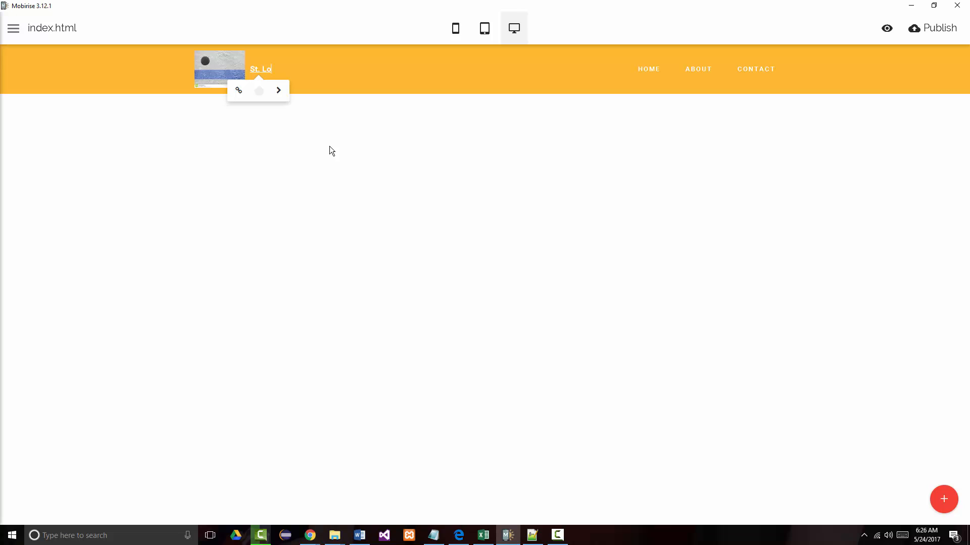
pyautogui.write('uis Bl')
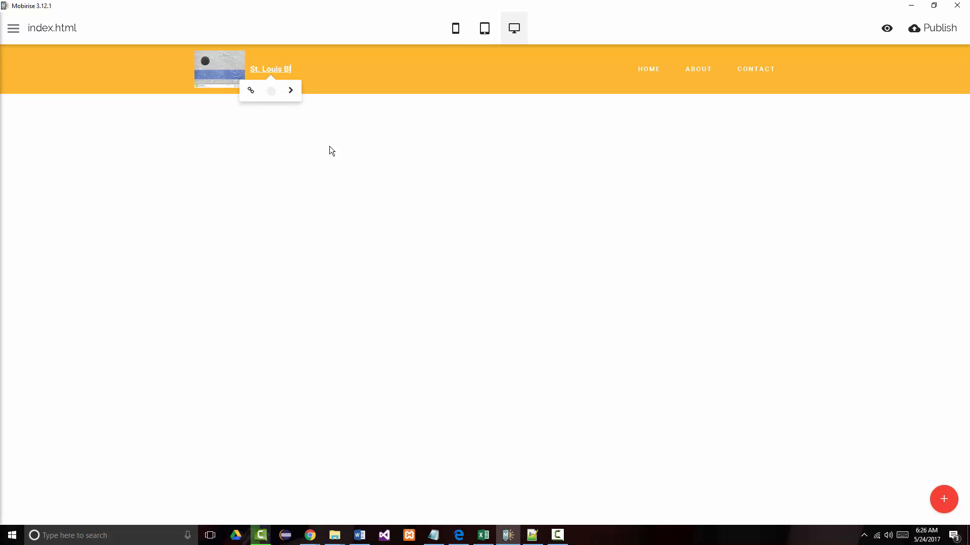
pyautogui.write('ues Lin')
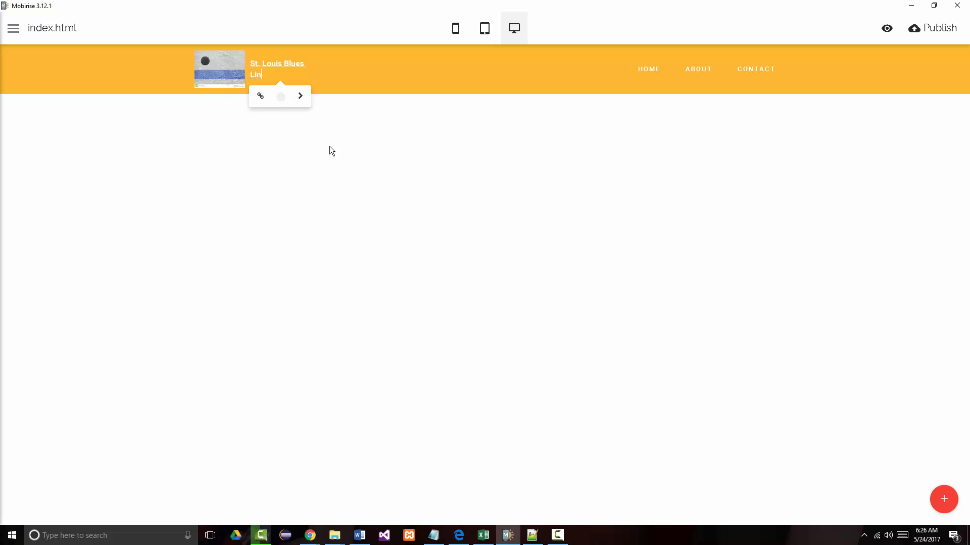
pyautogui.write('e')
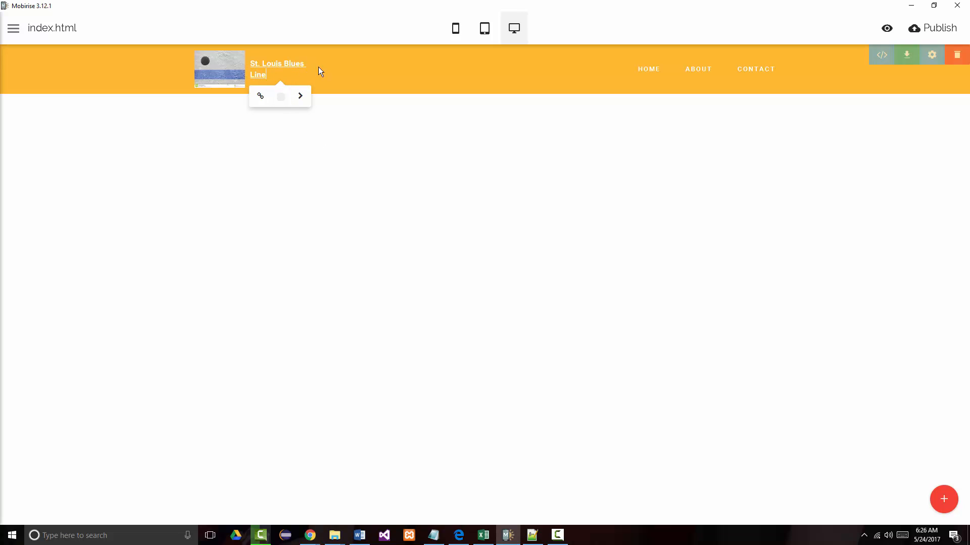
# Set the font of the whole "St. Louis Blues Line" brand name to Droid Serif
pyautogui.tripleClick(264, 73)
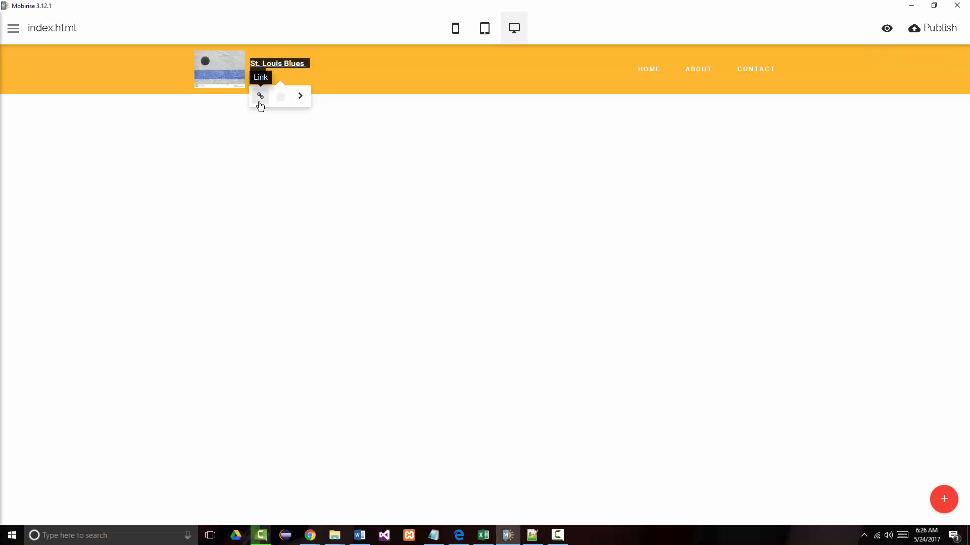
pyautogui.click(301, 97)
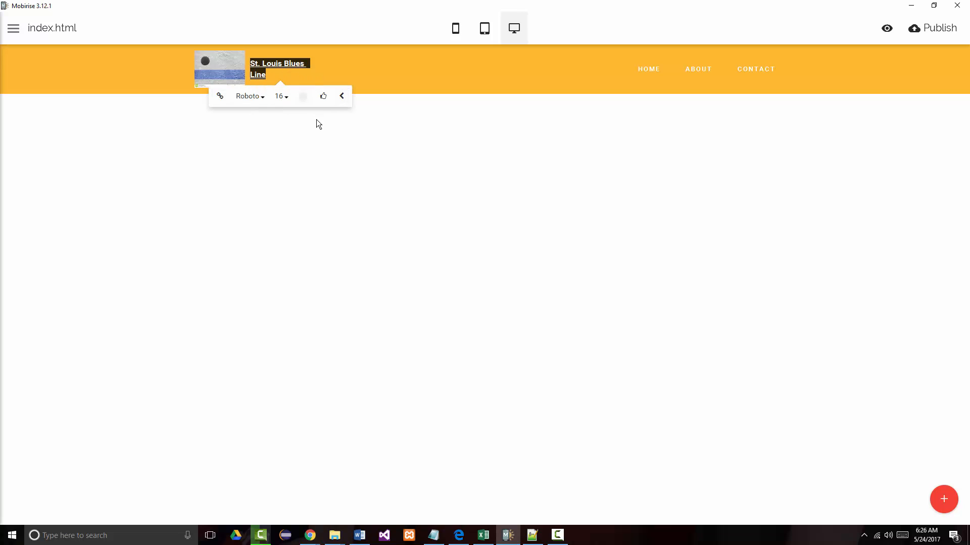
pyautogui.click(267, 100)
pyautogui.scroll(-2, 265, 171)
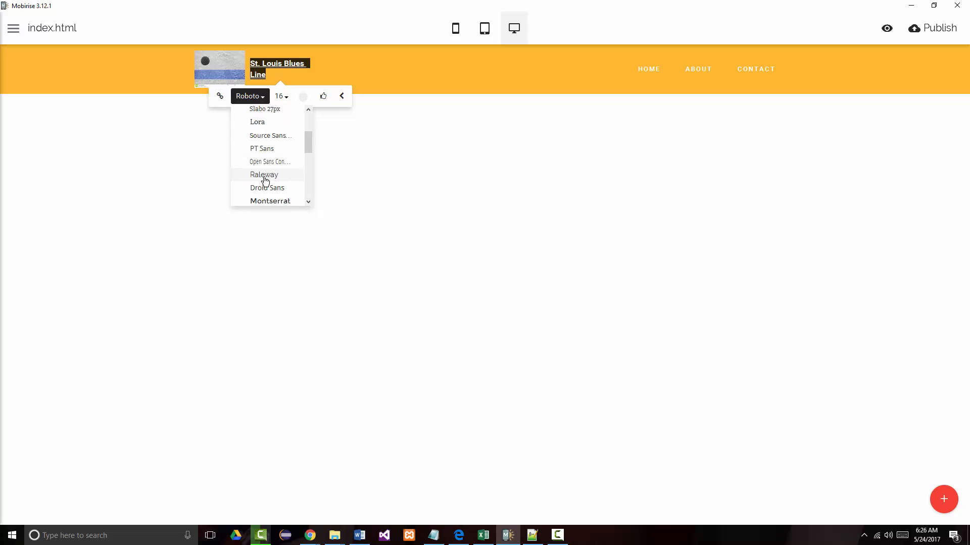
pyautogui.scroll(-3, 265, 180)
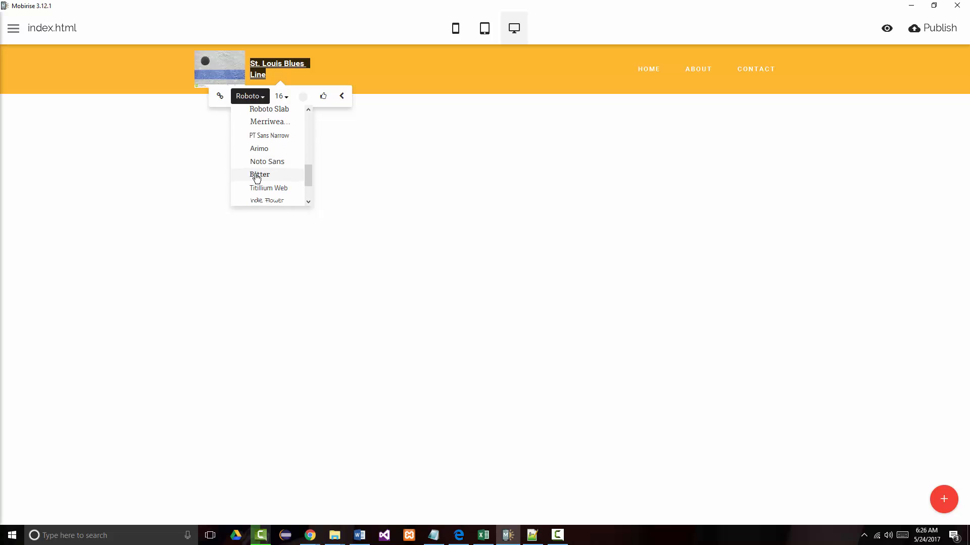
pyautogui.scroll(3, 257, 177)
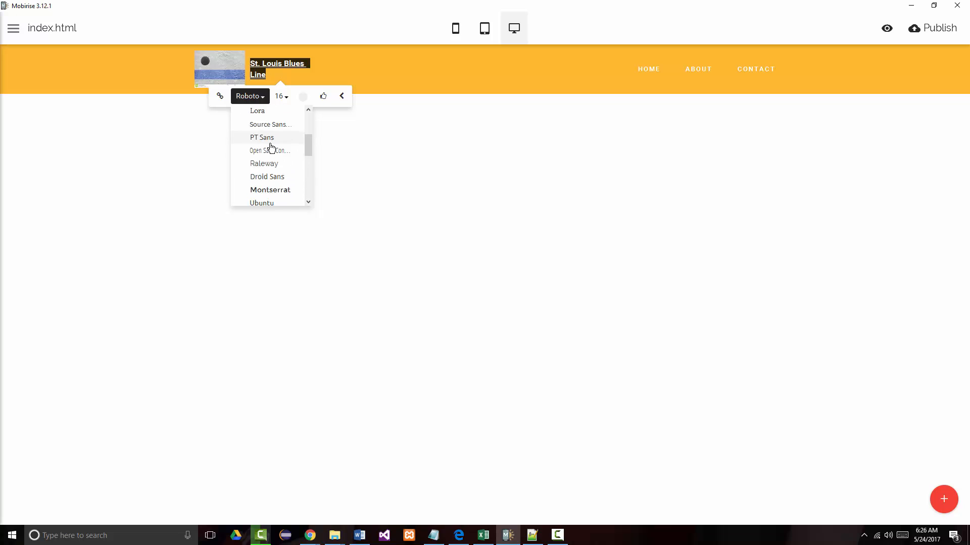
pyautogui.scroll(-1, 269, 166)
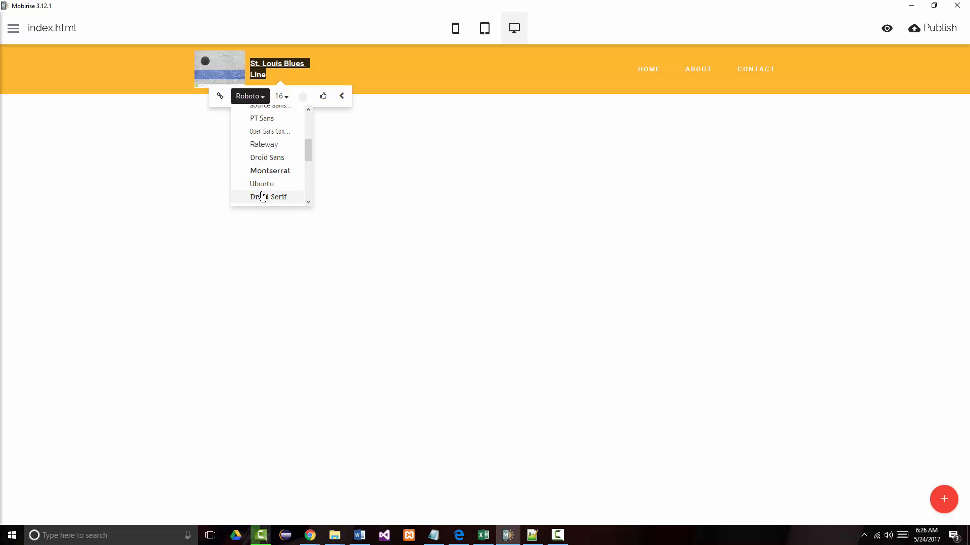
pyautogui.scroll(-2, 271, 202)
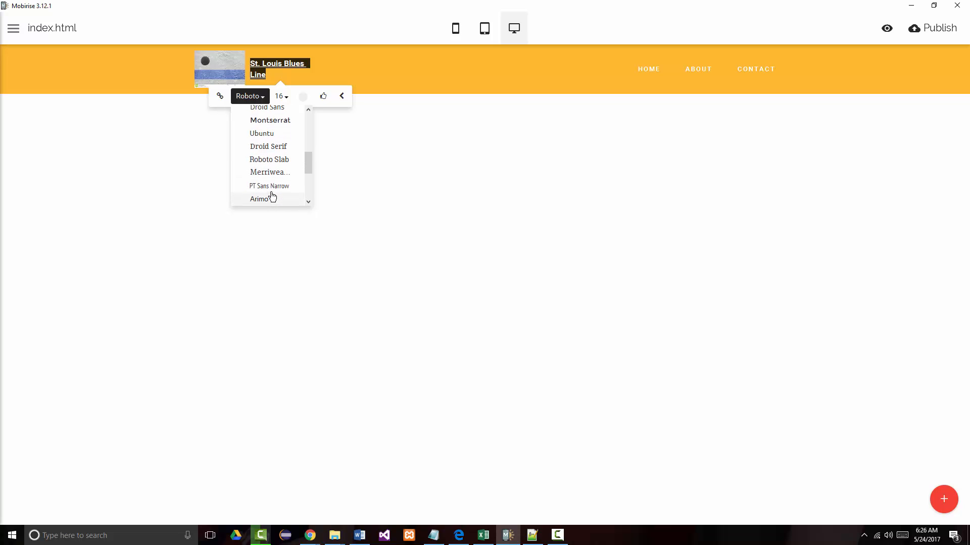
pyautogui.click(267, 150)
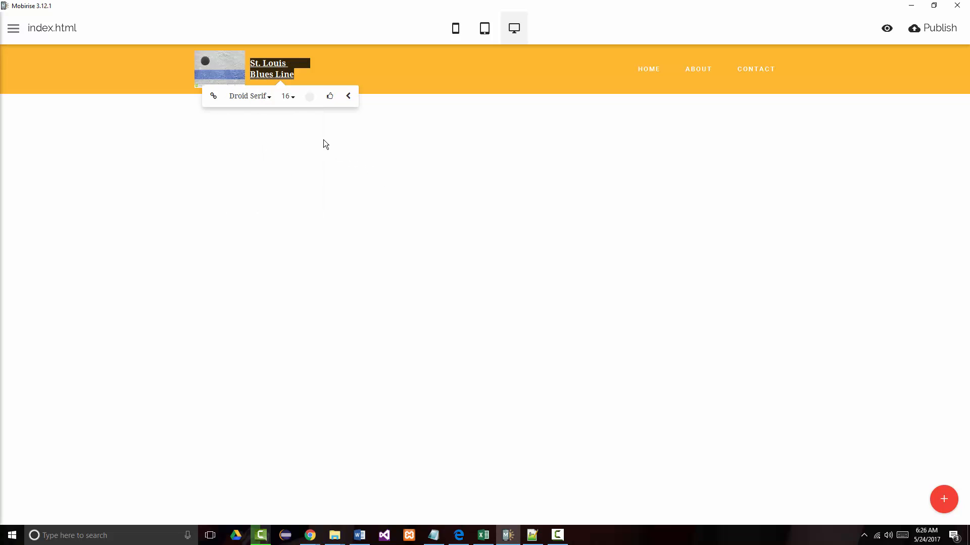
# Try font sizes 13 and 12 for the brand name and settle on 11 to fit it on one line
pyautogui.click(293, 98)
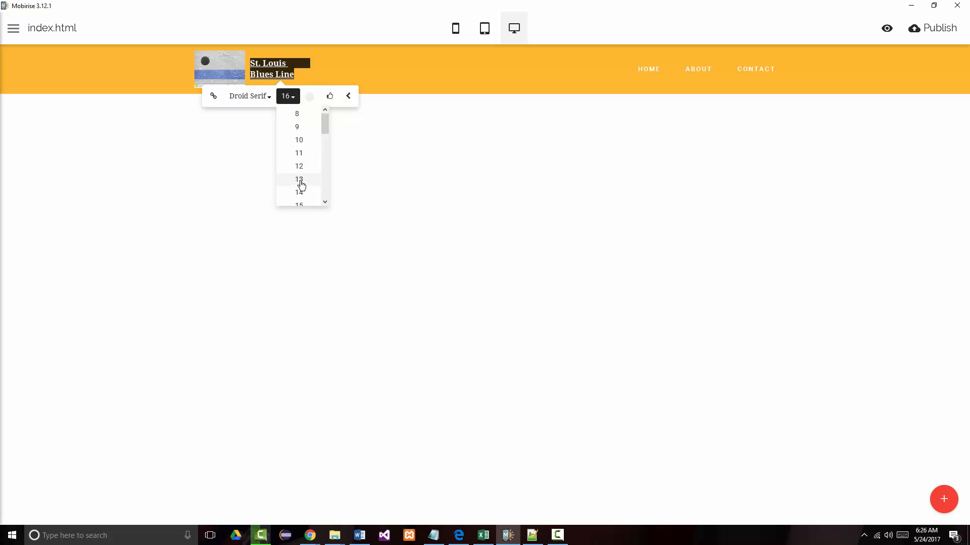
pyautogui.click(301, 182)
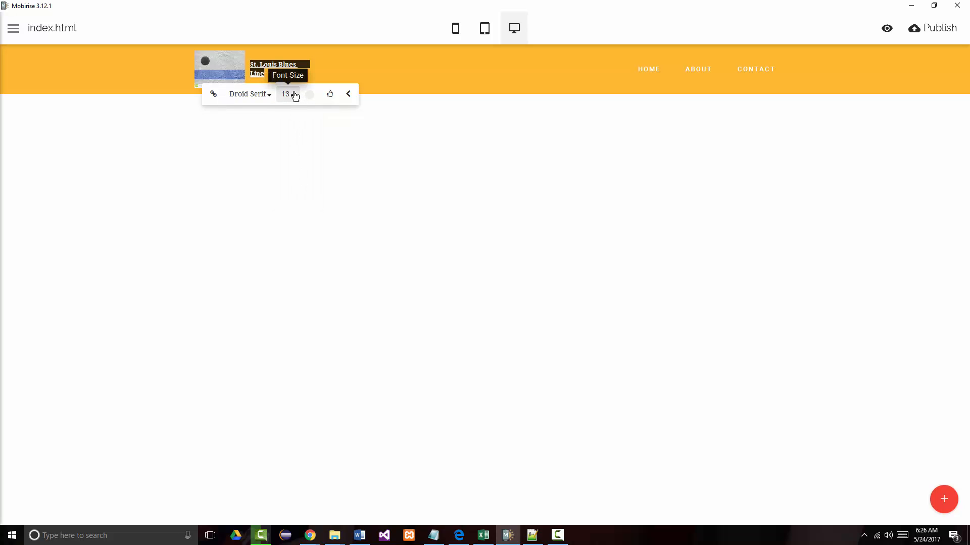
pyautogui.click(296, 94)
pyautogui.click(303, 164)
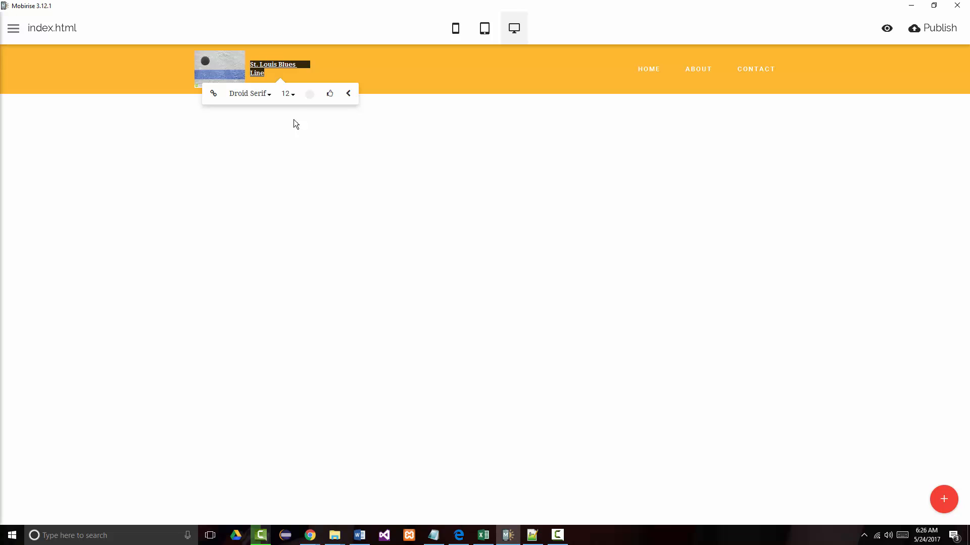
pyautogui.click(292, 95)
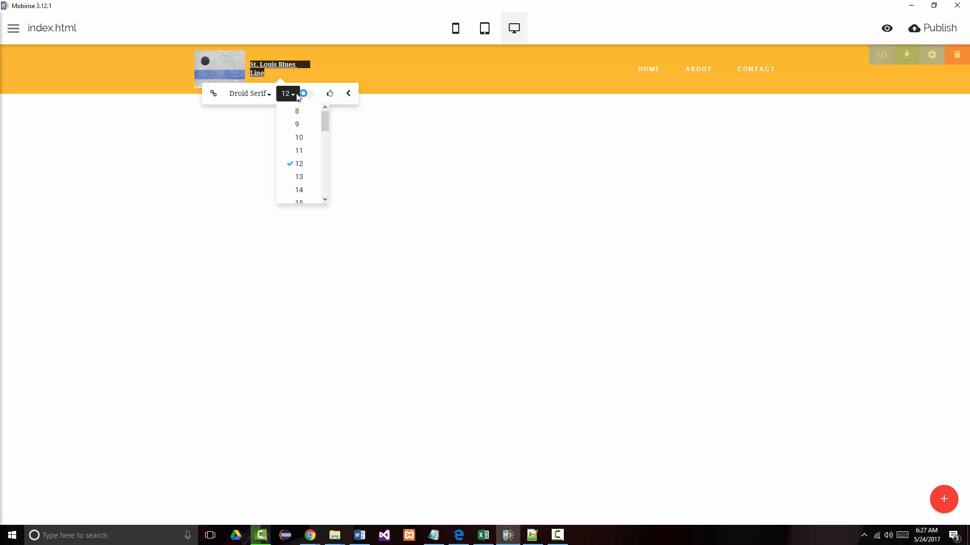
pyautogui.click(298, 152)
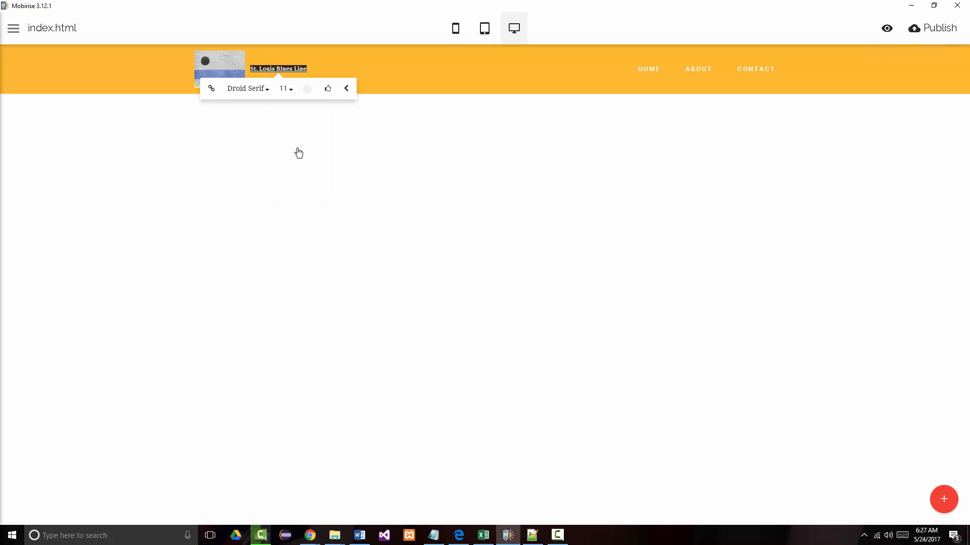
# Change the text colour of the "St. Louis Blues Line" brand name to blue
pyautogui.click(422, 83)
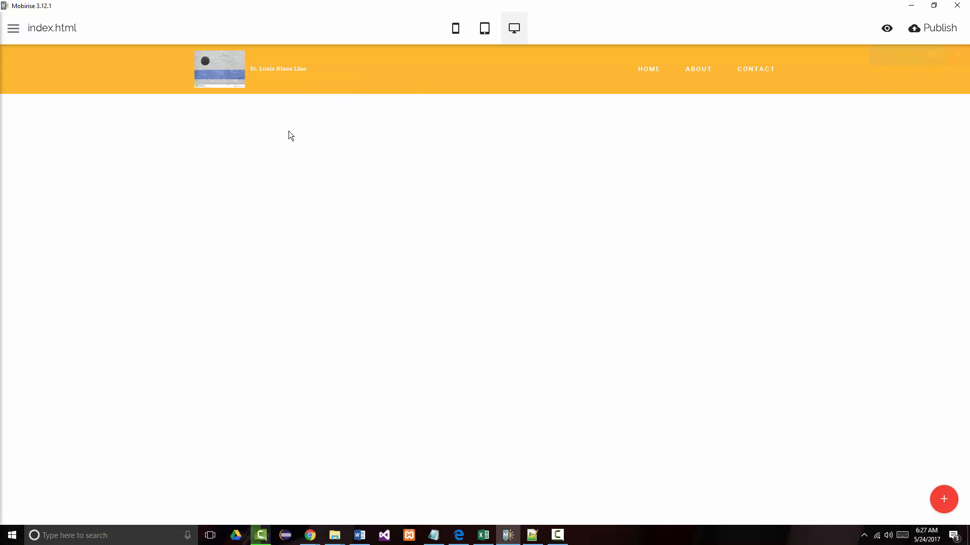
pyautogui.click(282, 69)
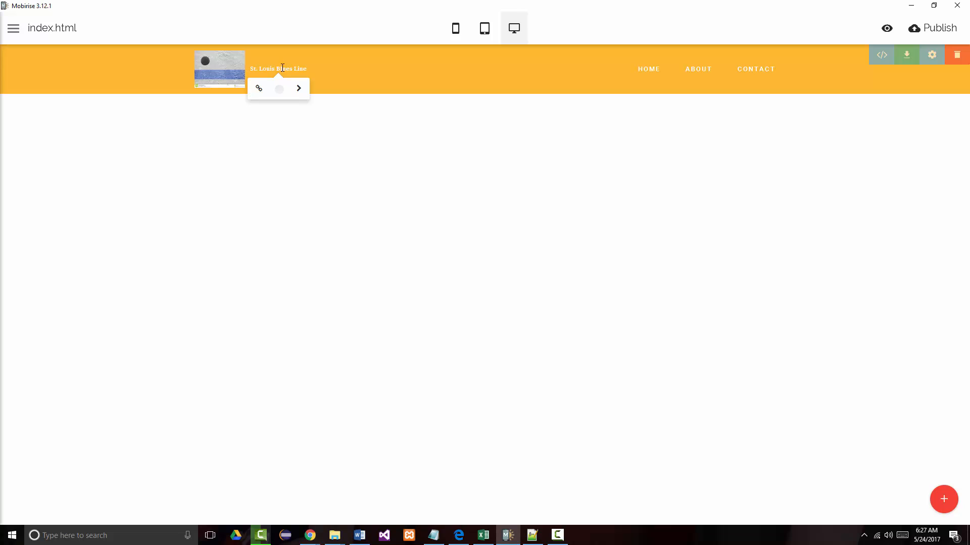
pyautogui.click(280, 95)
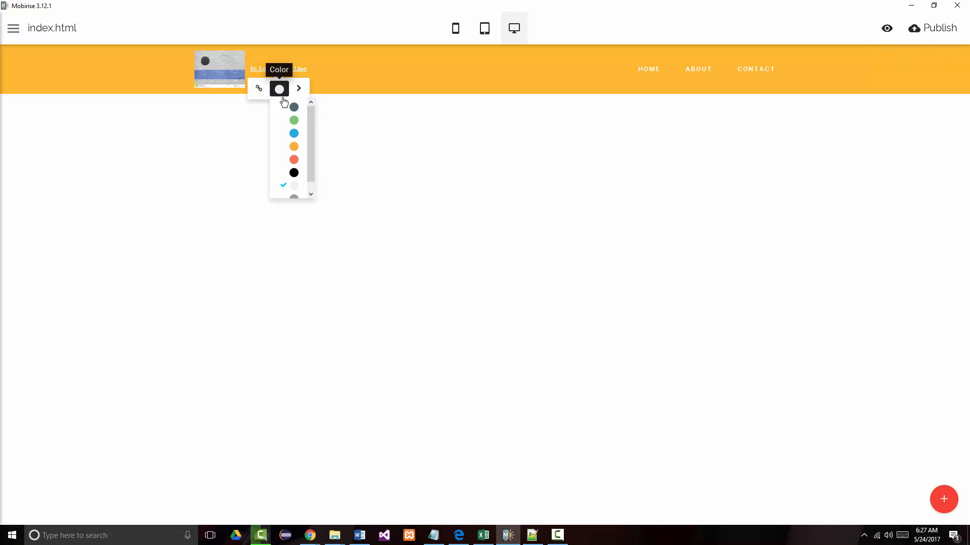
pyautogui.moveTo(311, 121); pyautogui.dragTo(310, 160)
pyautogui.click(294, 133)
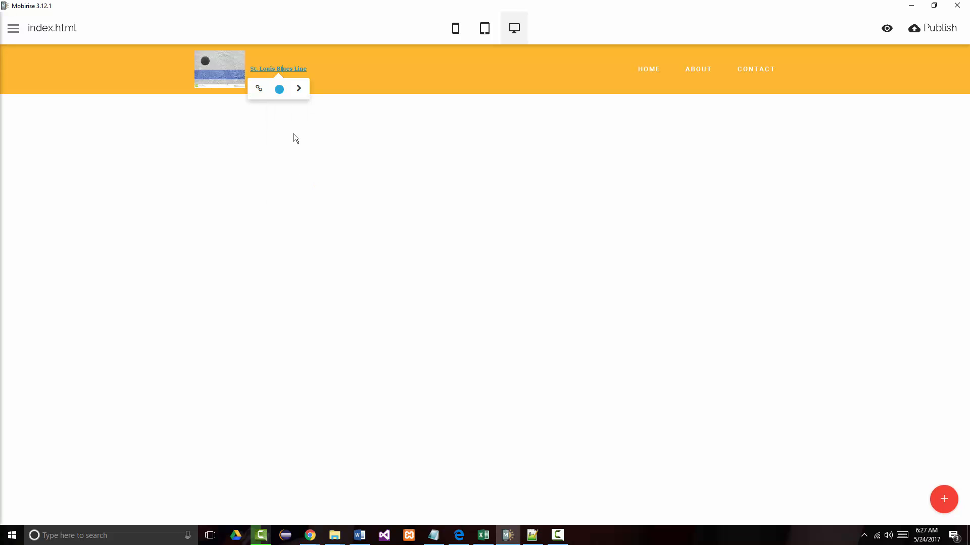
pyautogui.click(654, 69)
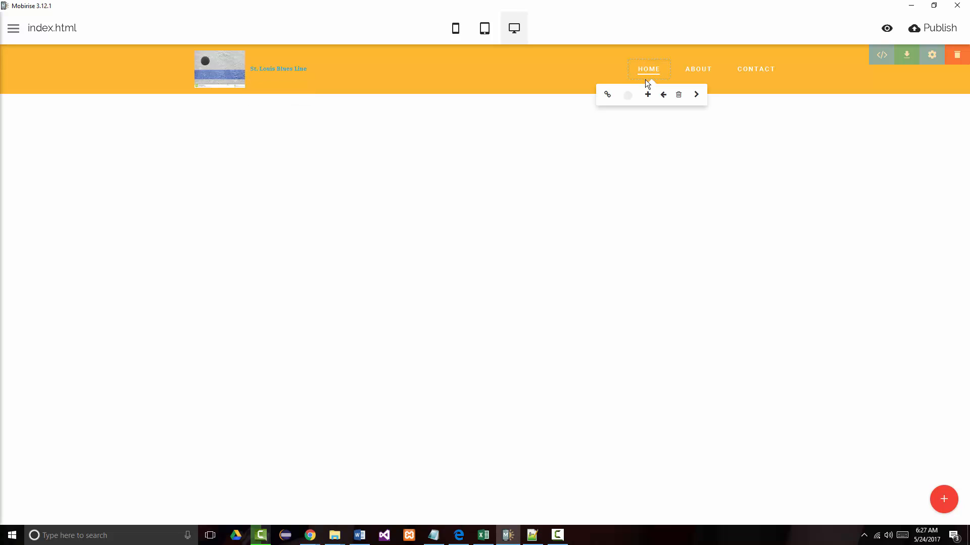
pyautogui.click(697, 96)
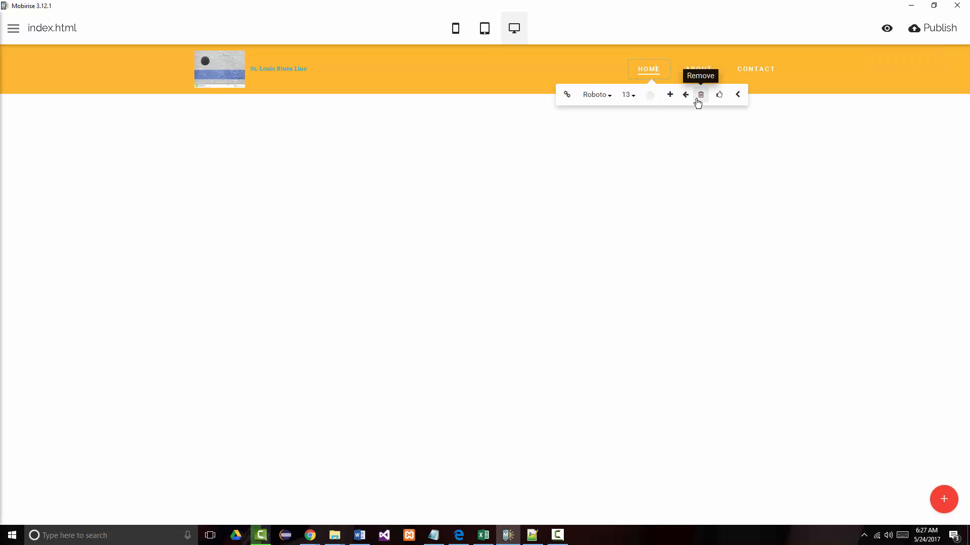
pyautogui.click(615, 100)
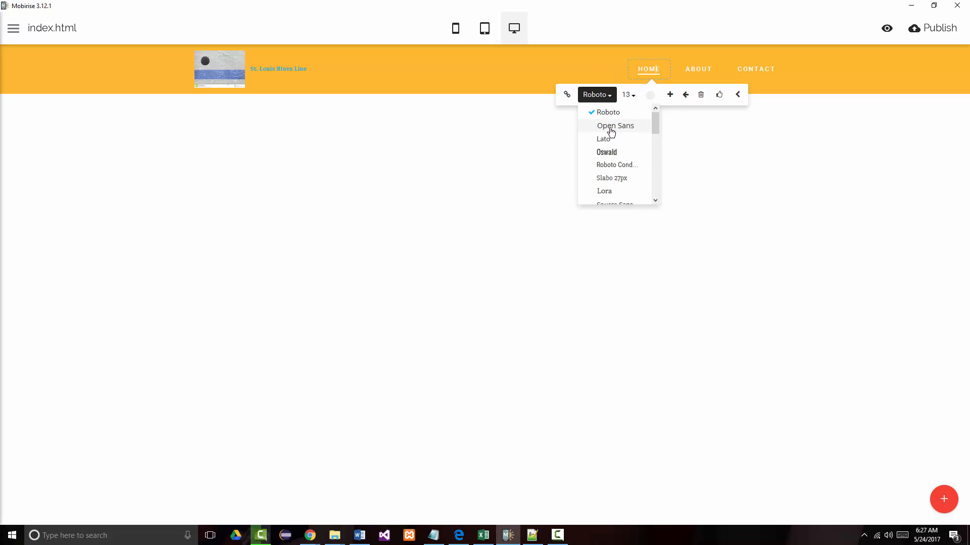
pyautogui.click(280, 70)
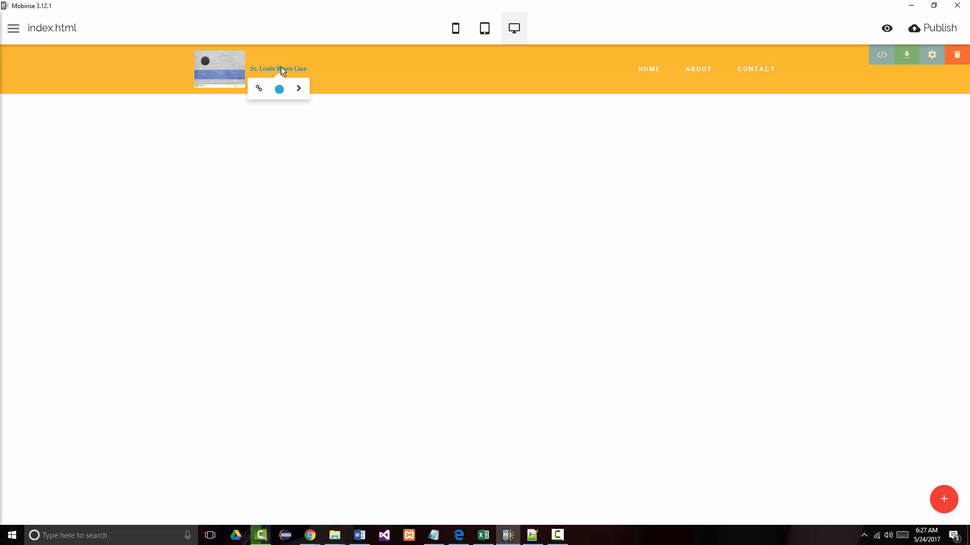
pyautogui.click(299, 89)
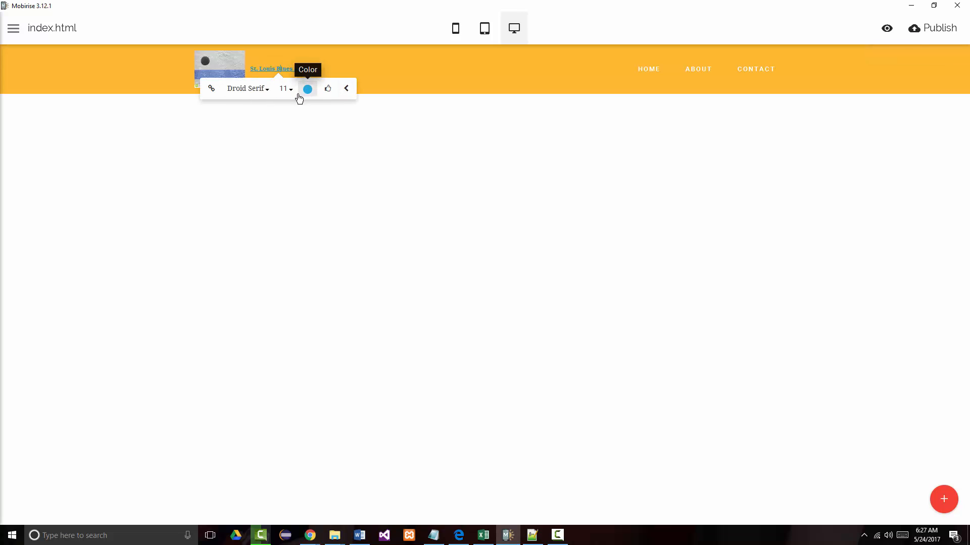
# Set the font size of the HOME, ABOUT and CONTACT menu links to 18
pyautogui.click(655, 69)
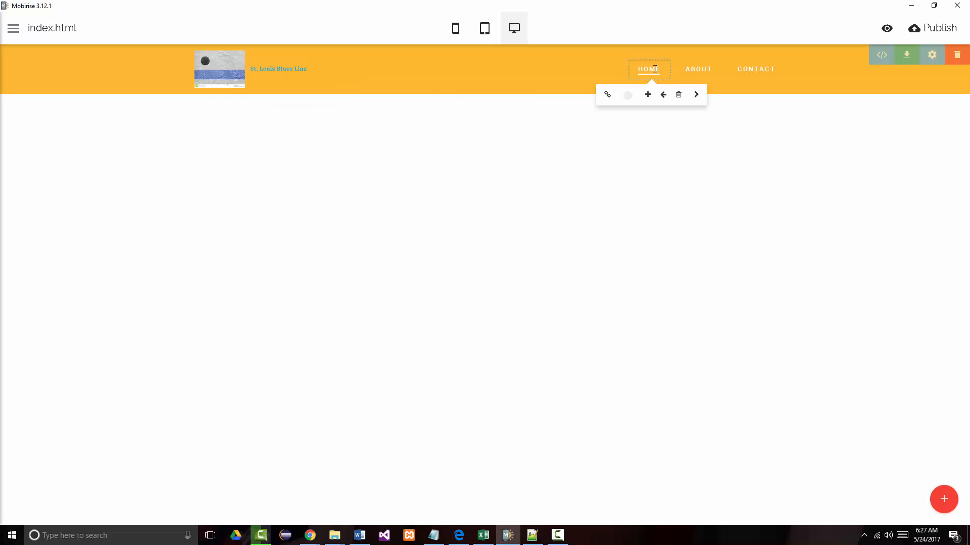
pyautogui.click(696, 94)
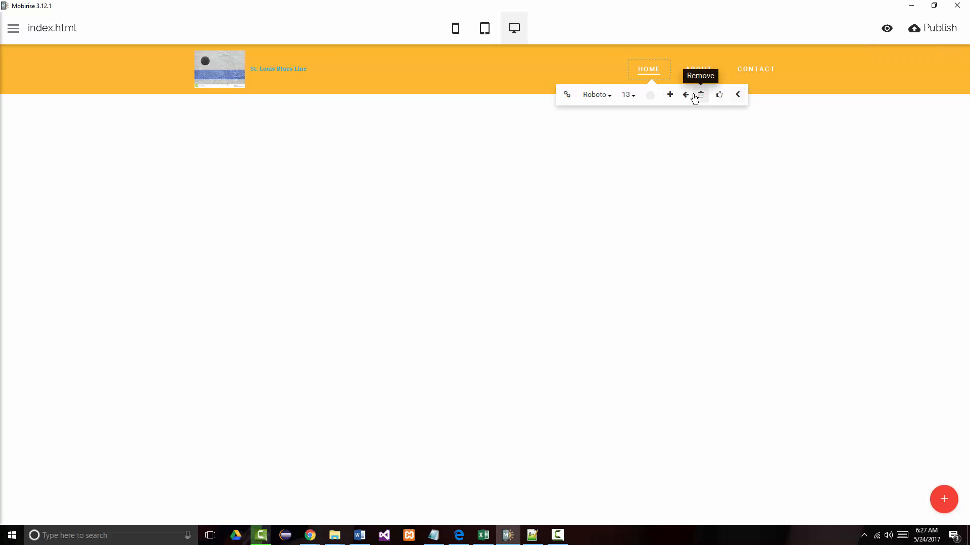
pyautogui.click(632, 96)
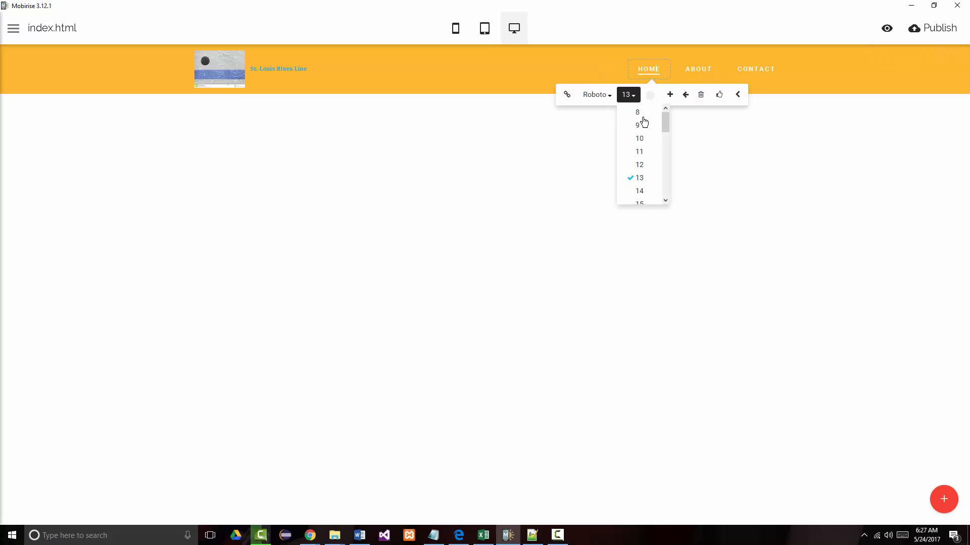
pyautogui.scroll(-3, 641, 197)
pyautogui.scroll(2, 639, 175)
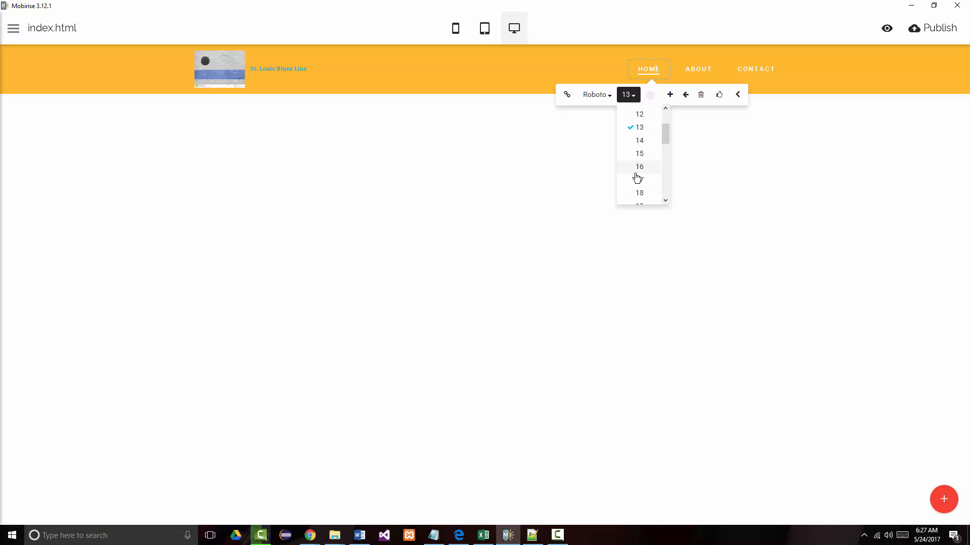
pyautogui.click(639, 184)
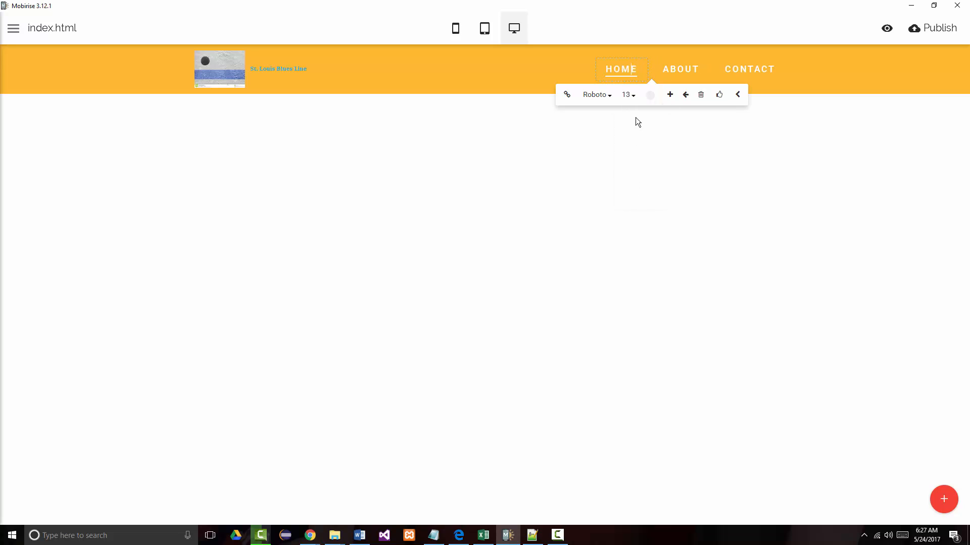
# Change the font of the menu links to Droid Sans
pyautogui.click(611, 97)
pyautogui.scroll(-2, 600, 173)
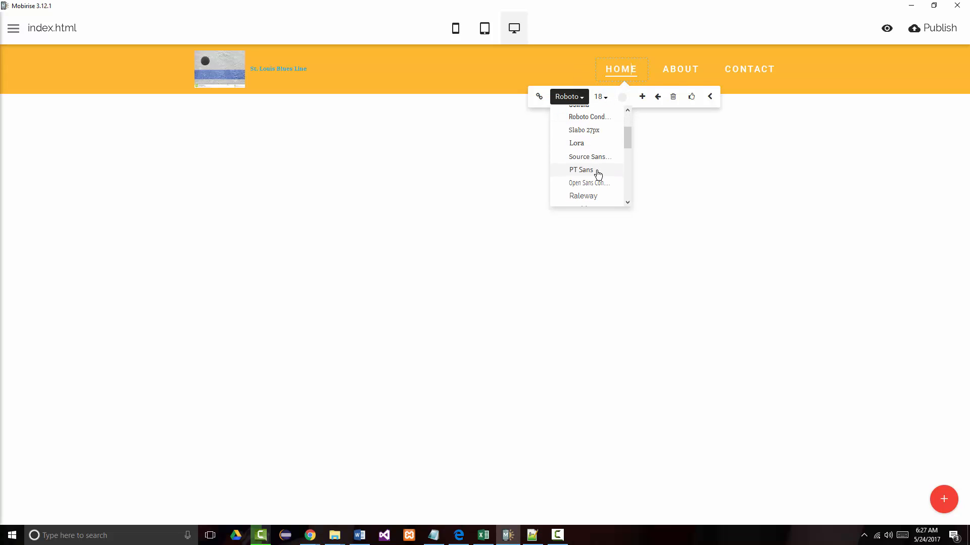
pyautogui.scroll(-2, 597, 171)
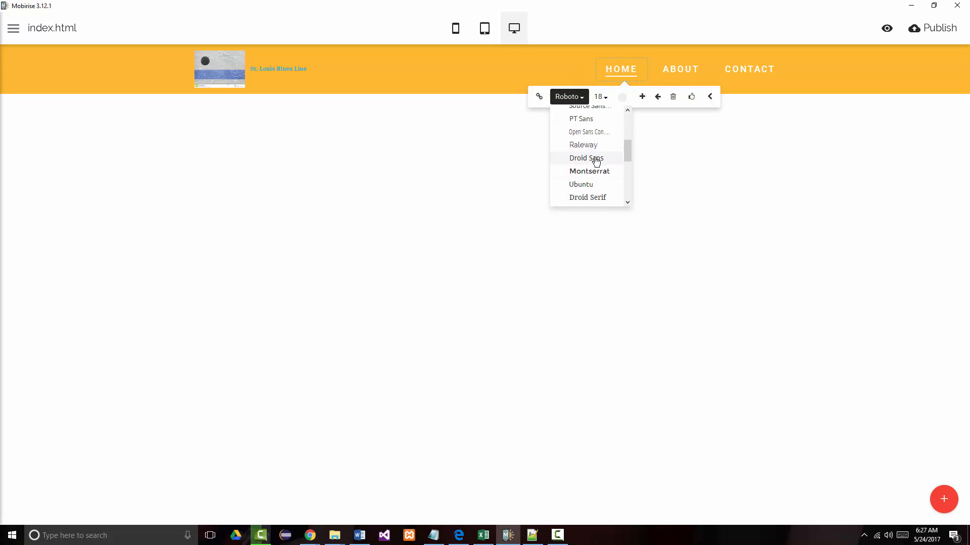
pyautogui.click(596, 161)
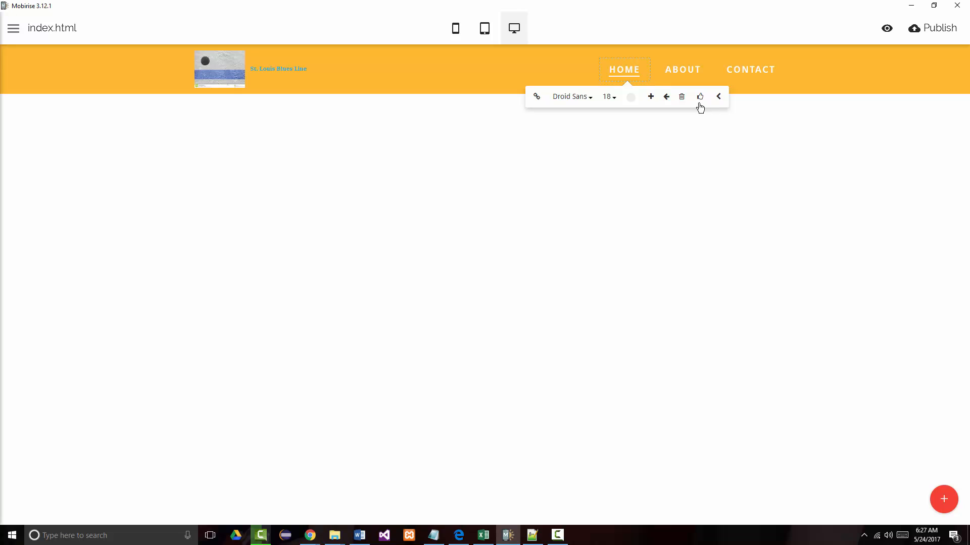
# Colour the HOME, ABOUT and CONTACT menu links blue, one after another, to match the brand name
pyautogui.click(629, 100)
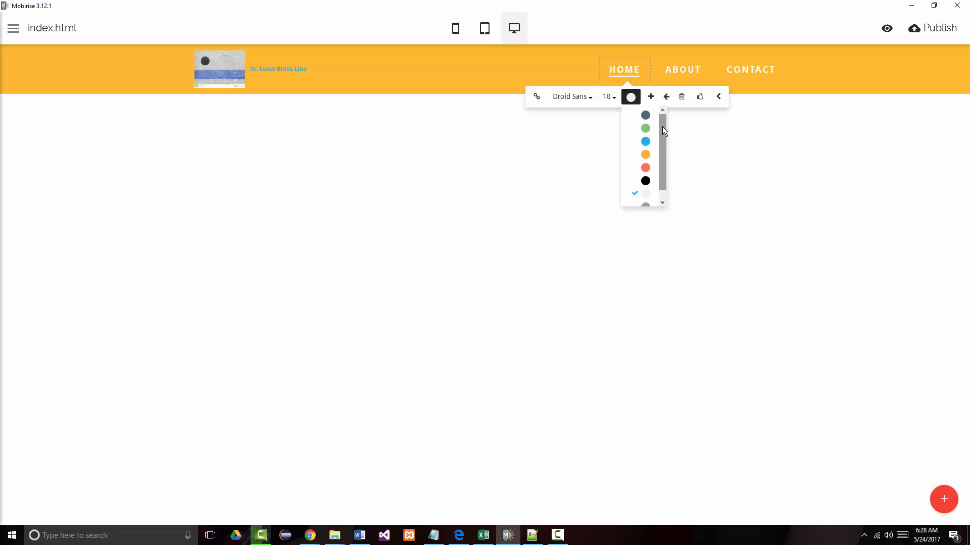
pyautogui.moveTo(662, 127)
pyautogui.mouseDown()
pyautogui.moveTo(663, 152)
pyautogui.moveTo(653, 125)
pyautogui.mouseUp()
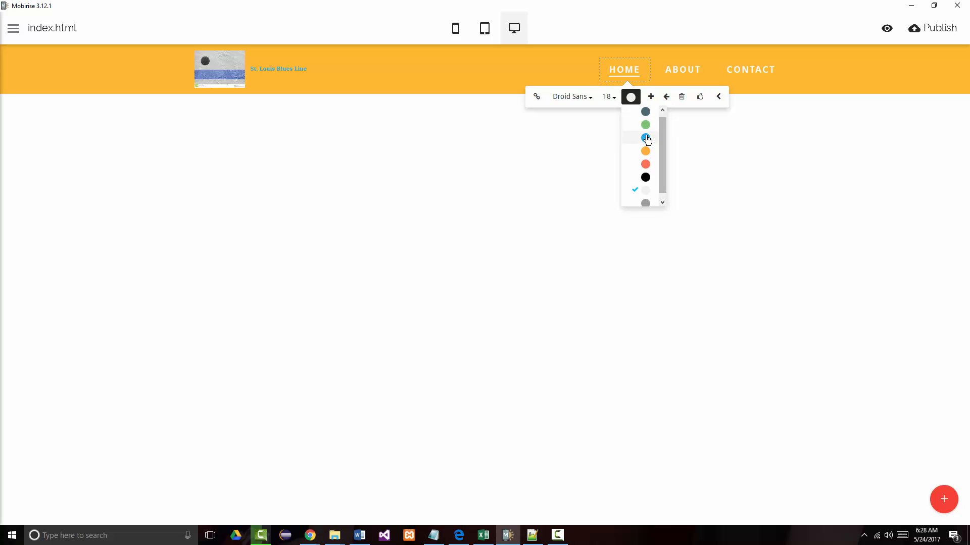
pyautogui.click(645, 136)
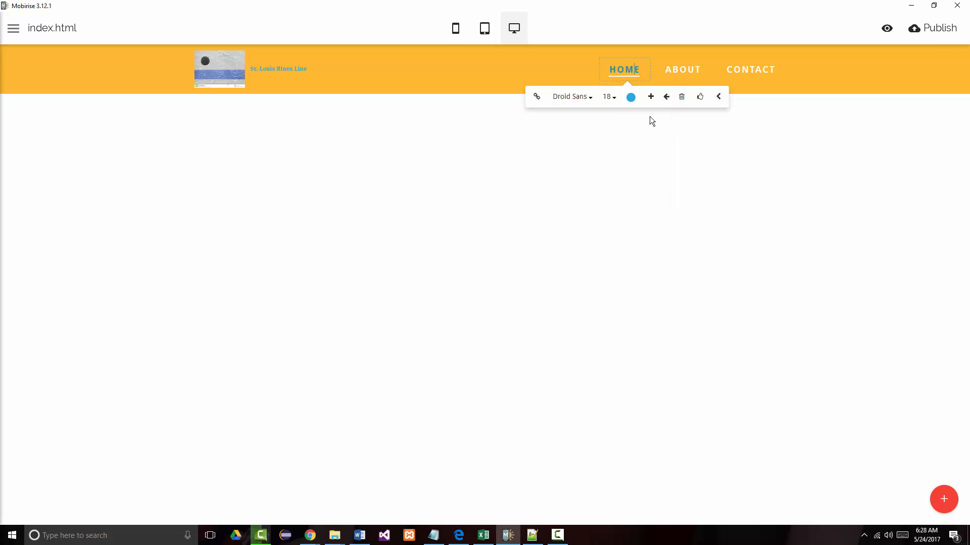
pyautogui.click(685, 71)
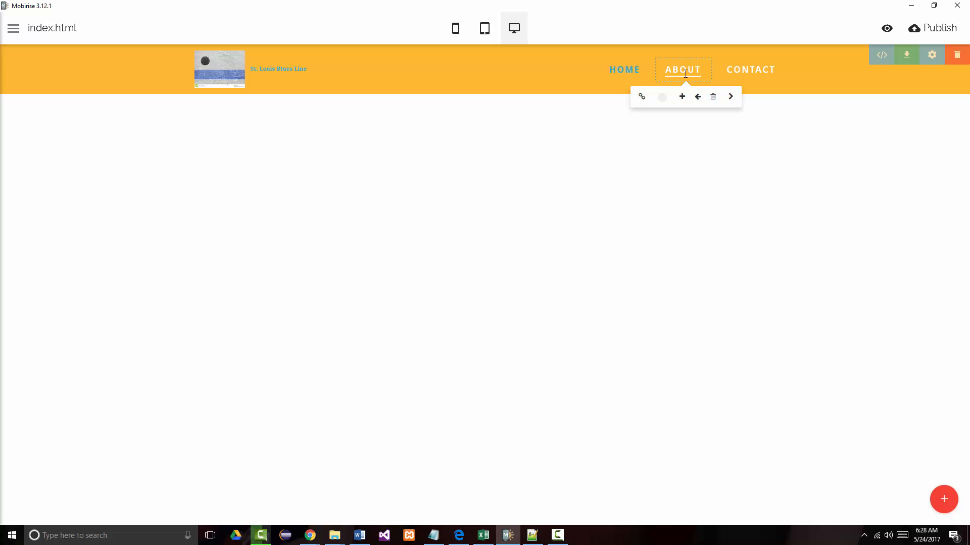
pyautogui.click(729, 99)
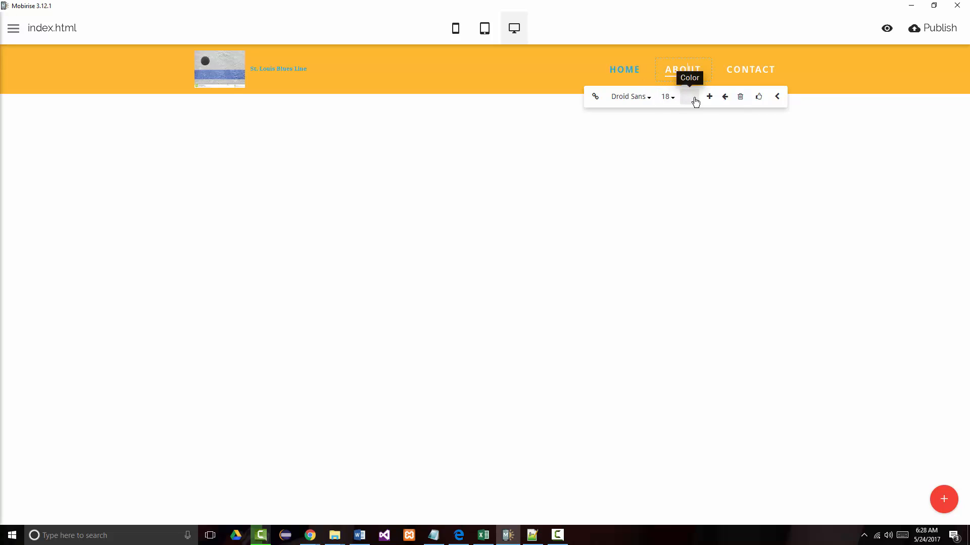
pyautogui.click(691, 98)
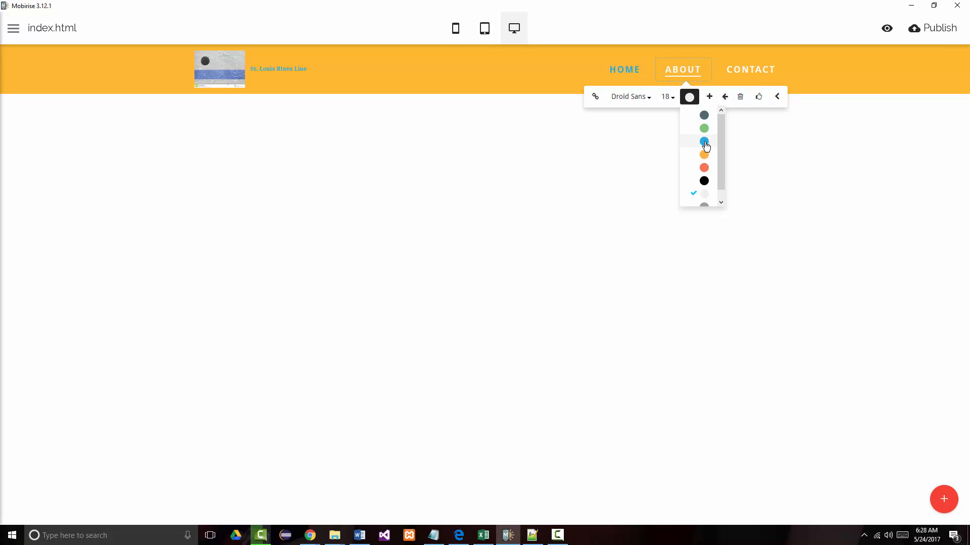
pyautogui.click(702, 141)
pyautogui.click(755, 72)
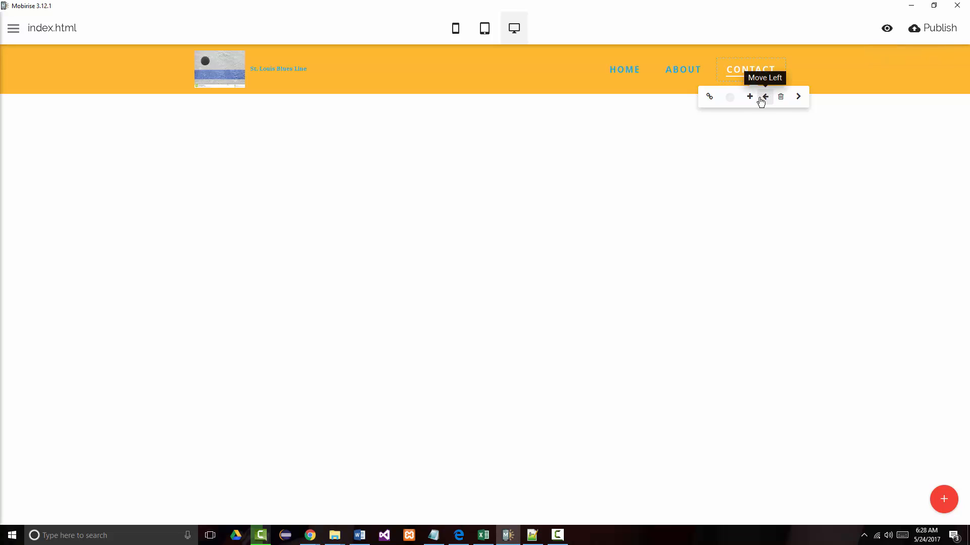
pyautogui.click(729, 97)
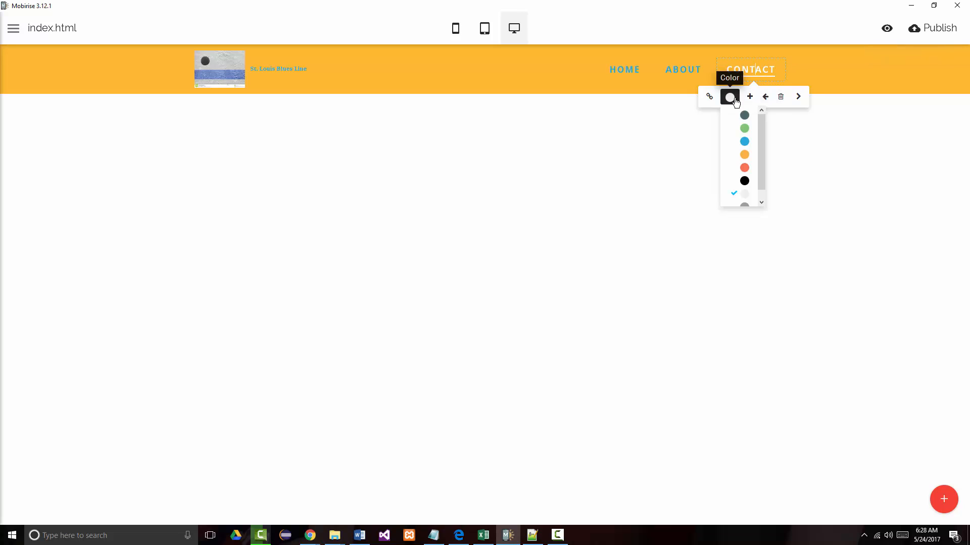
pyautogui.click(745, 142)
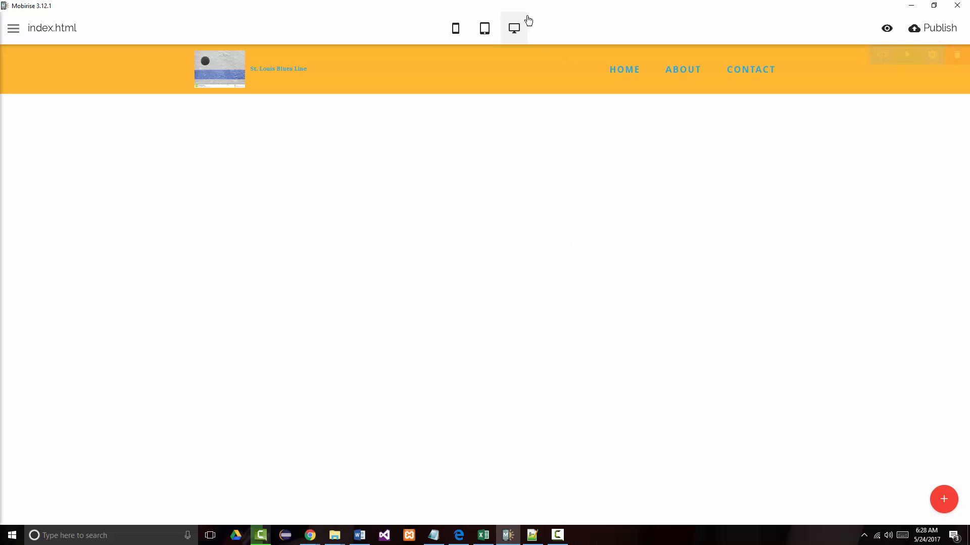
# Check the page in the phone, tablet and desktop views and preview it in the browser
pyautogui.click(457, 32)
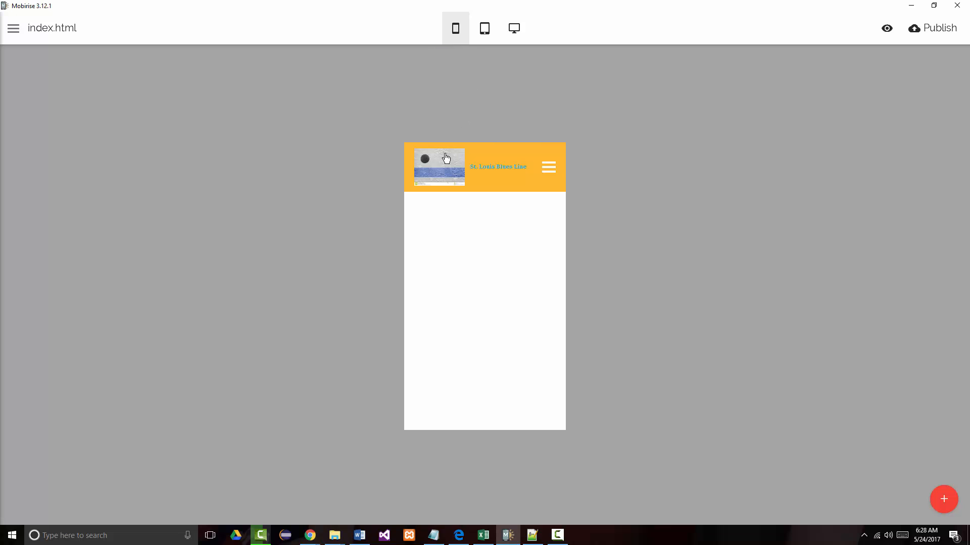
pyautogui.click(484, 28)
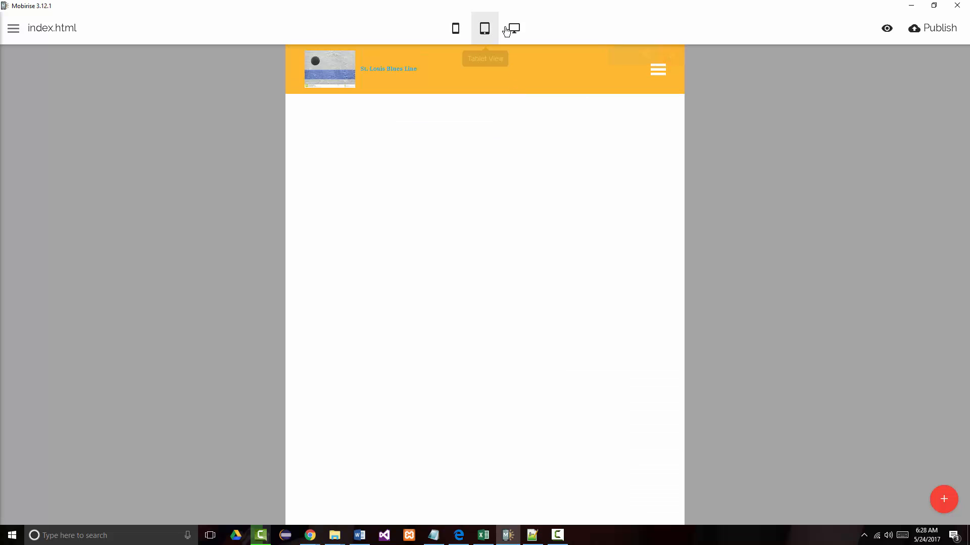
pyautogui.click(513, 29)
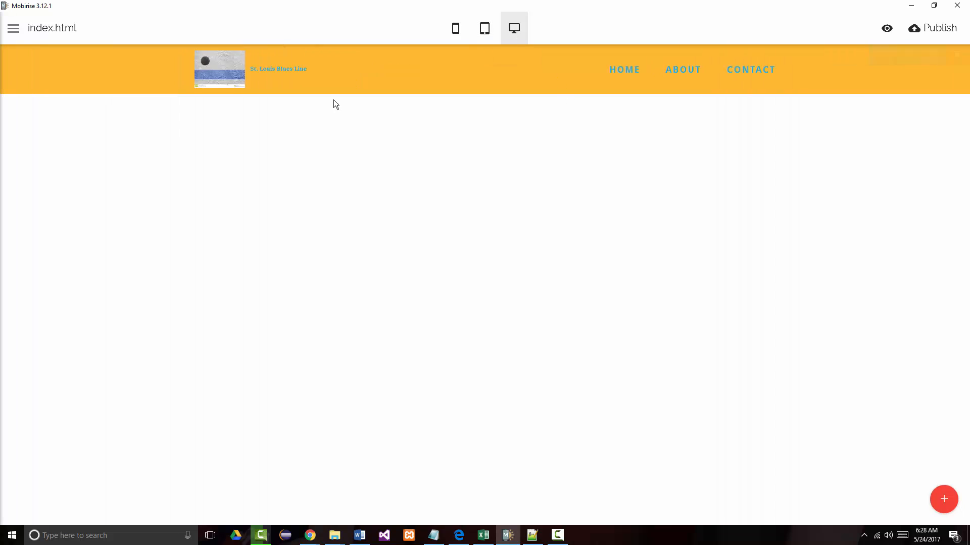
pyautogui.click(881, 39)
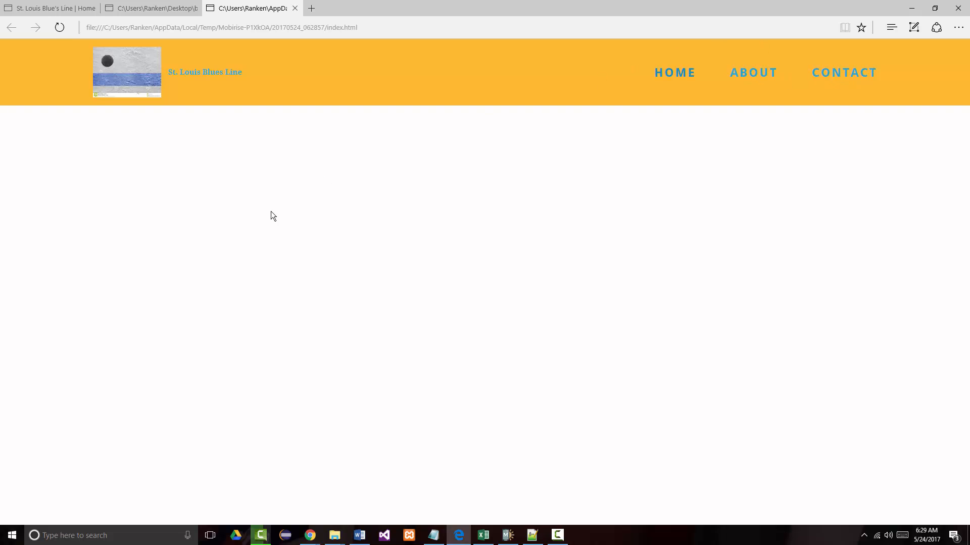
# Review the two sample sites in the browser, examining the boilerplate site's sections and its "Subscribe to Our Newsletter!" band with the e-mail form
pyautogui.click(59, 10)
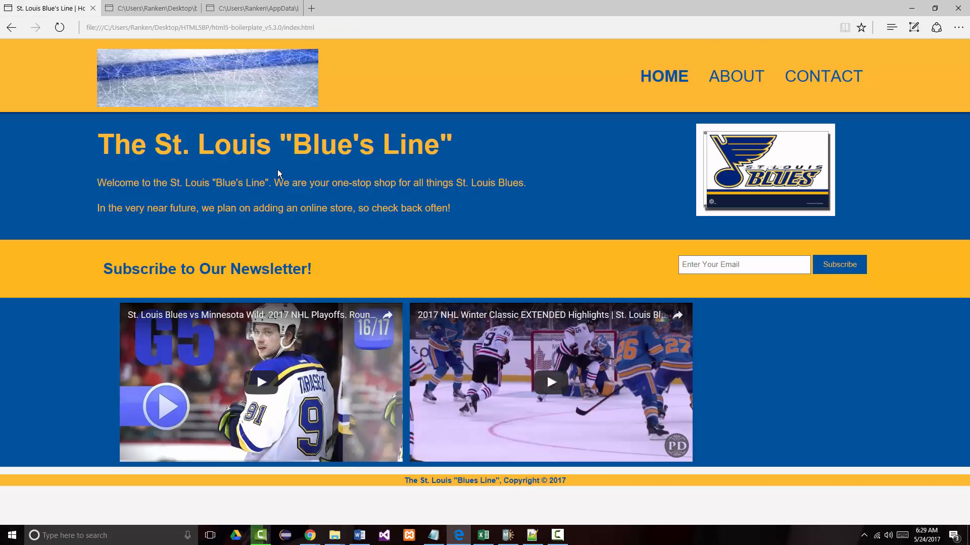
pyautogui.click(145, 9)
pyautogui.scroll(-3, 307, 179)
pyautogui.scroll(-15, 307, 179)
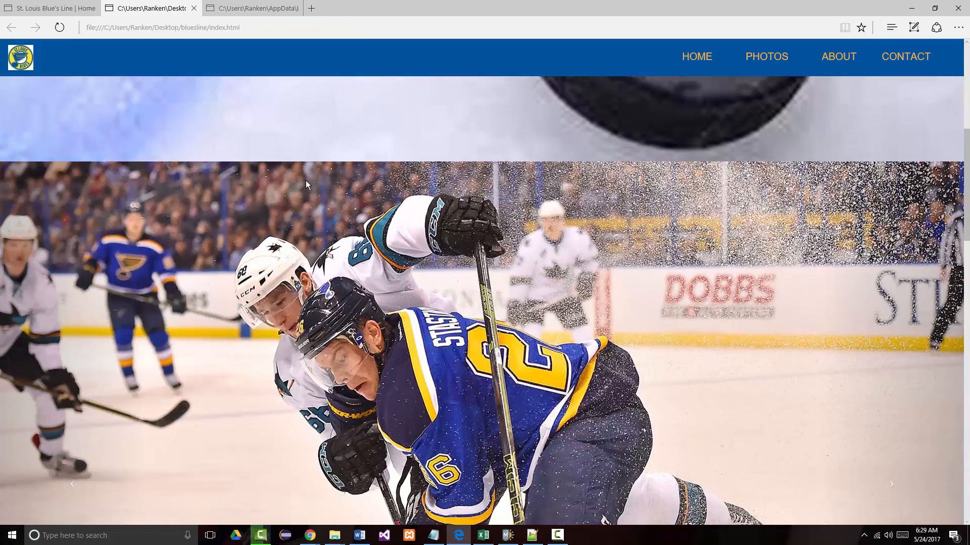
pyautogui.scroll(10, 296, 182)
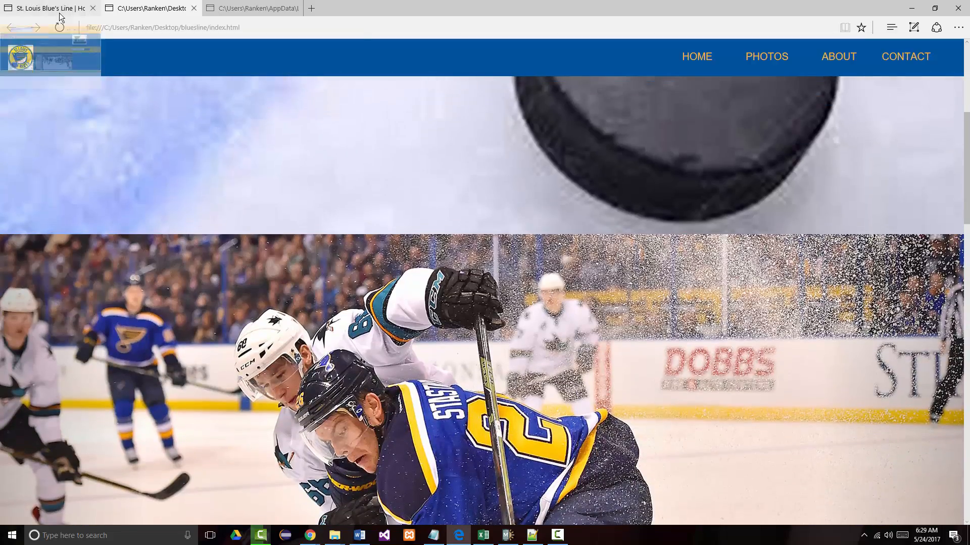
pyautogui.click(35, 9)
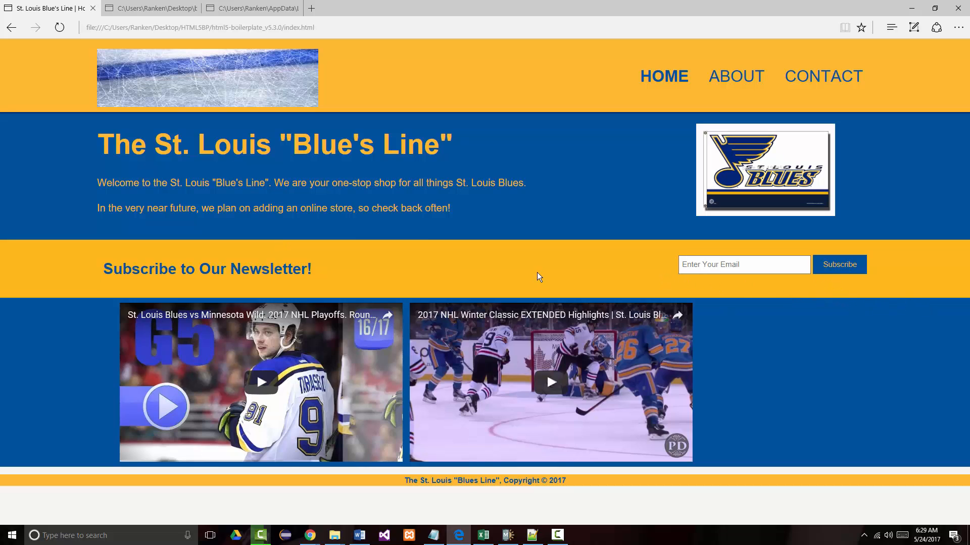
pyautogui.moveTo(99, 267); pyautogui.dragTo(494, 261)
pyautogui.moveTo(722, 248); pyautogui.dragTo(481, 283)
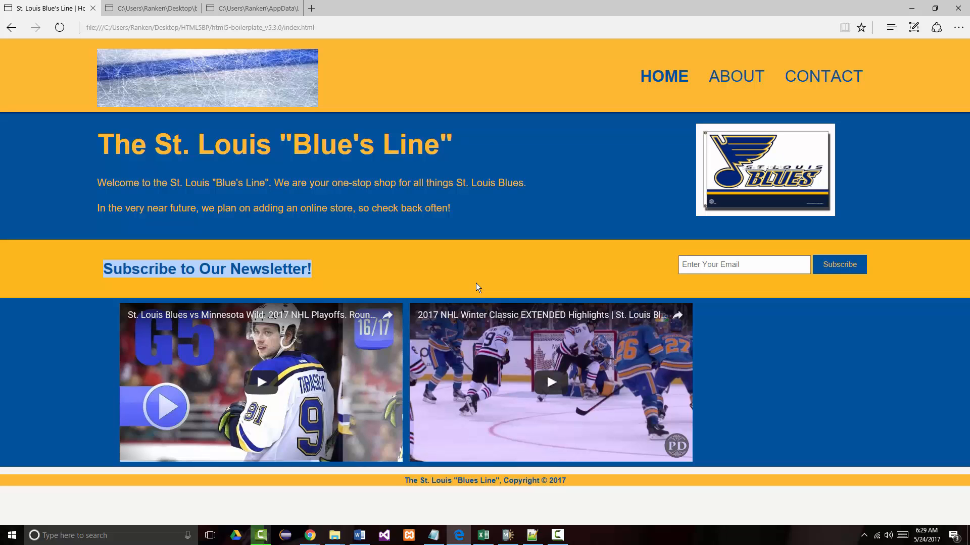
# Deselect the newsletter heading on the sample site and switch back to the page in Mobirise
pyautogui.click(585, 220)
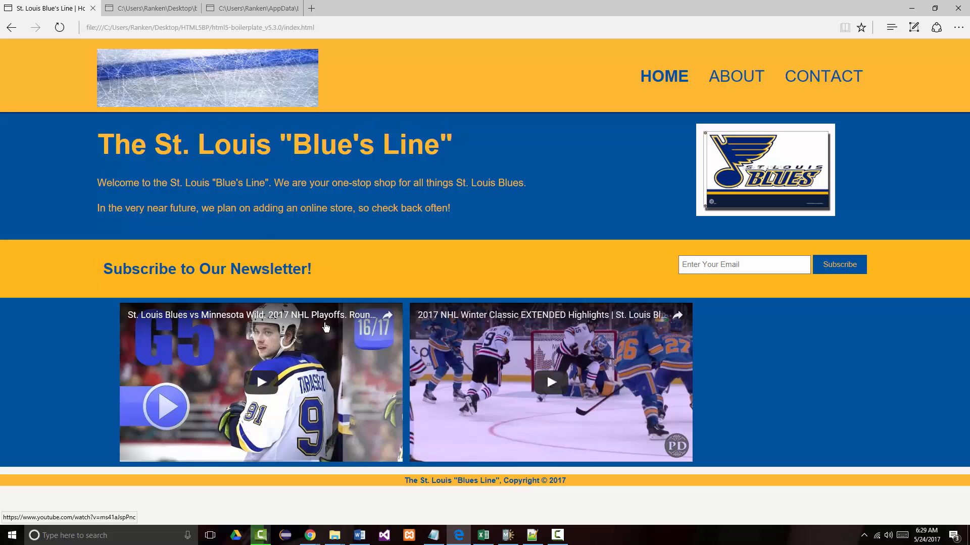
pyautogui.click(515, 537)
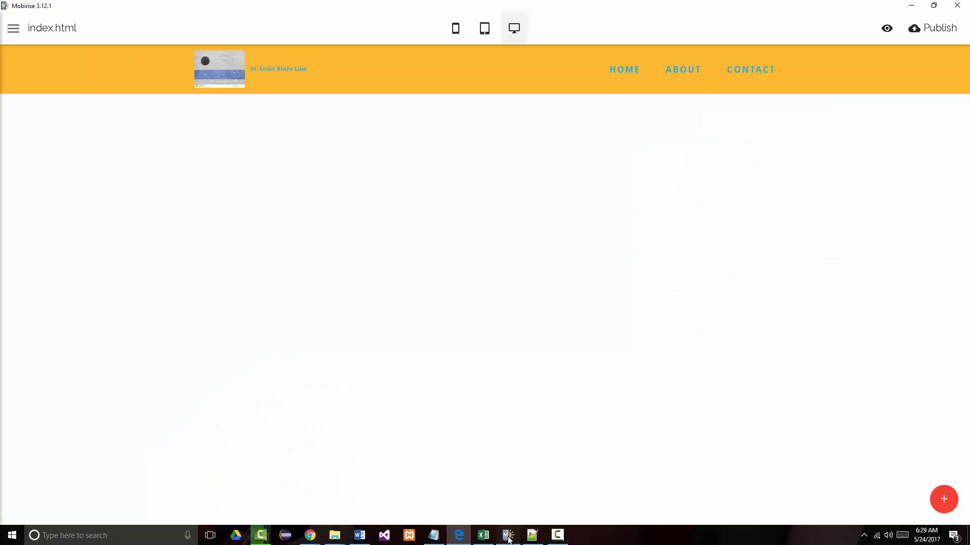
# Add the Article block with the "Drop-Dead Easy Website Maker" heading below the menu bar
pyautogui.click(943, 508)
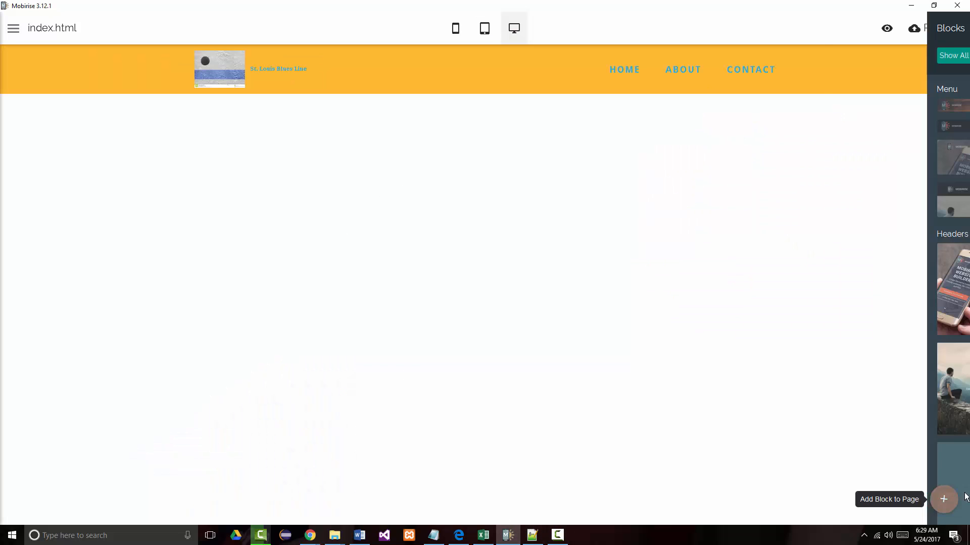
pyautogui.scroll(-5, 877, 427)
pyautogui.scroll(-12, 878, 425)
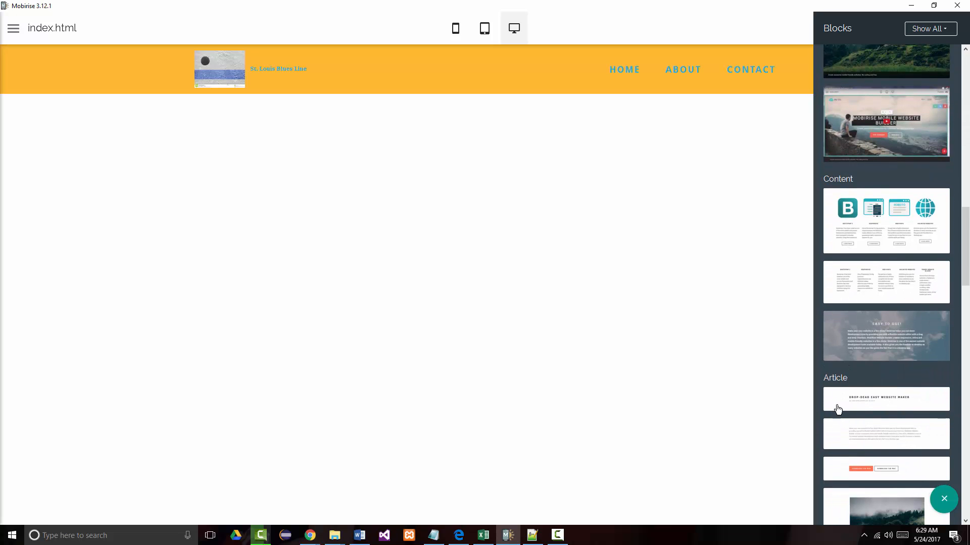
pyautogui.scroll(-2, 861, 320)
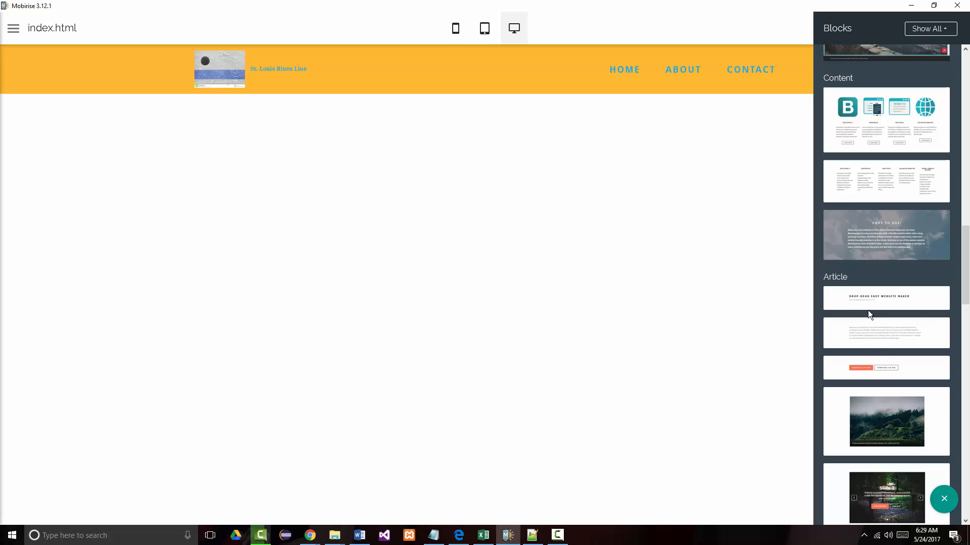
pyautogui.moveTo(868, 310); pyautogui.dragTo(380, 189)
pyautogui.moveTo(347, 121); pyautogui.dragTo(345, 116)
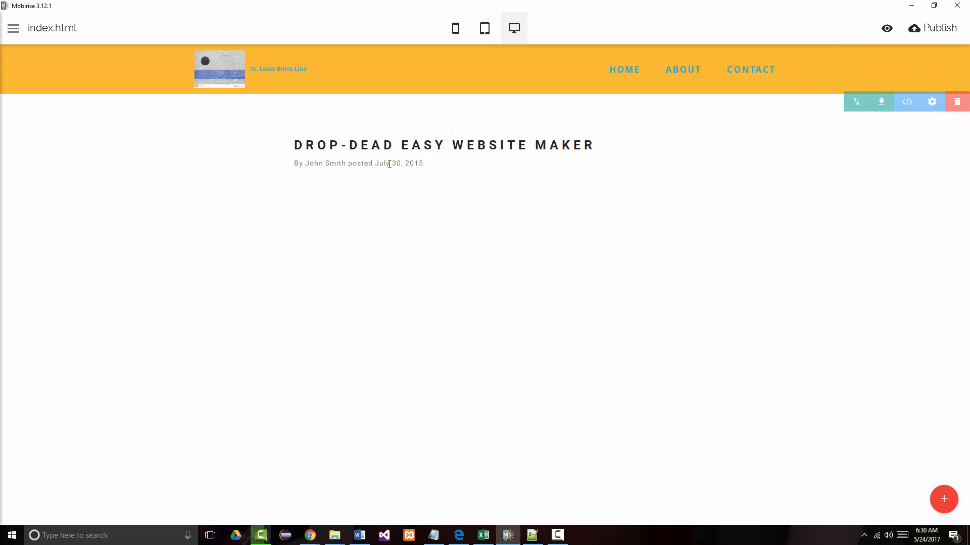
# Try hiding the article heading block's subtitle in its parameters, and turn Show Subtitle back on
pyautogui.moveTo(389, 164); pyautogui.dragTo(386, 164)
pyautogui.doubleClick(306, 145)
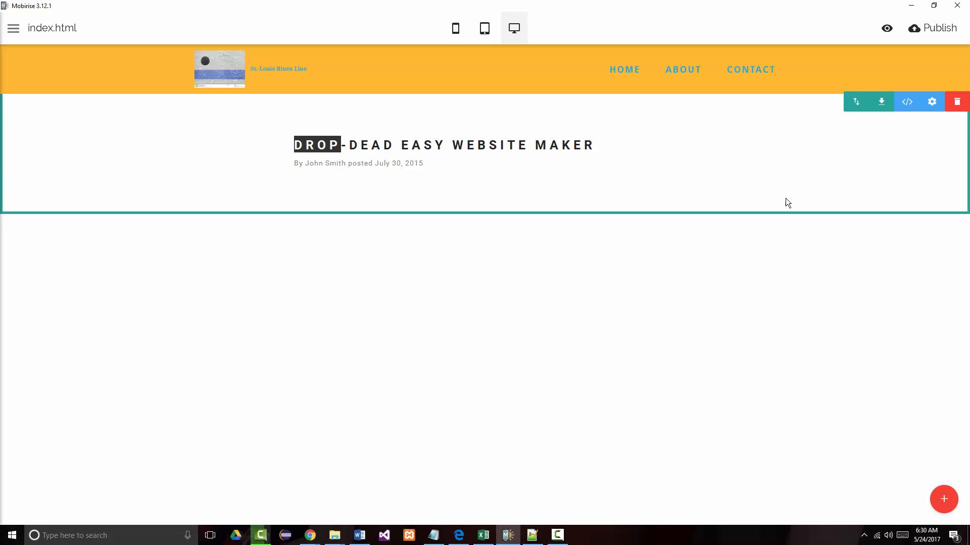
pyautogui.click(481, 169)
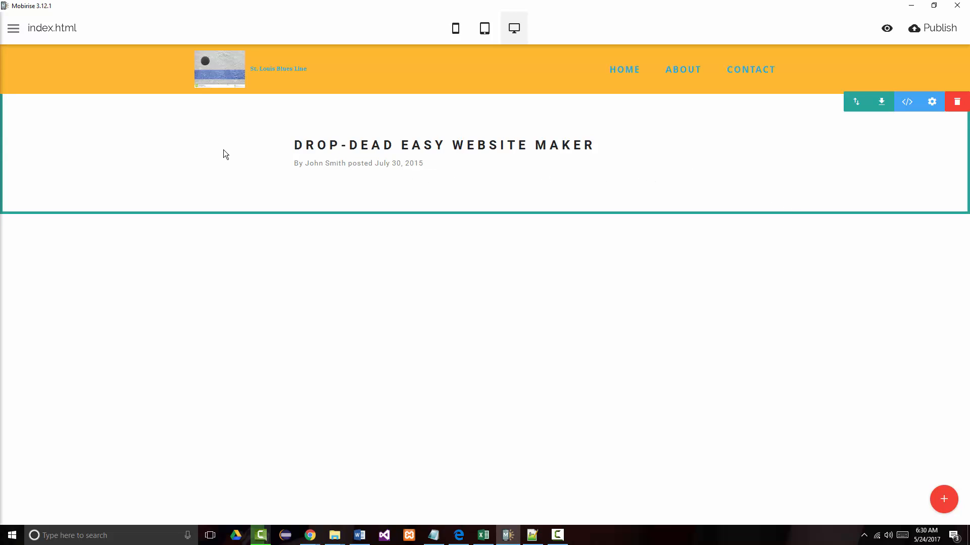
pyautogui.click(932, 103)
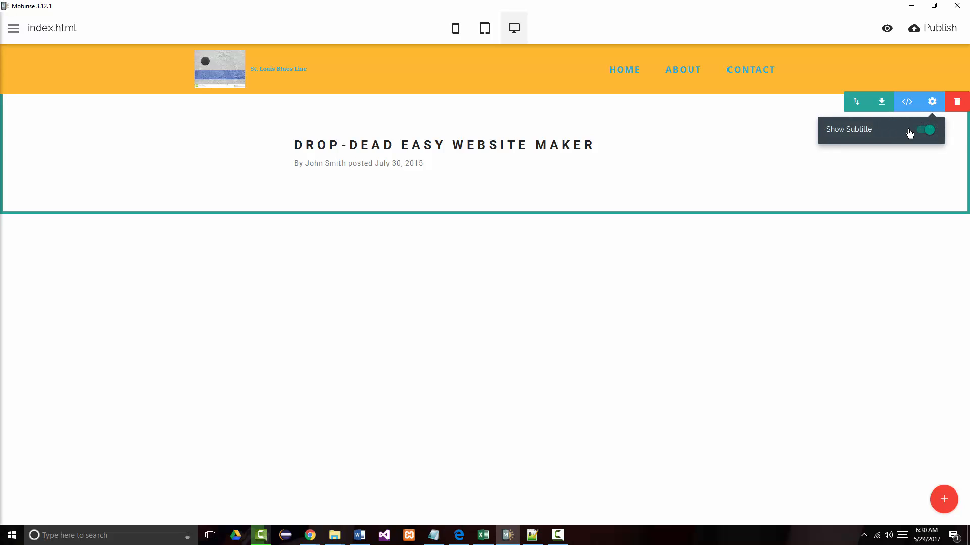
pyautogui.click(917, 130)
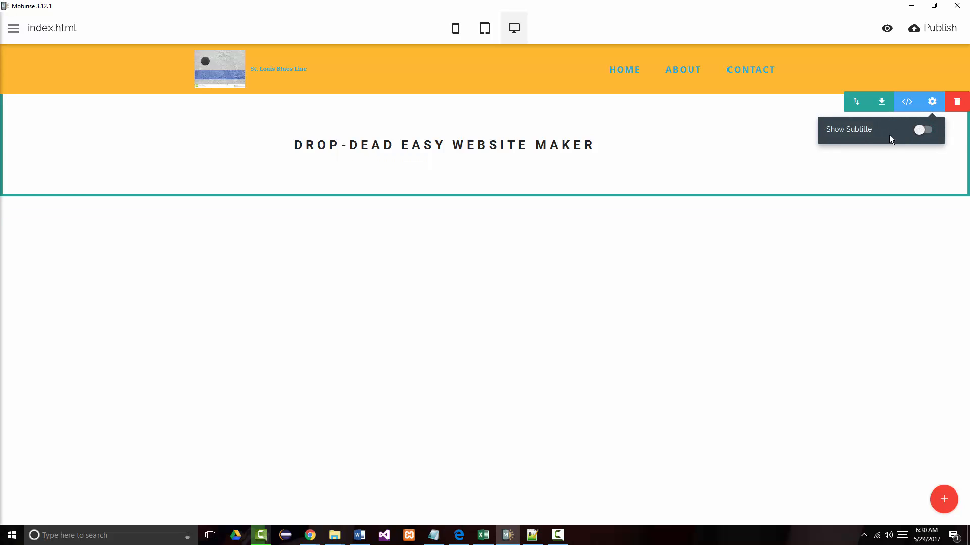
pyautogui.click(749, 160)
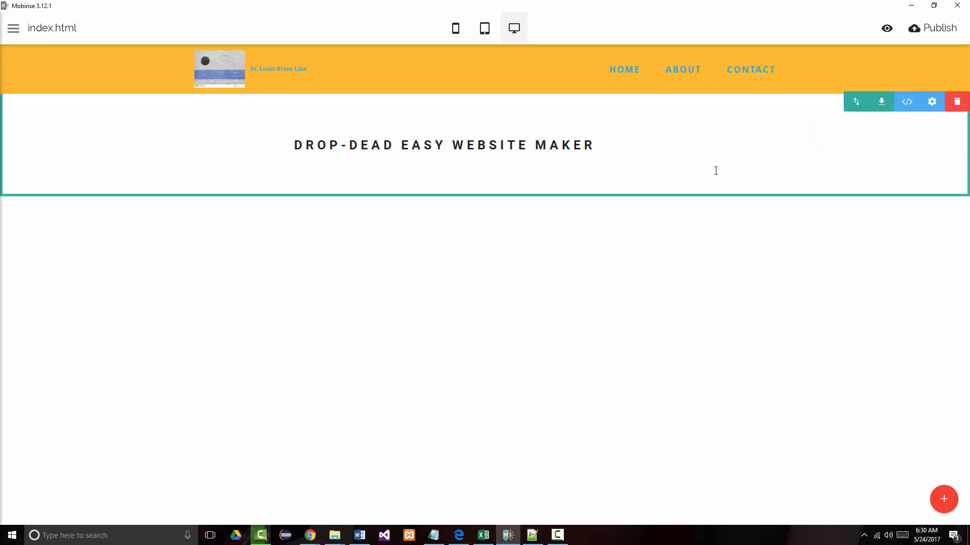
pyautogui.click(936, 102)
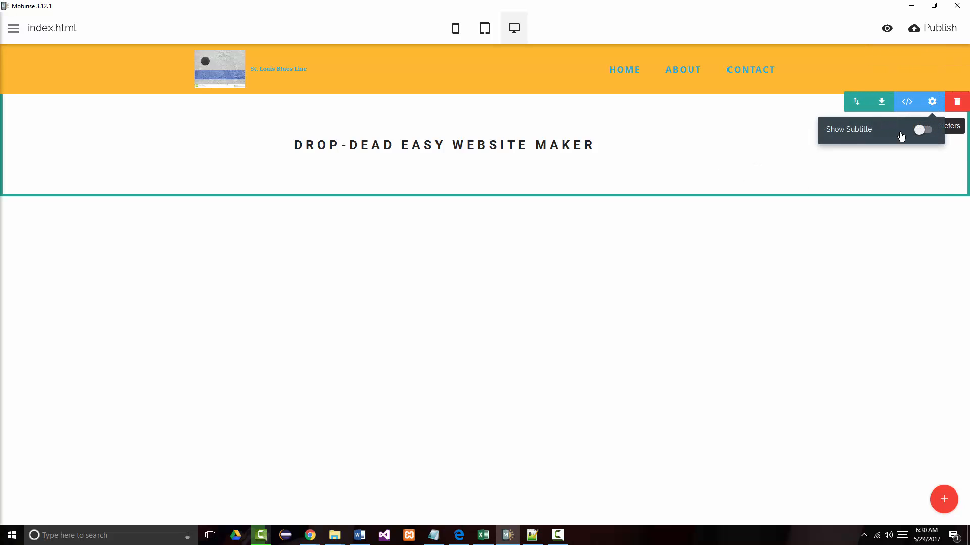
pyautogui.click(771, 160)
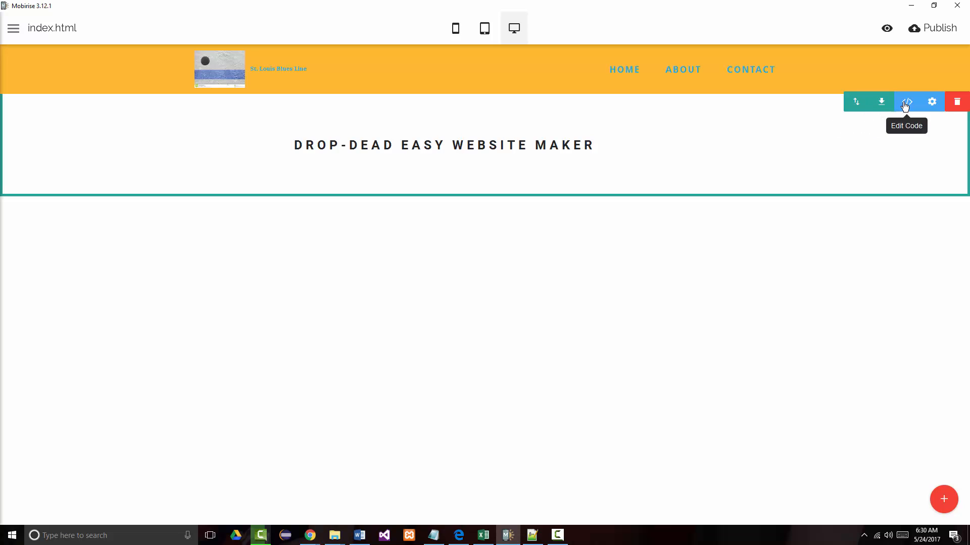
pyautogui.click(933, 103)
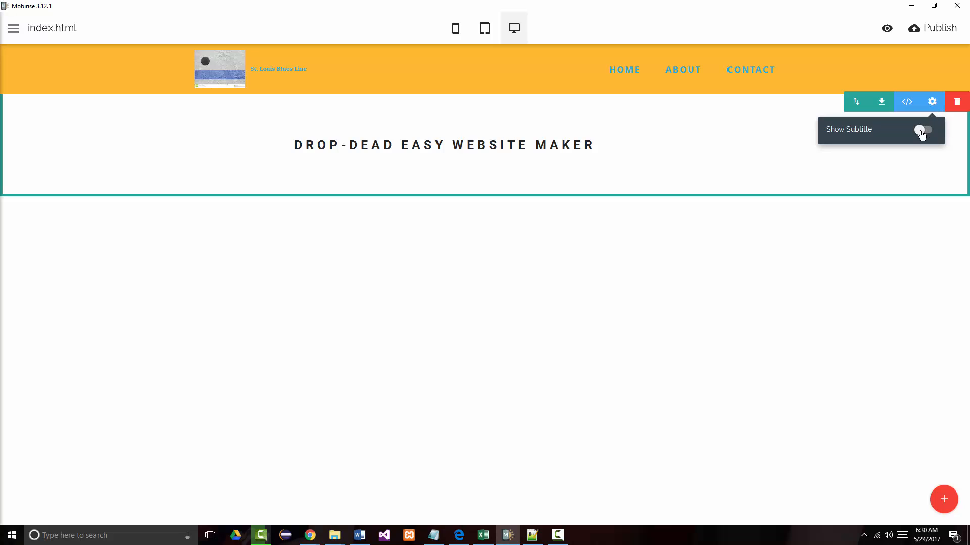
pyautogui.click(933, 130)
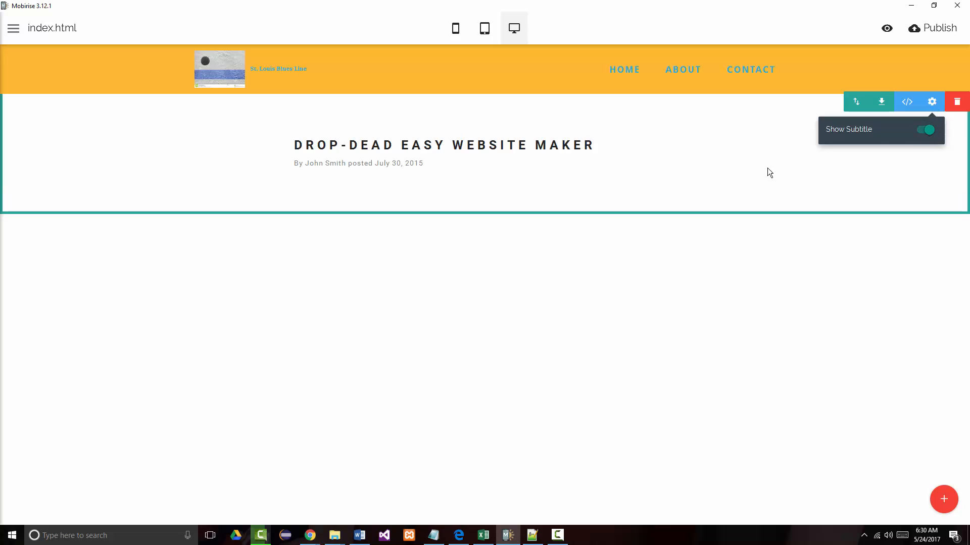
pyautogui.click(686, 196)
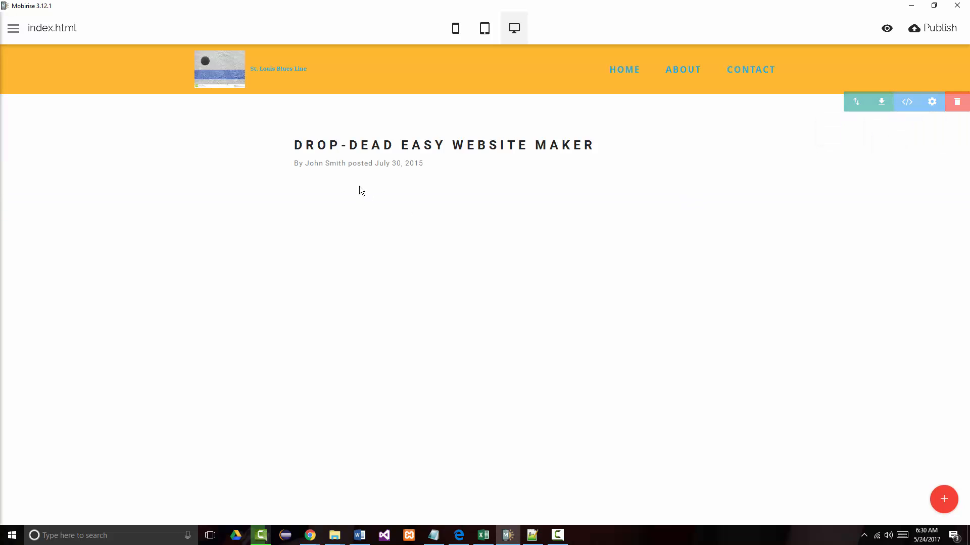
# Check the article heading block's context options and parameters once more, and remove the block from the page
pyautogui.rightClick(309, 193)
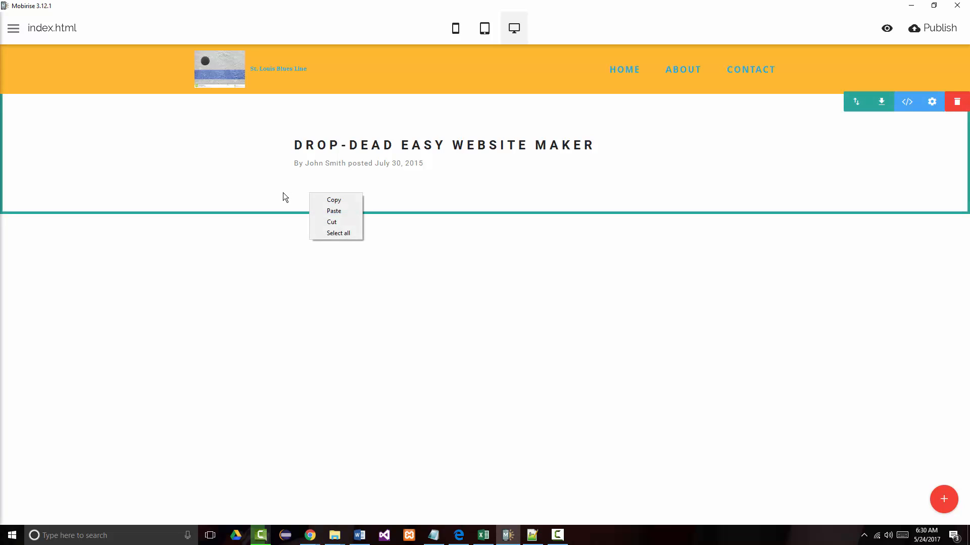
pyautogui.click(347, 234)
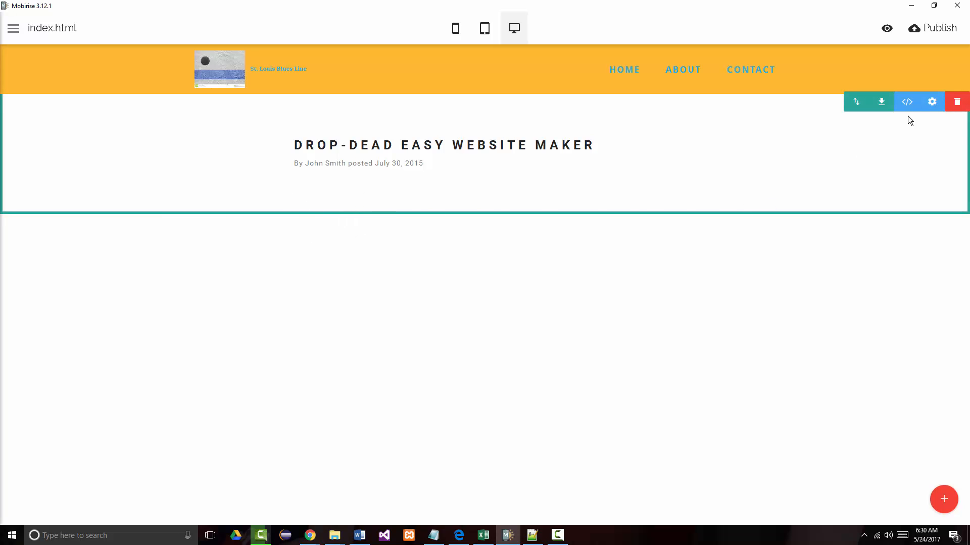
pyautogui.click(932, 102)
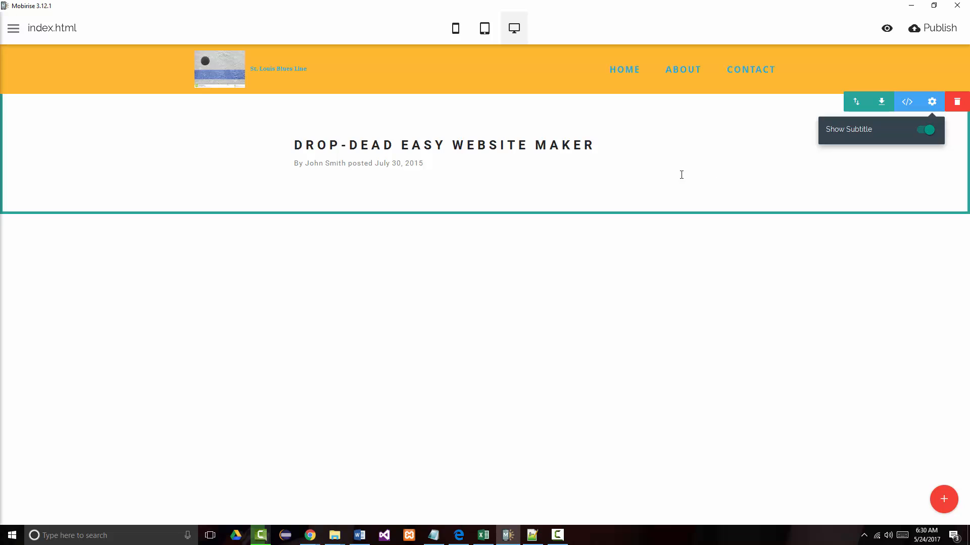
pyautogui.click(645, 174)
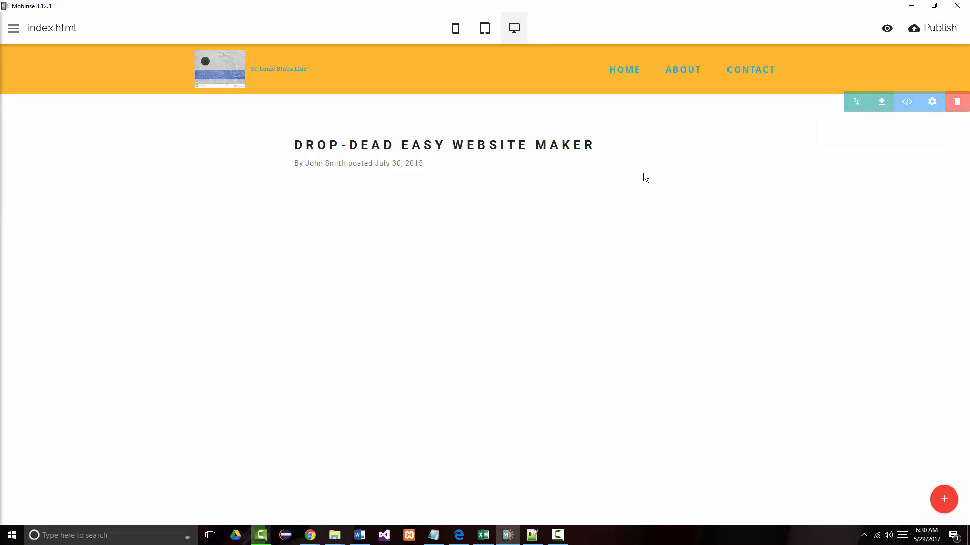
pyautogui.click(956, 101)
pyautogui.click(601, 71)
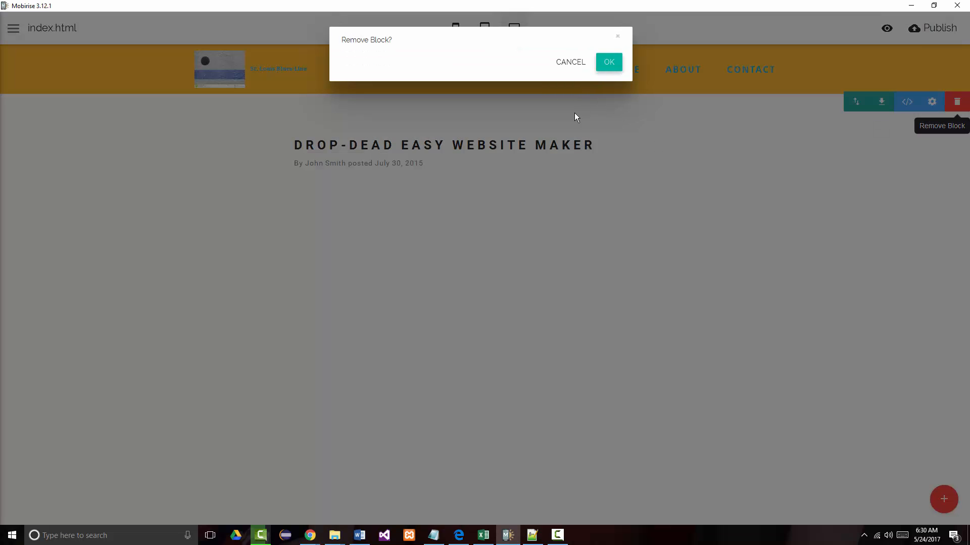
# Add the "Pre Made Blocks" Info block, with title, text and one button, below the menu bar
pyautogui.click(944, 499)
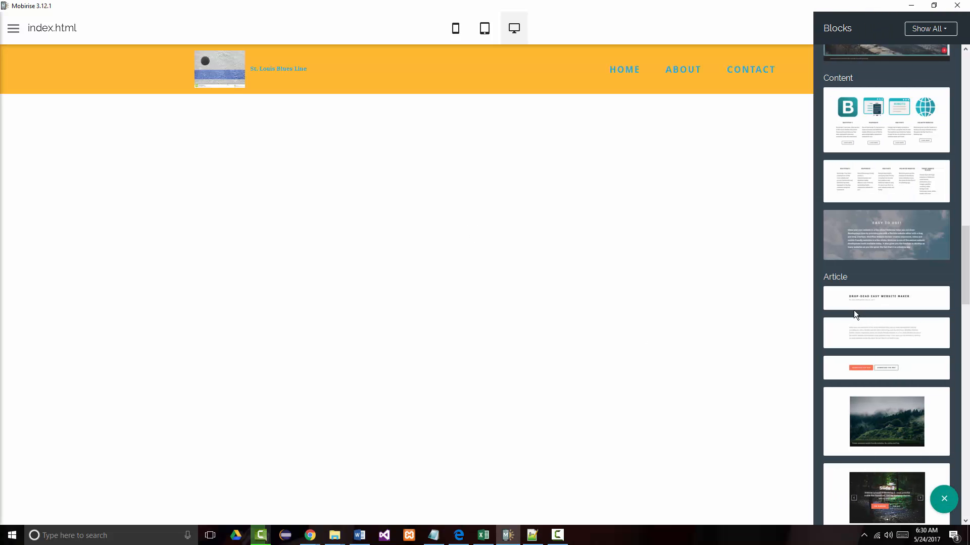
pyautogui.scroll(-9, 832, 308)
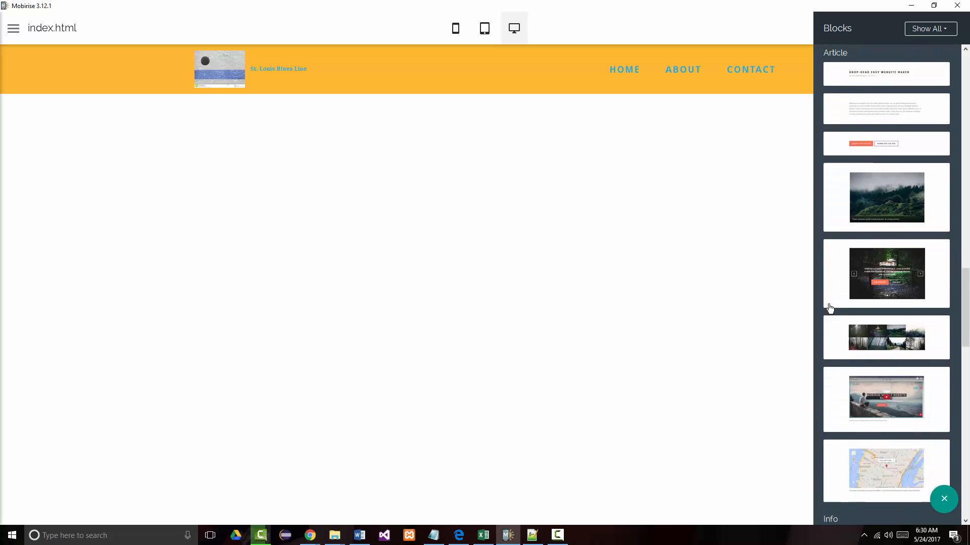
pyautogui.scroll(-2, 815, 311)
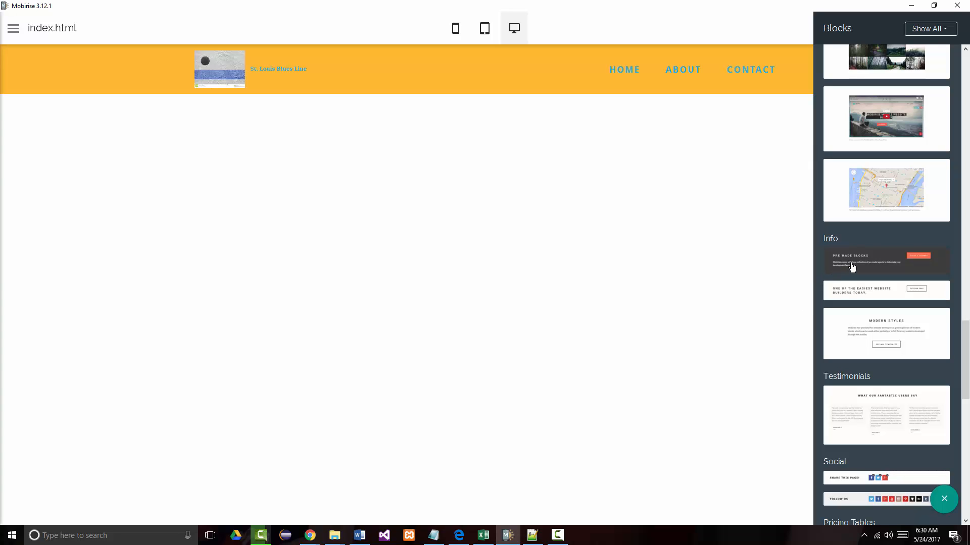
pyautogui.moveTo(845, 262); pyautogui.dragTo(430, 134)
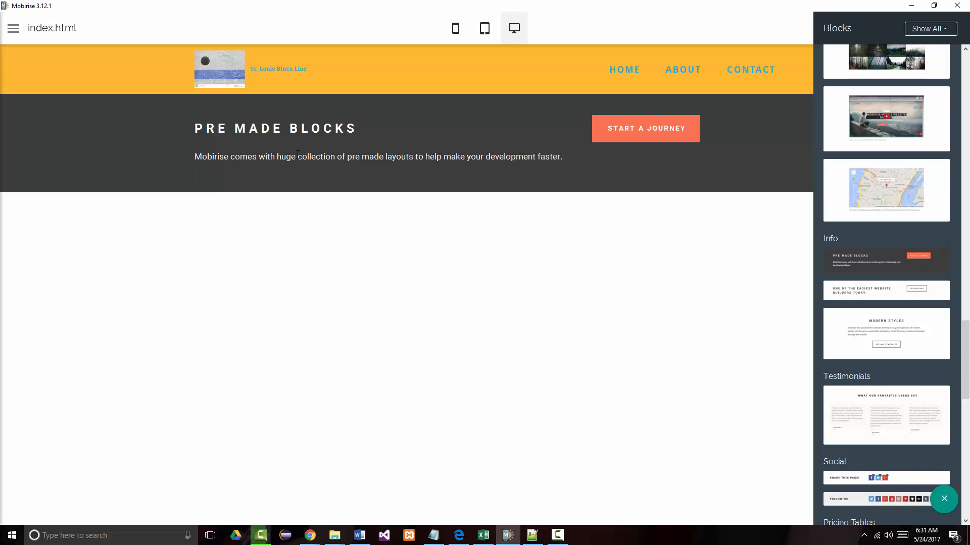
pyautogui.click(629, 176)
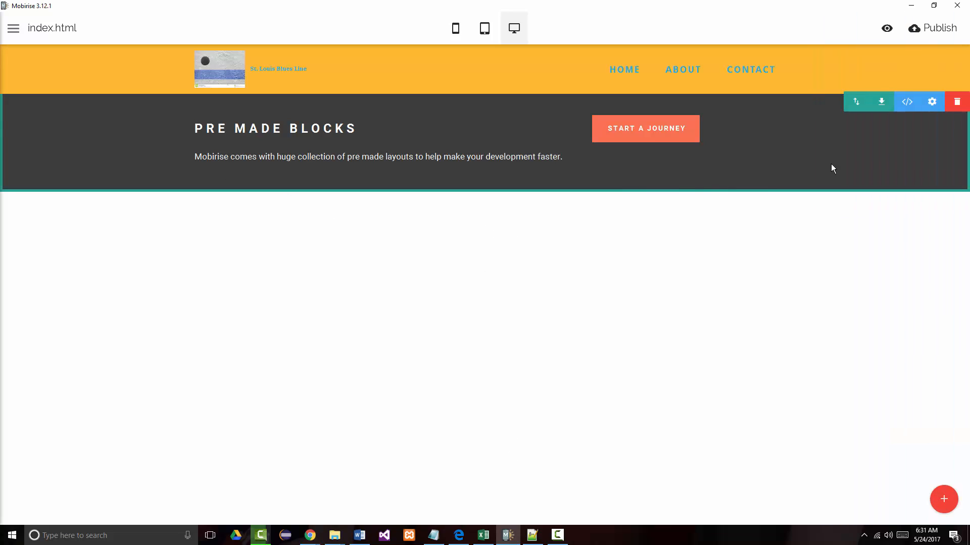
# Open the info block's background colour choices, and copy the hex code #00529c from the color-hex page in Chrome
pyautogui.click(932, 102)
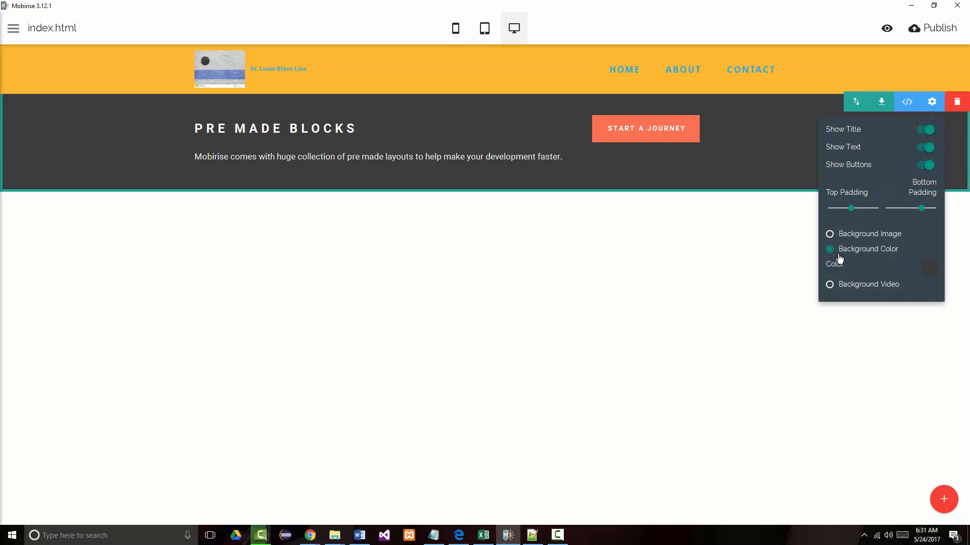
pyautogui.click(929, 268)
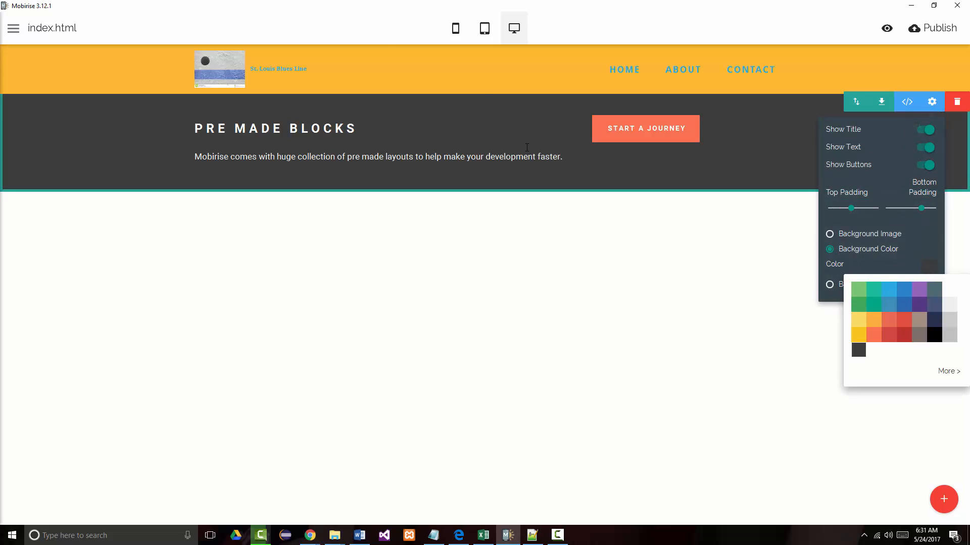
pyautogui.click(310, 536)
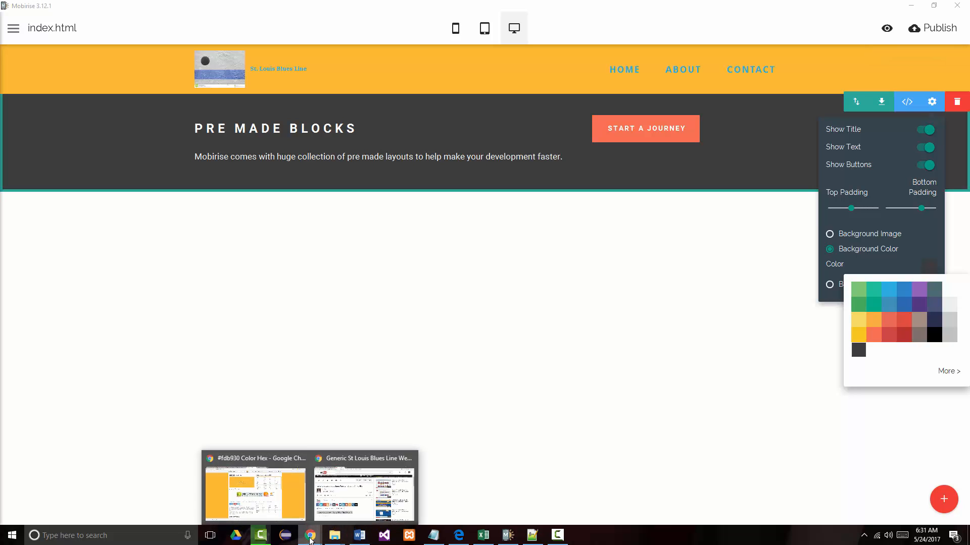
pyautogui.click(255, 493)
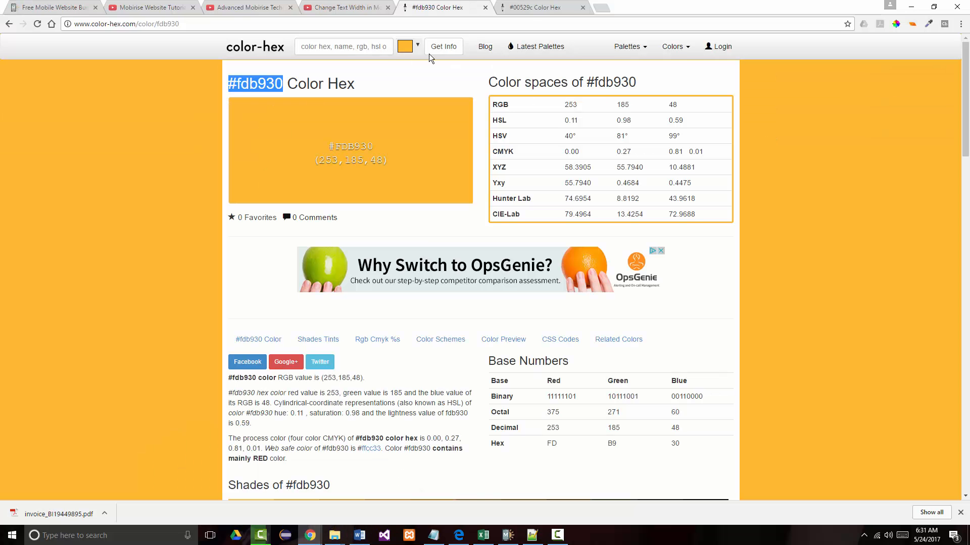
pyautogui.click(529, 8)
pyautogui.moveTo(226, 83); pyautogui.dragTo(284, 83)
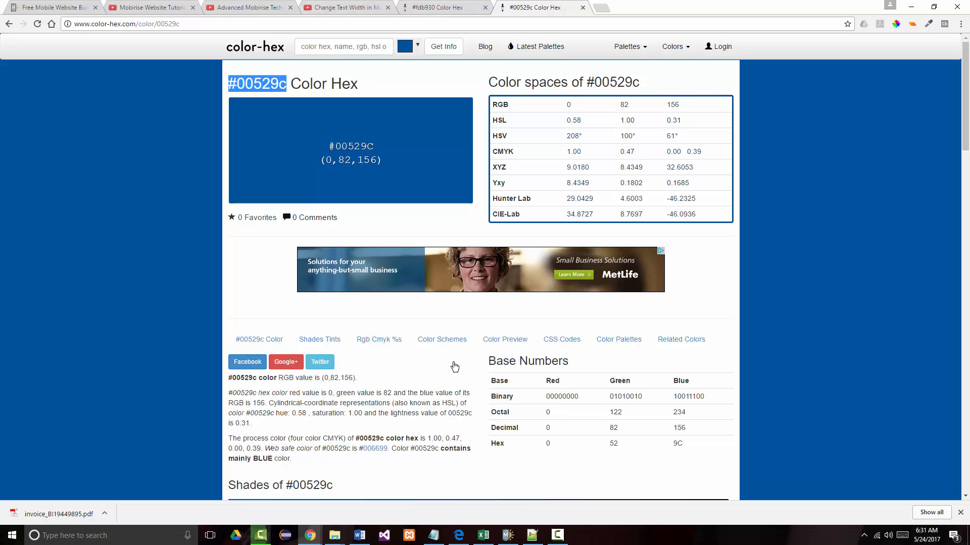
# Switch back to Mobirise and set the info block's background colour to #00529c
pyautogui.click(508, 534)
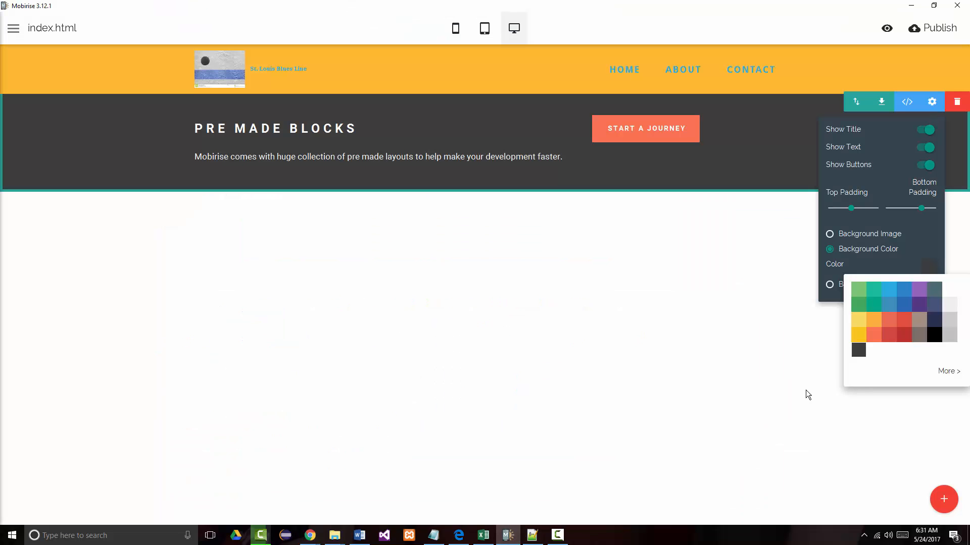
pyautogui.click(951, 371)
pyautogui.moveTo(900, 385); pyautogui.dragTo(799, 389)
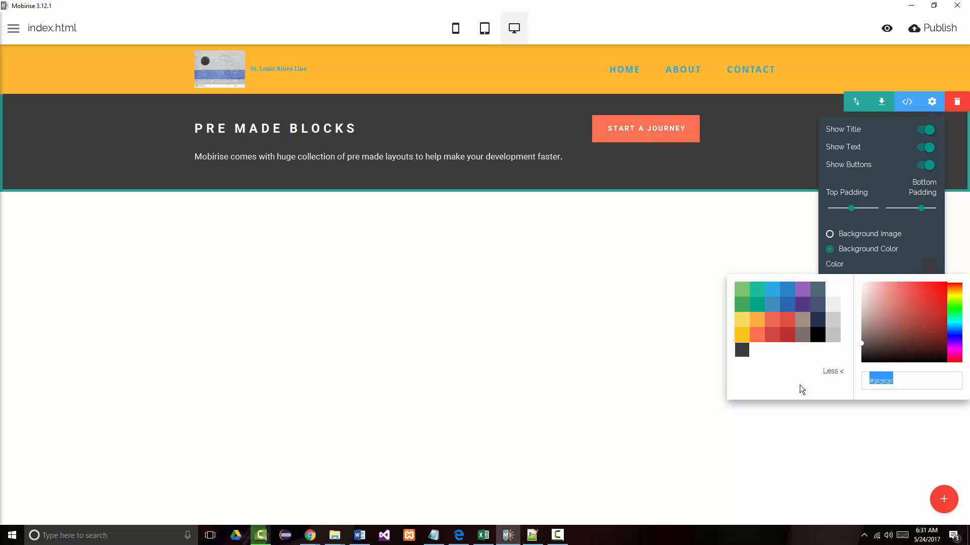
pyautogui.hotkey('ctrl', 'v')
pyautogui.click(415, 311)
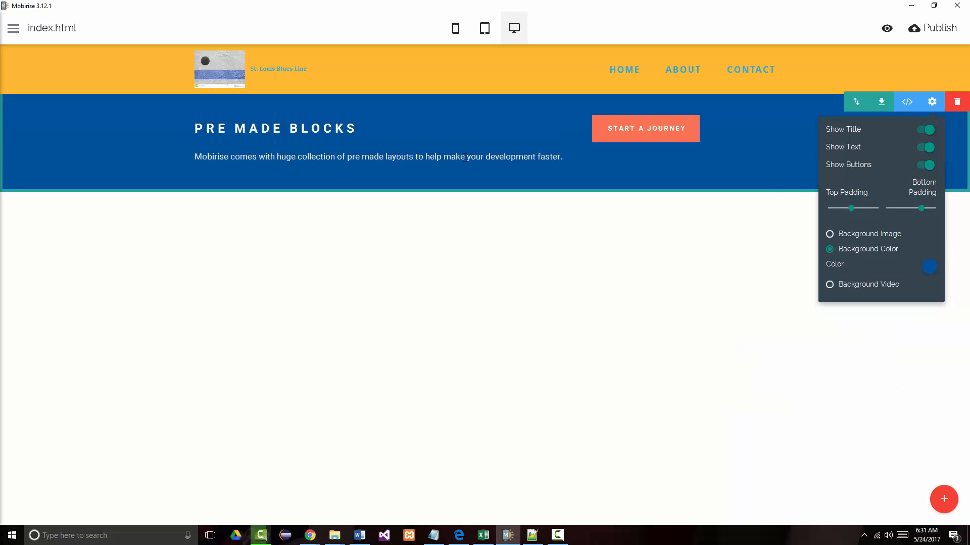
pyautogui.click(753, 164)
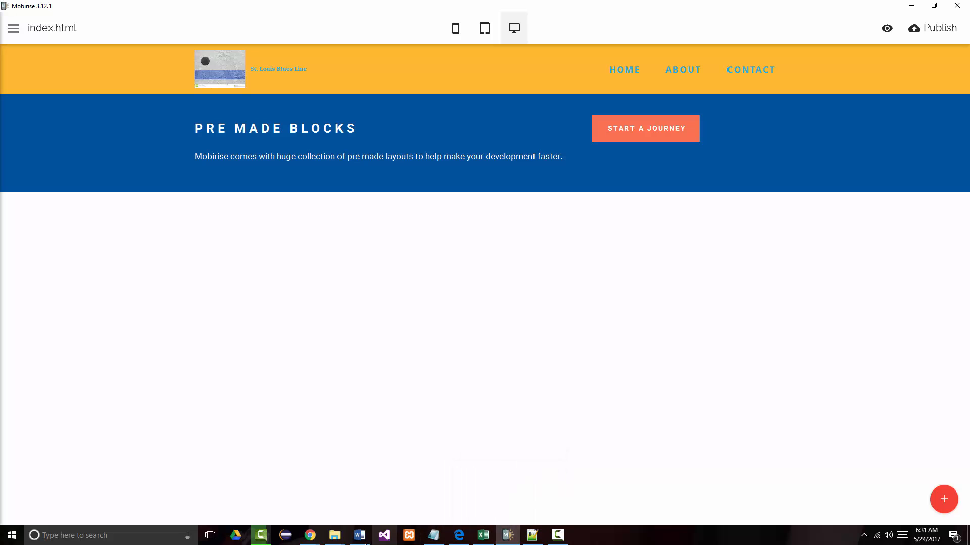
# Copy the heading 'The St. Louis "Blue's Line"' from the sample site in Edge, and replace the info block's title with it in Mobirise
pyautogui.moveTo(312, 537)
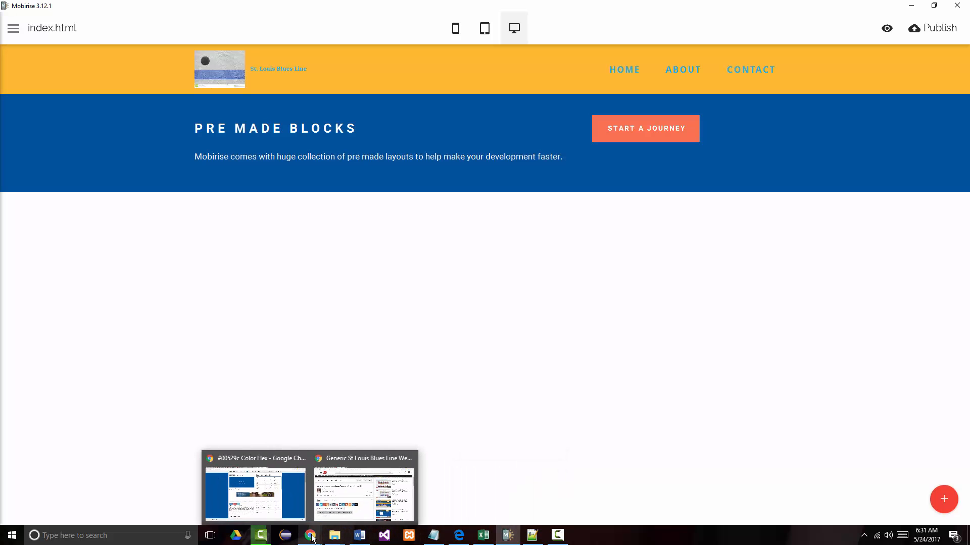
pyautogui.click(458, 535)
pyautogui.moveTo(99, 142); pyautogui.dragTo(455, 142)
pyautogui.hotkey('ctrl', 'c')
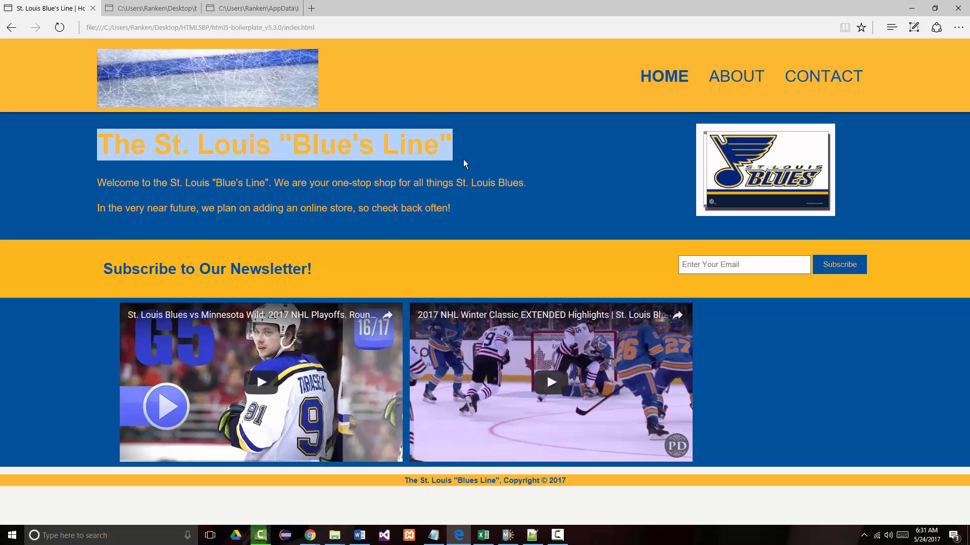
pyautogui.click(506, 537)
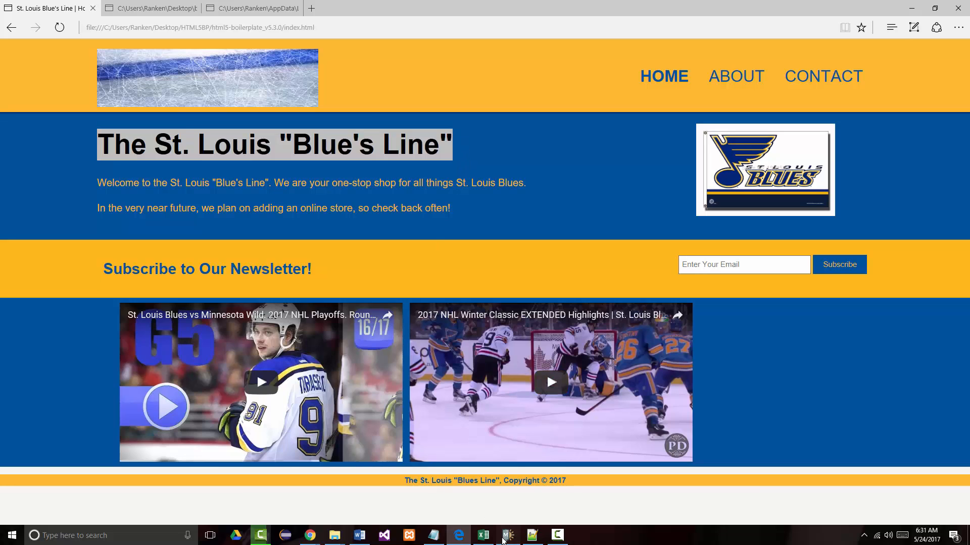
pyautogui.moveTo(196, 128); pyautogui.dragTo(356, 131)
pyautogui.hotkey('ctrl', 'v')
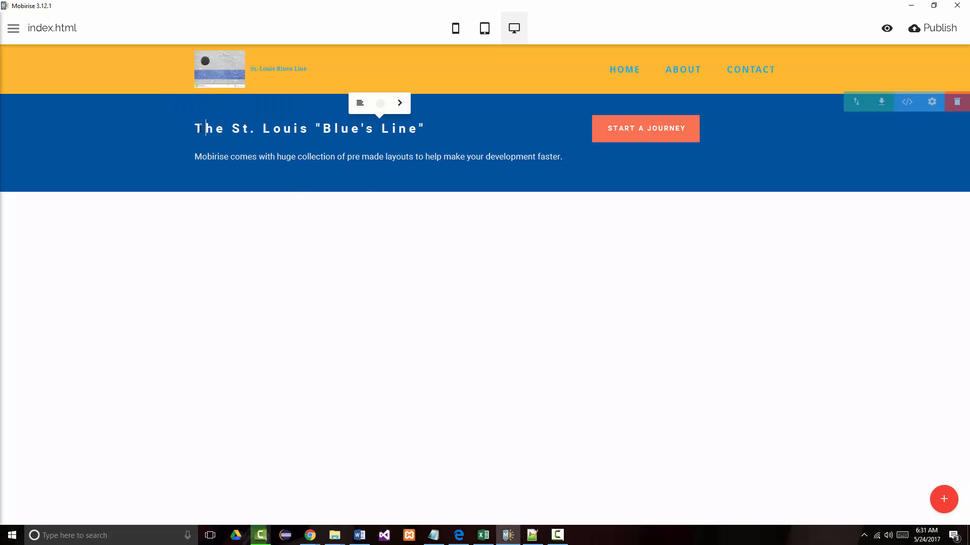
# Set the info block title's font to Droid Serif and its size to 32
pyautogui.moveTo(200, 128); pyautogui.dragTo(419, 141)
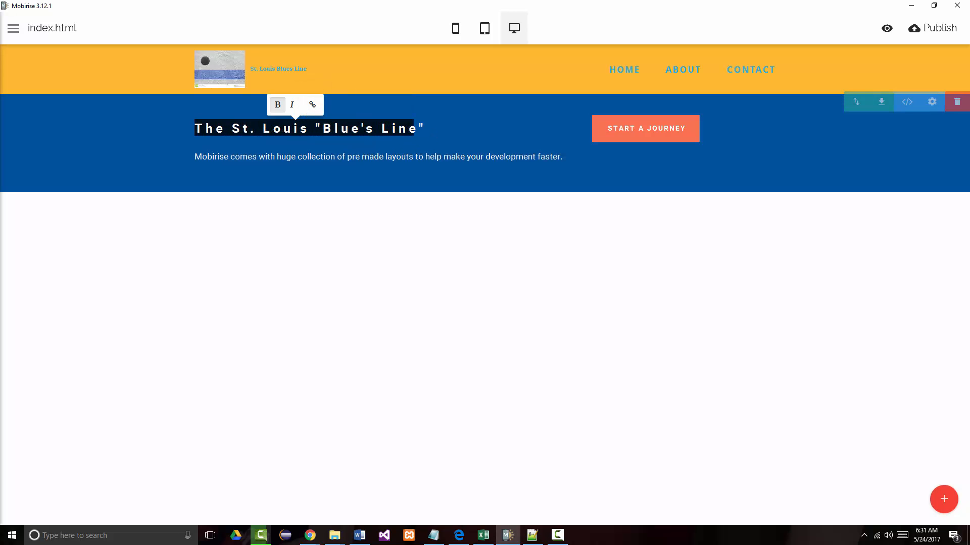
pyautogui.click(323, 156)
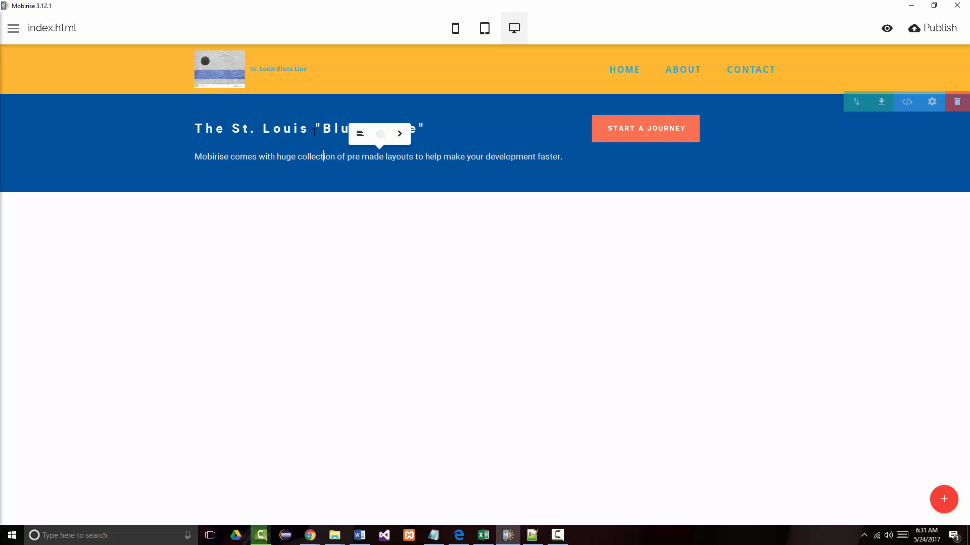
pyautogui.moveTo(316, 129)
pyautogui.click(399, 103)
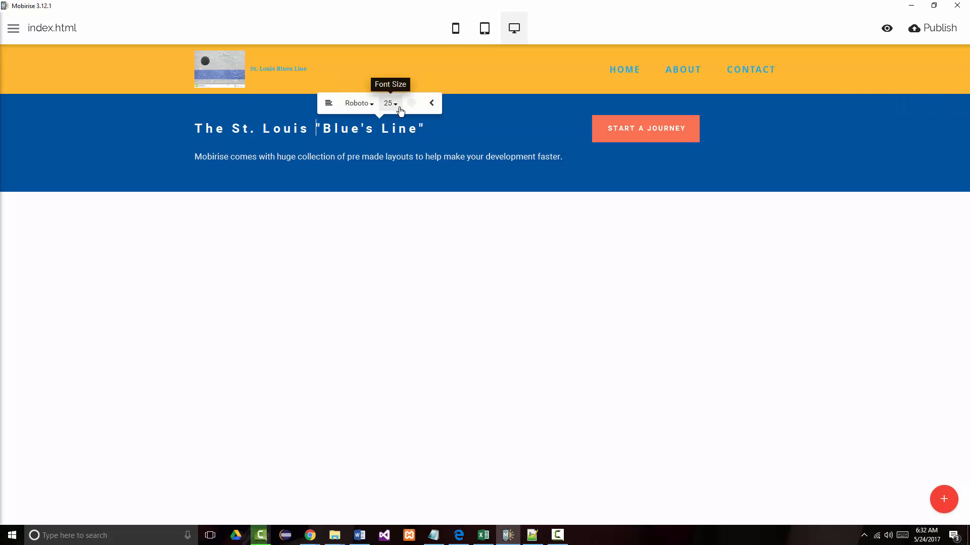
pyautogui.click(395, 105)
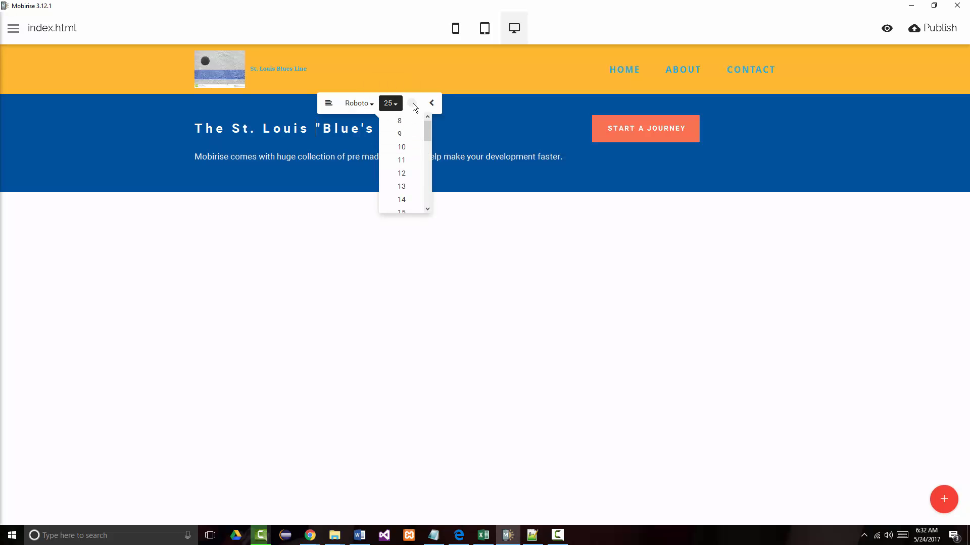
pyautogui.click(370, 103)
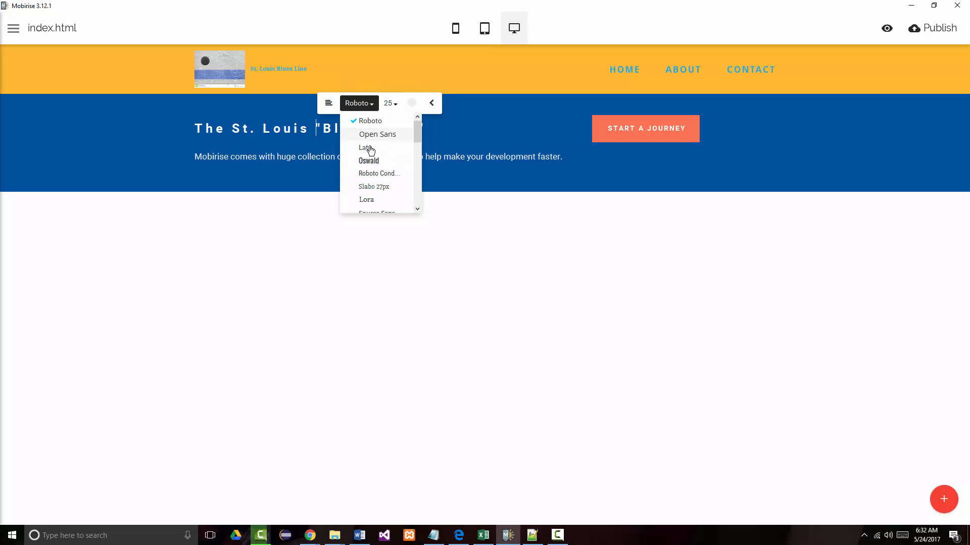
pyautogui.scroll(-3, 376, 199)
pyautogui.scroll(-1, 376, 201)
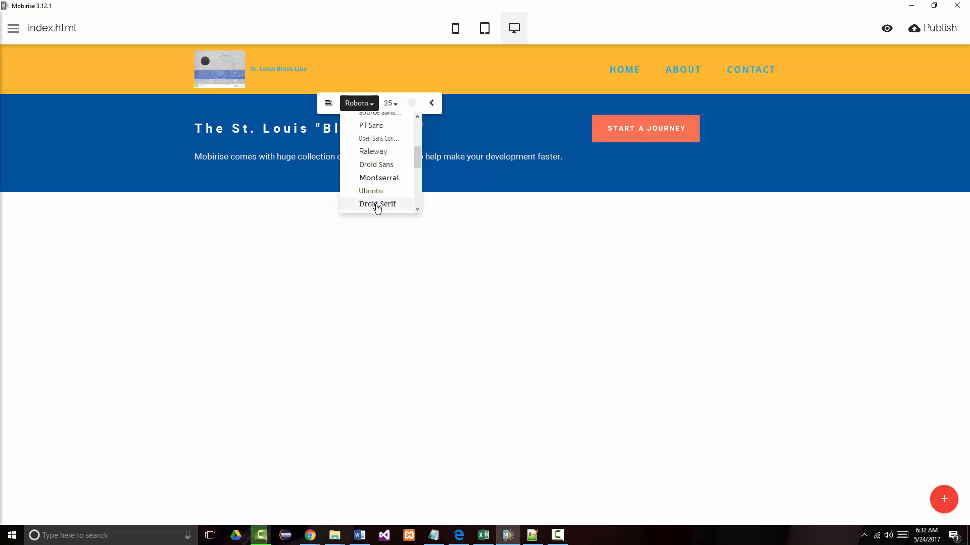
pyautogui.click(374, 205)
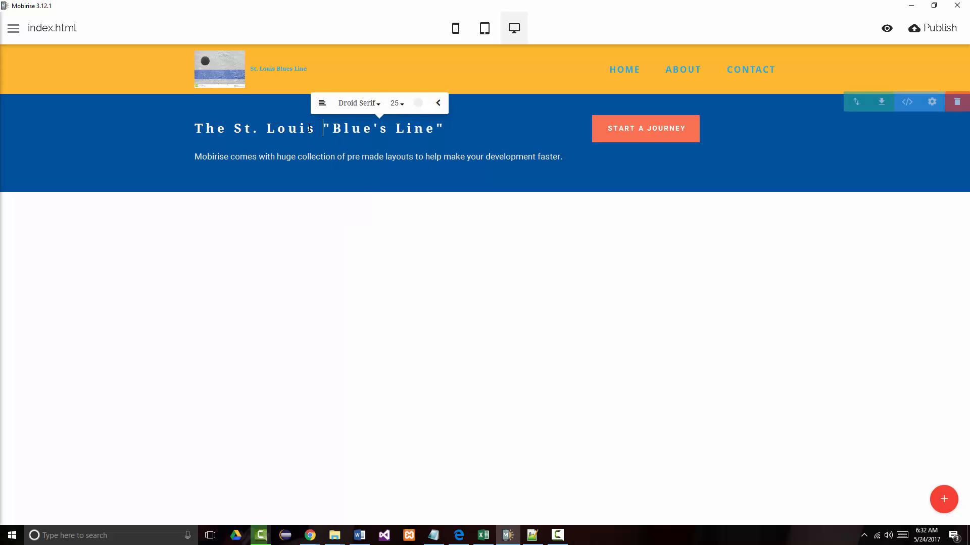
pyautogui.click(398, 103)
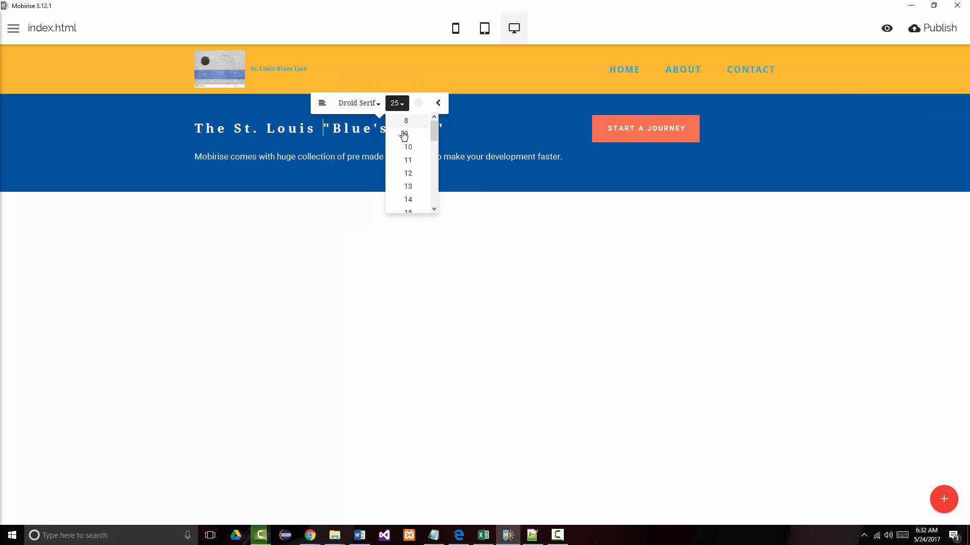
pyautogui.scroll(-5, 401, 197)
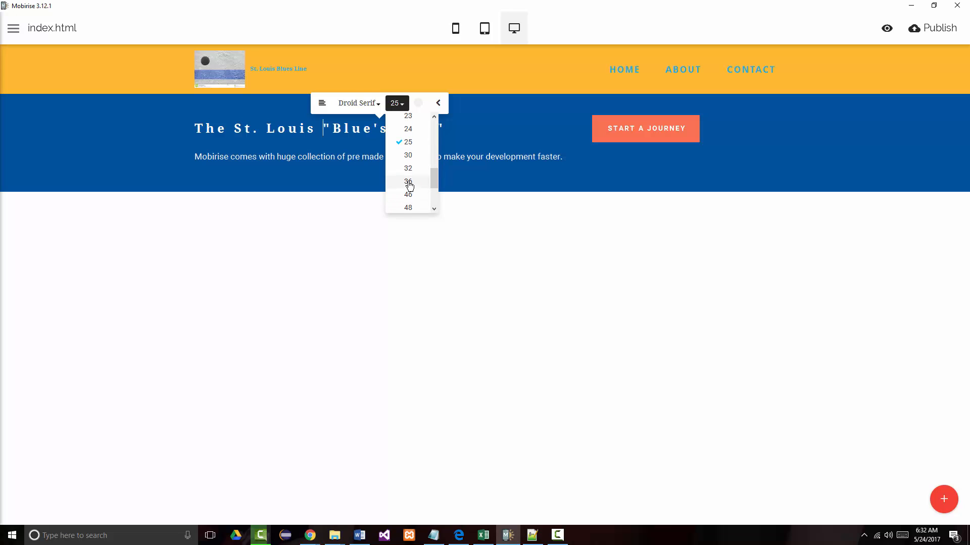
pyautogui.click(407, 169)
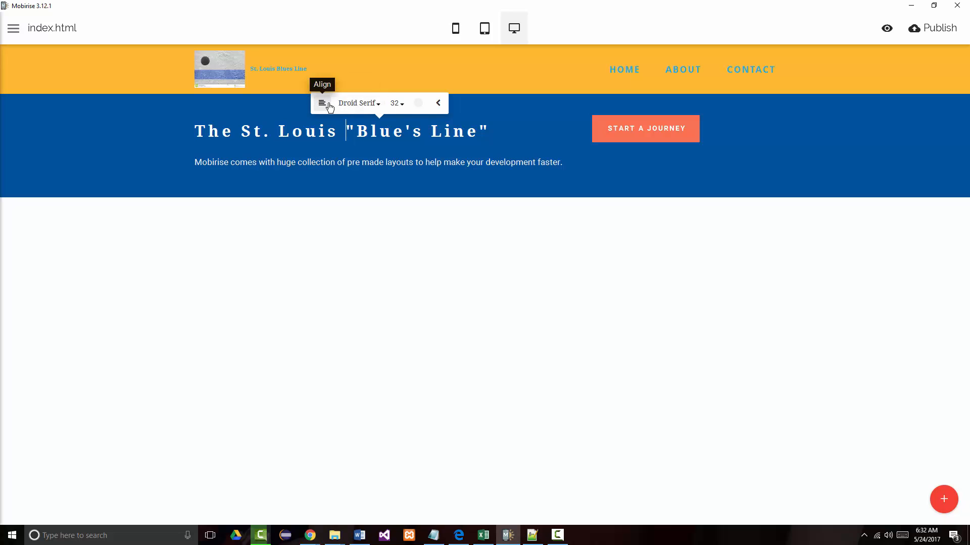
# Open the title's text colour choices, and copy the hex code #fdb930 from the color-hex page in Chrome
pyautogui.click(420, 107)
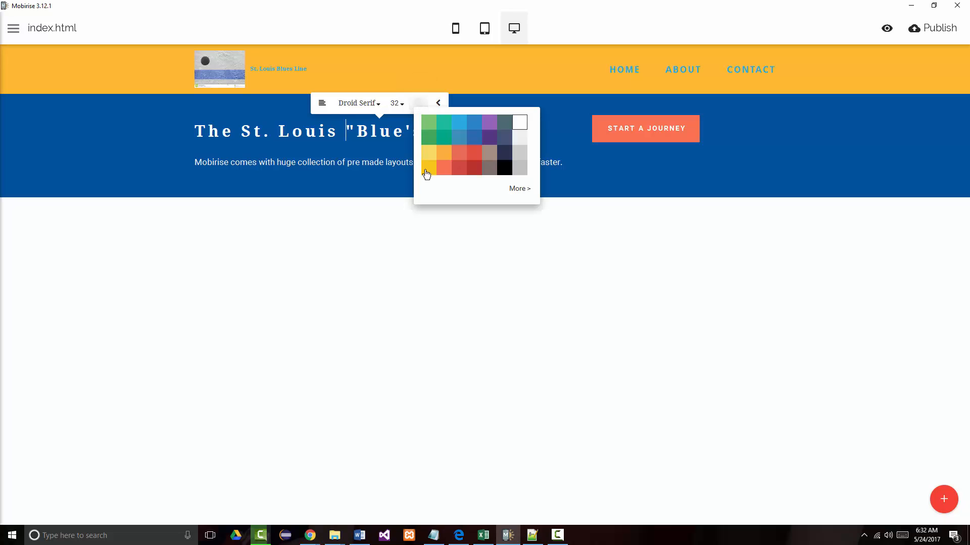
pyautogui.click(310, 536)
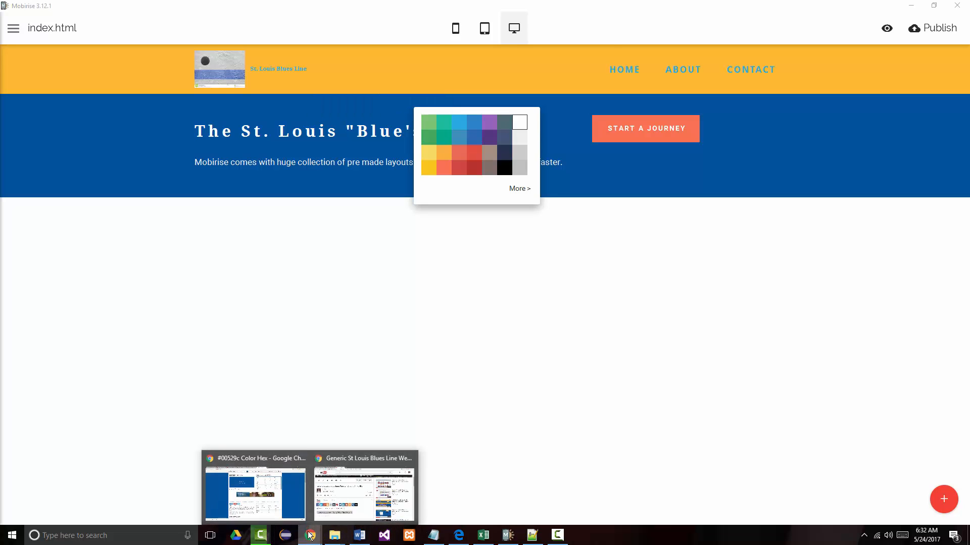
pyautogui.click(293, 508)
pyautogui.click(455, 8)
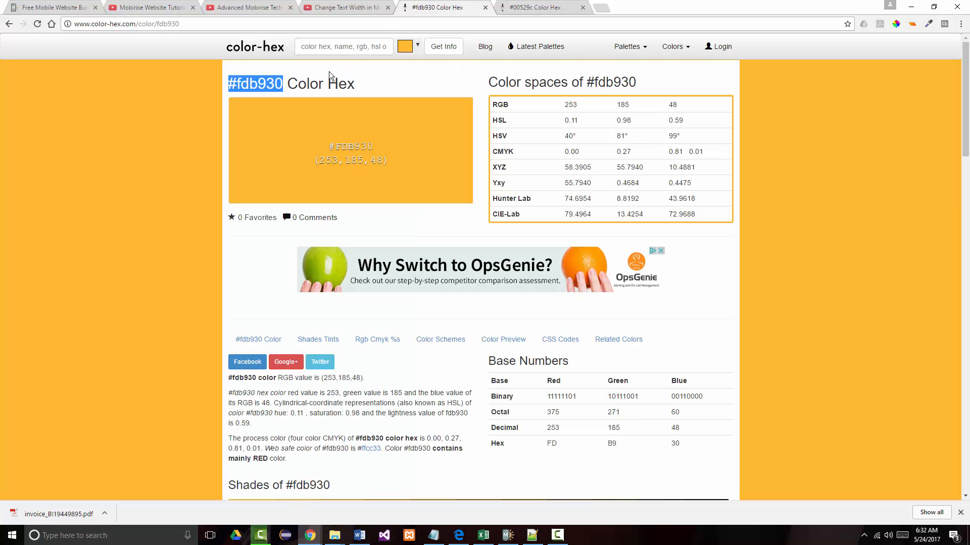
pyautogui.rightClick(262, 80)
pyautogui.click(277, 89)
# Switch back to Mobirise and set the info block title's text colour to #fdb930
pyautogui.click(507, 535)
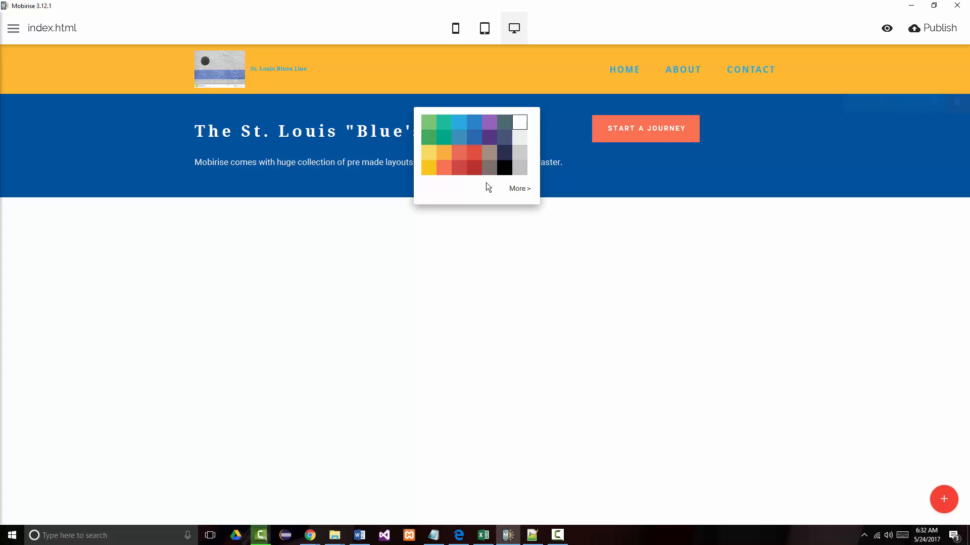
pyautogui.click(518, 189)
pyautogui.moveTo(573, 214); pyautogui.dragTo(520, 218)
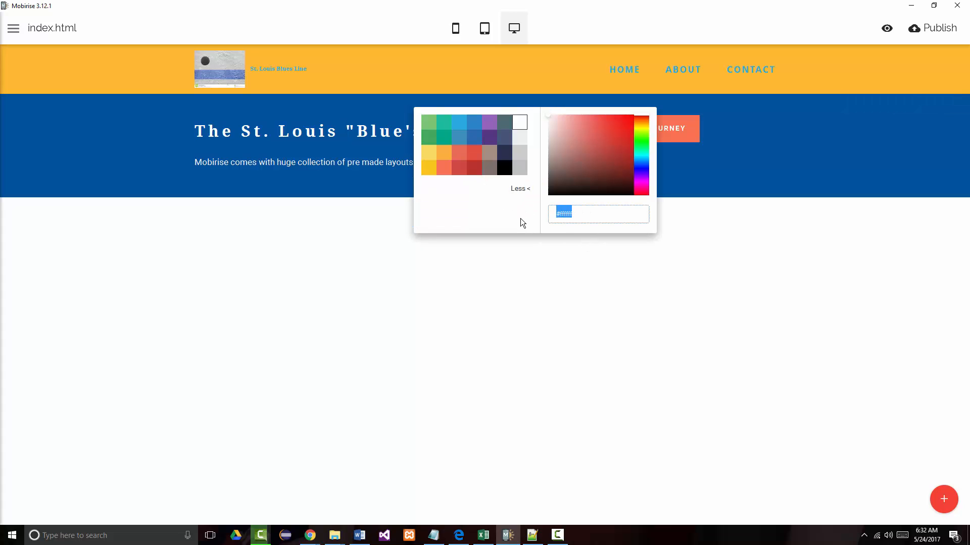
pyautogui.hotkey('ctrl', 'v')
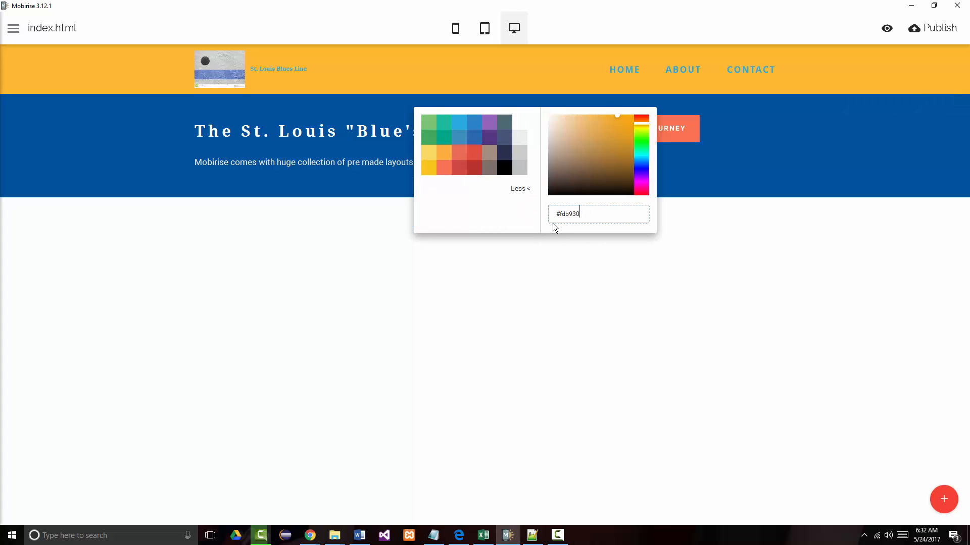
pyautogui.press('Return')
pyautogui.click(377, 182)
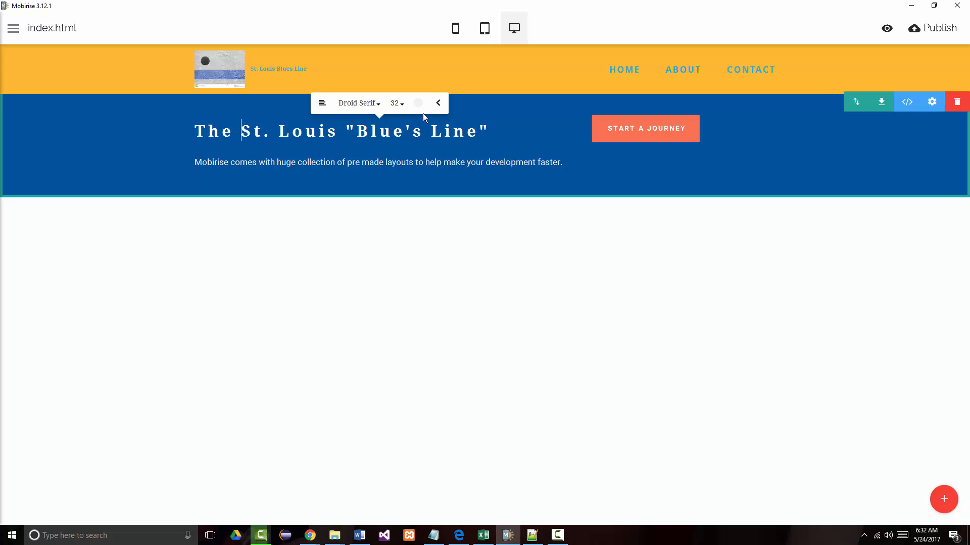
pyautogui.click(419, 103)
pyautogui.moveTo(580, 220); pyautogui.dragTo(546, 216)
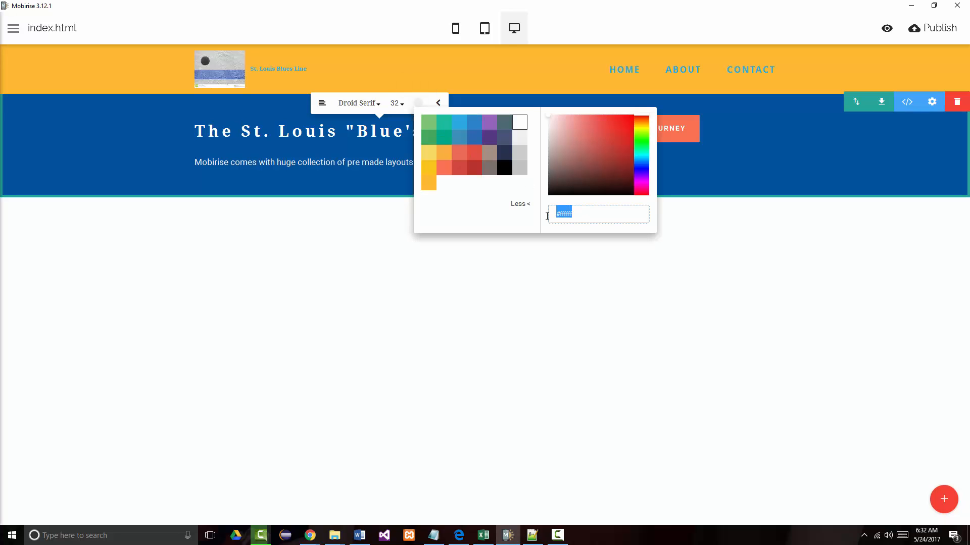
pyautogui.hotkey('ctrl', 'v')
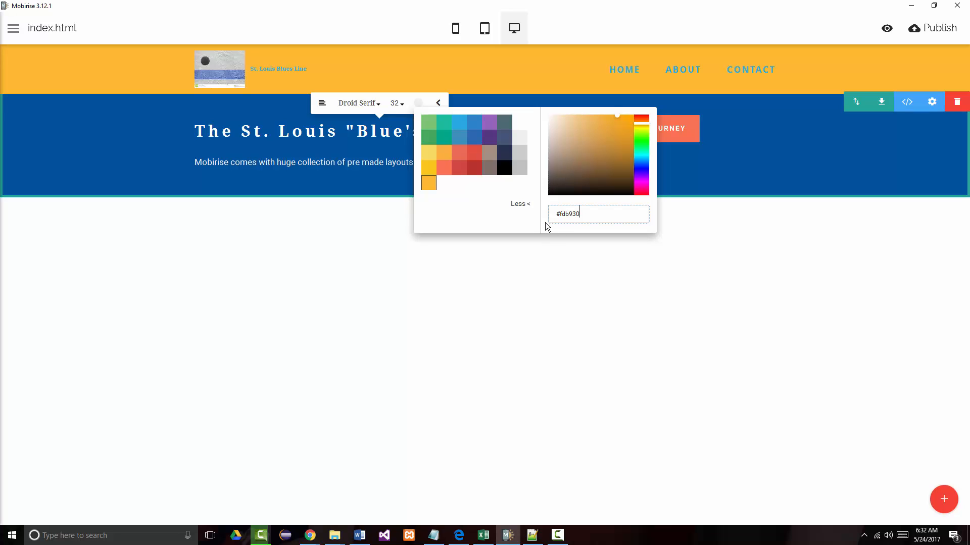
pyautogui.click(426, 186)
pyautogui.click(426, 186)
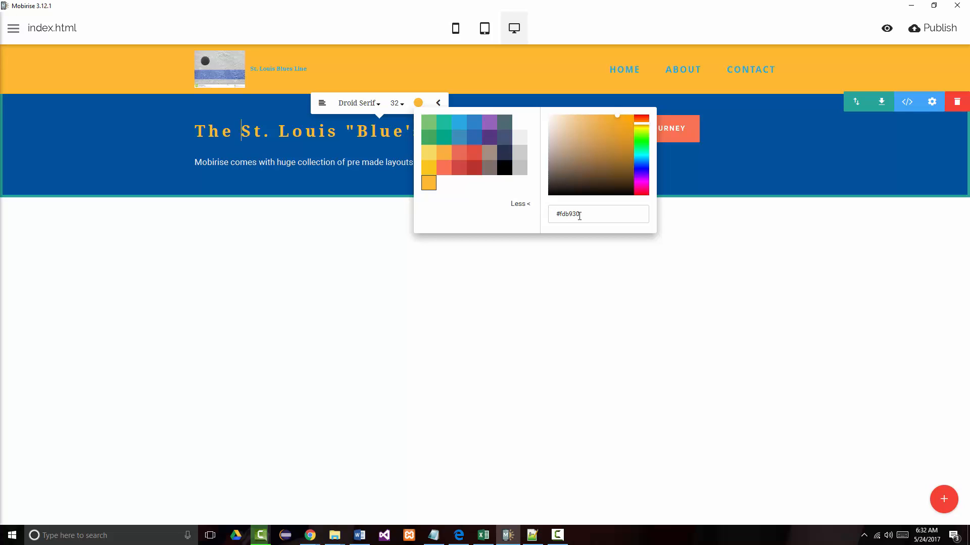
pyautogui.click(413, 190)
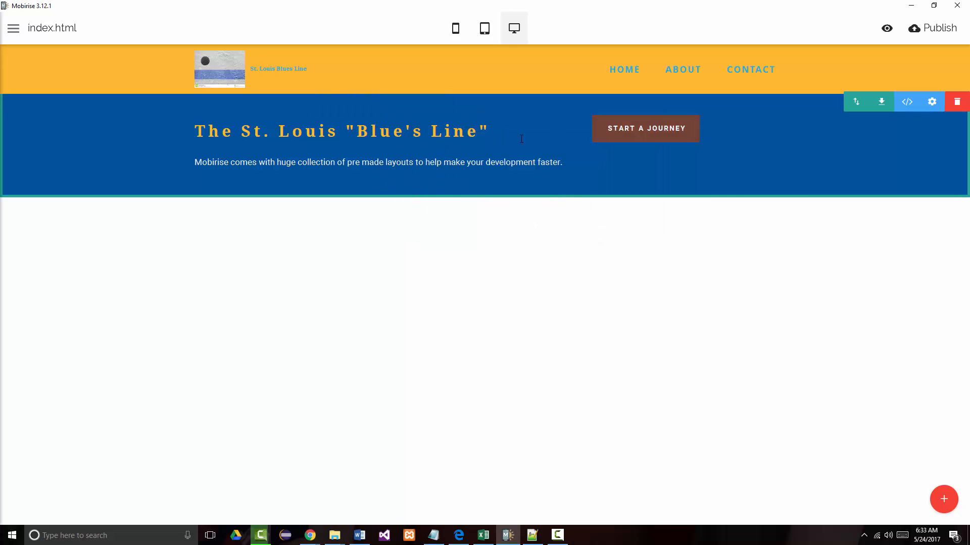
# Turn off the display of buttons in the info block's parameters
pyautogui.click(931, 103)
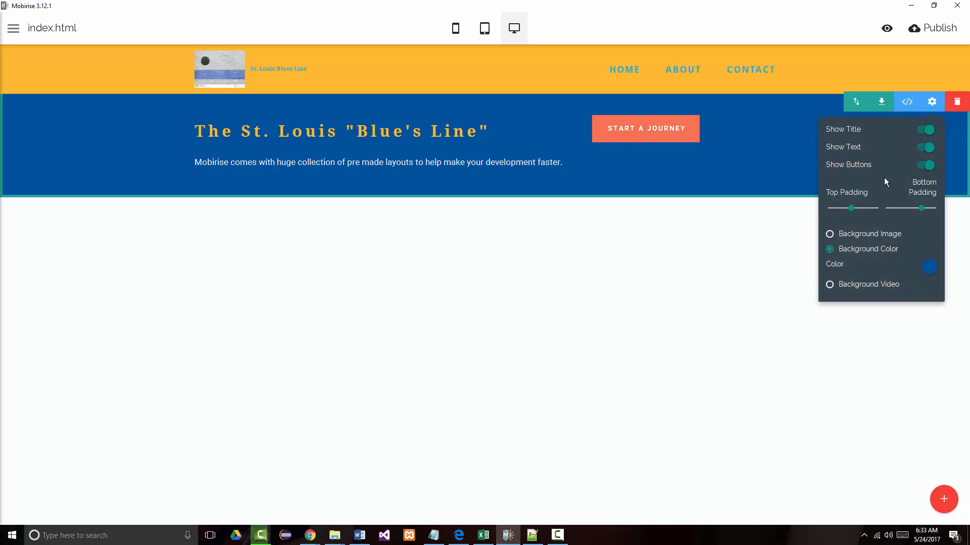
pyautogui.click(924, 165)
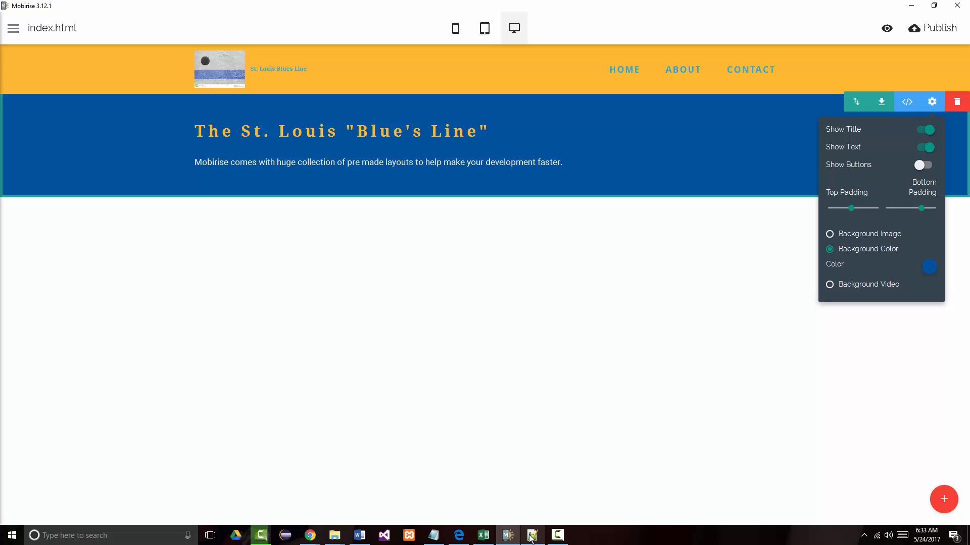
# Replace the info block's text with the two welcome paragraphs copied from the sample site in Edge, separated by a blank line
pyautogui.click(311, 537)
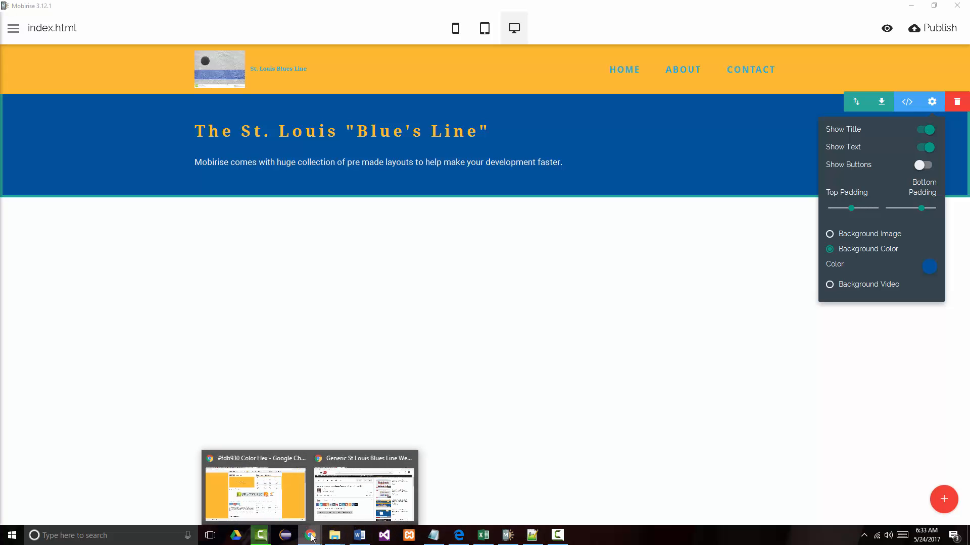
pyautogui.click(459, 535)
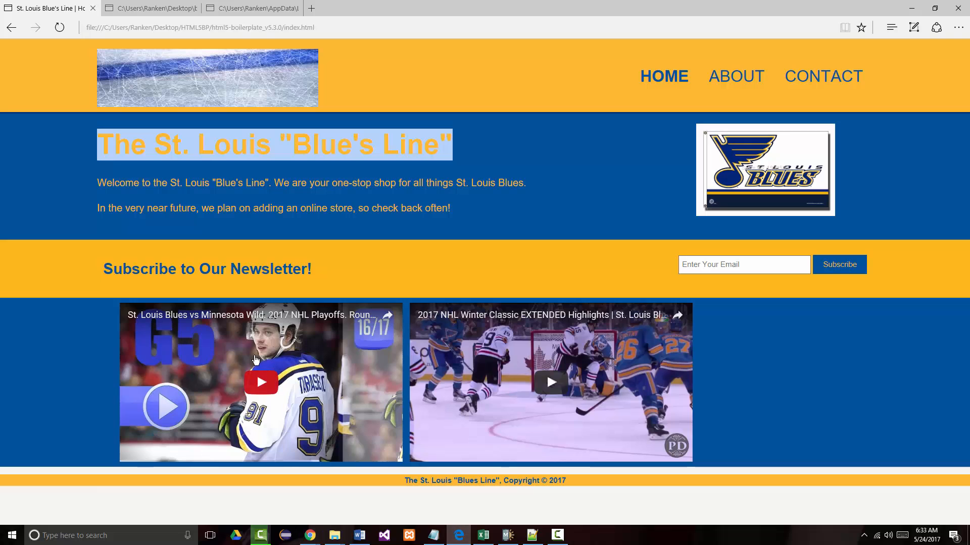
pyautogui.moveTo(99, 186); pyautogui.dragTo(450, 209)
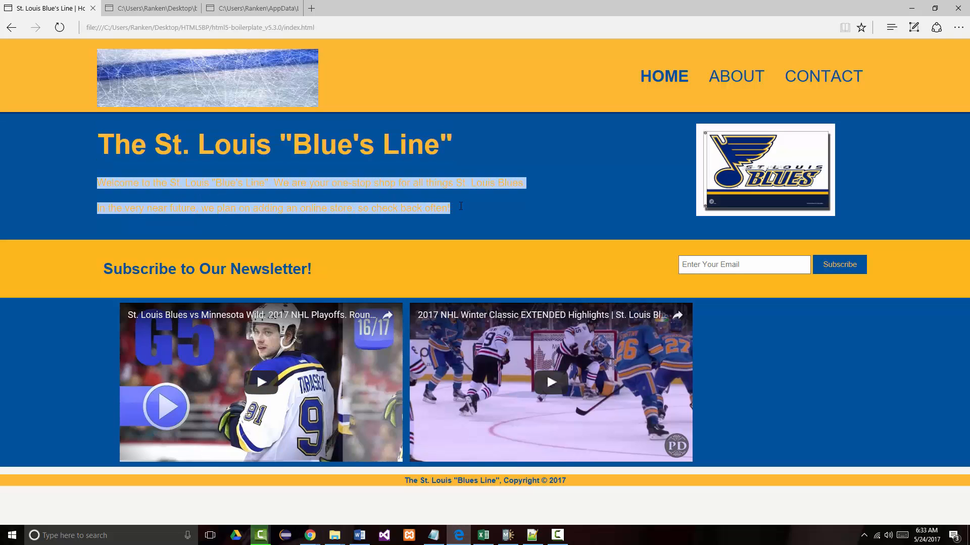
pyautogui.rightClick(281, 184)
pyautogui.click(305, 236)
pyautogui.click(507, 535)
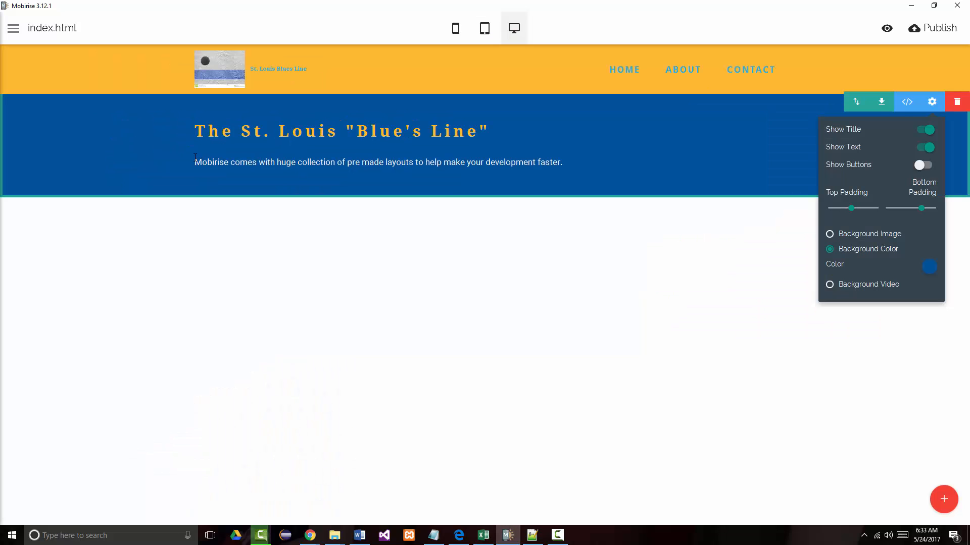
pyautogui.moveTo(195, 162); pyautogui.dragTo(569, 169)
pyautogui.hotkey('ctrl', 'v')
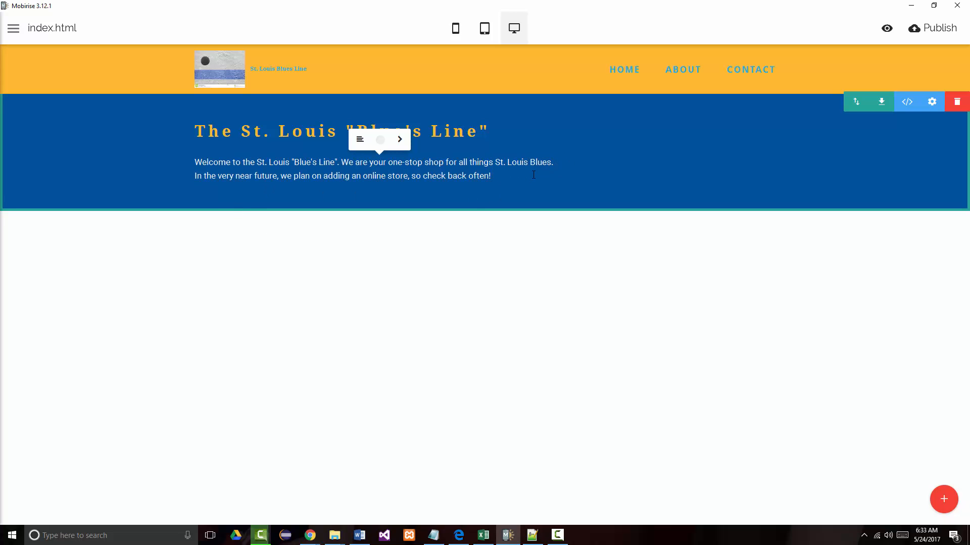
pyautogui.press('Return')
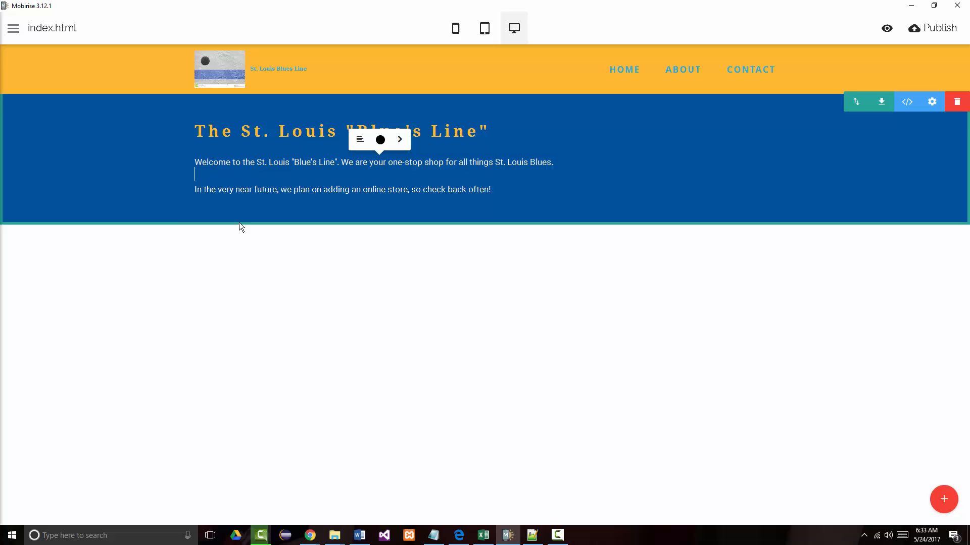
# Set the colour of the info block's welcome paragraphs to the saved #fdb930 swatch
pyautogui.click(193, 161)
pyautogui.click(280, 167)
pyautogui.click(380, 139)
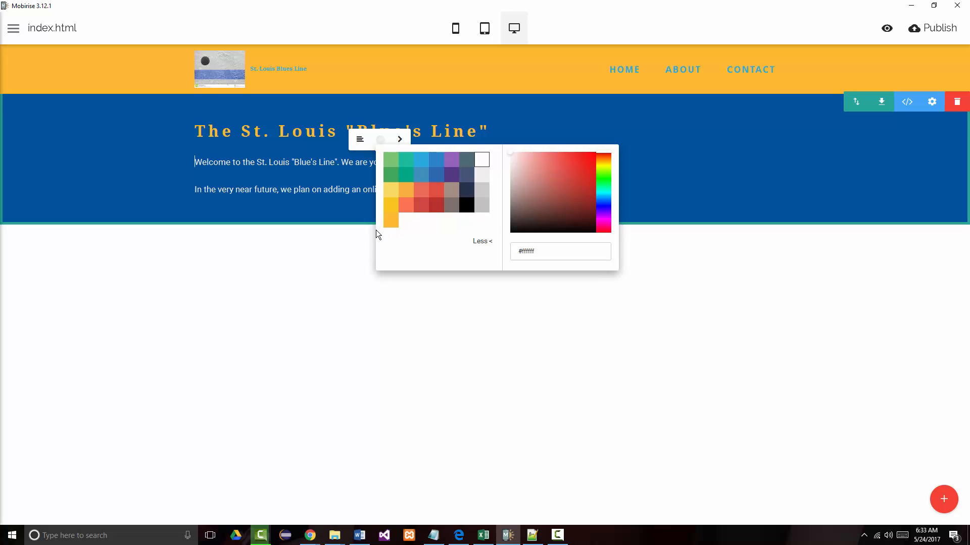
pyautogui.click(391, 221)
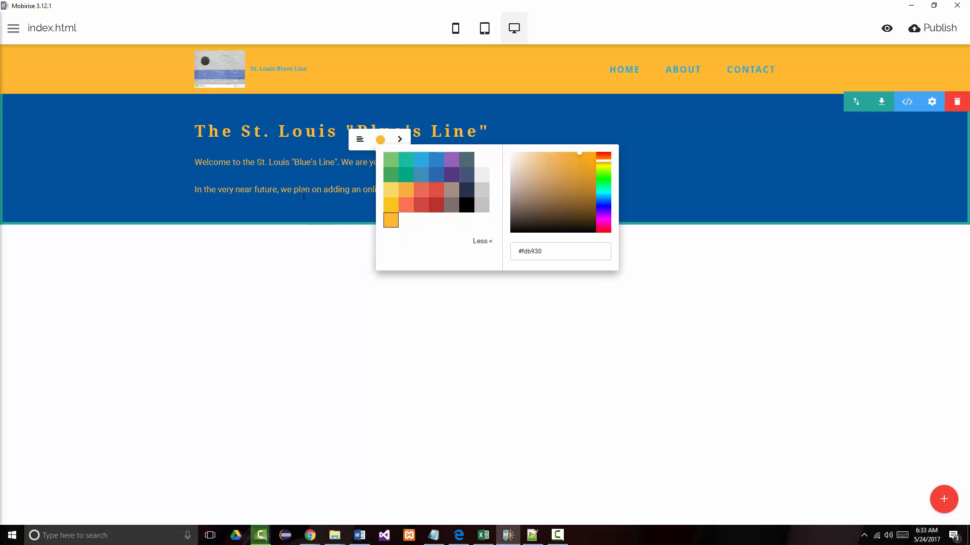
# Add the "Subscribe to our newsletter" form block below the info block
pyautogui.click(353, 189)
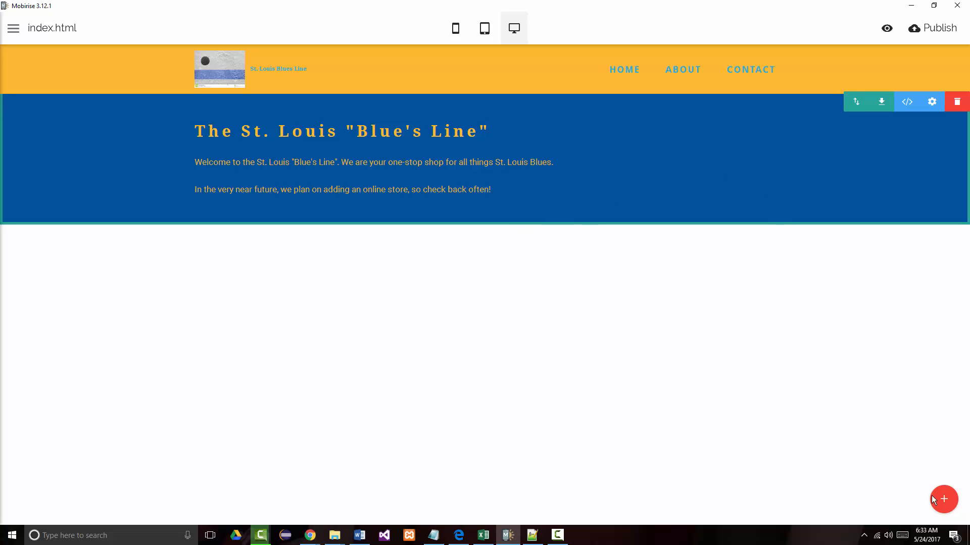
pyautogui.click(950, 505)
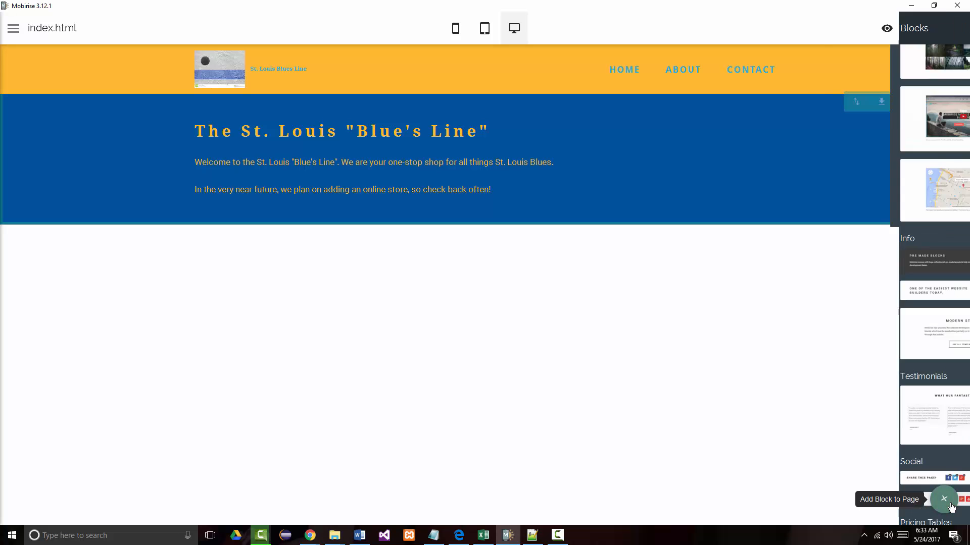
pyautogui.scroll(-3, 896, 394)
pyautogui.scroll(-7, 891, 405)
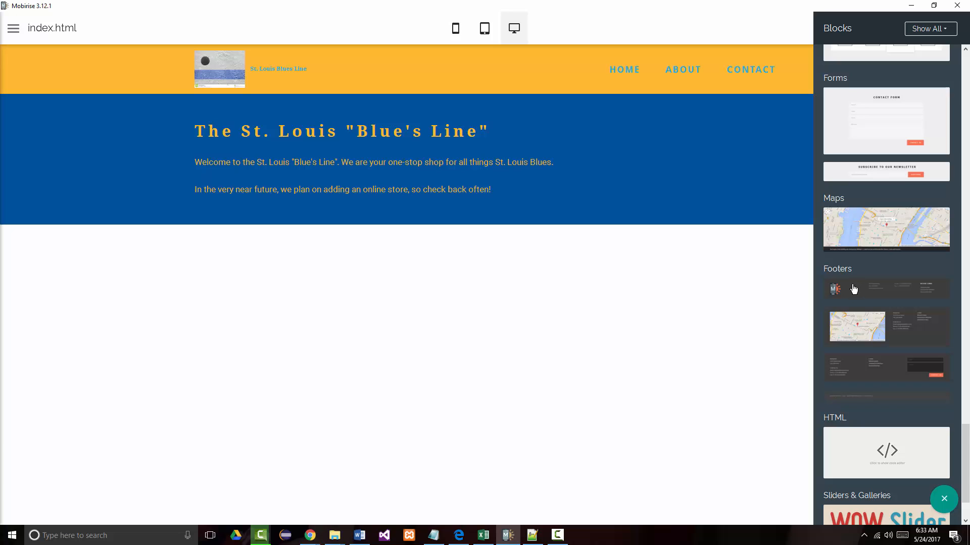
pyautogui.scroll(2, 850, 288)
pyautogui.moveTo(872, 253); pyautogui.dragTo(424, 238)
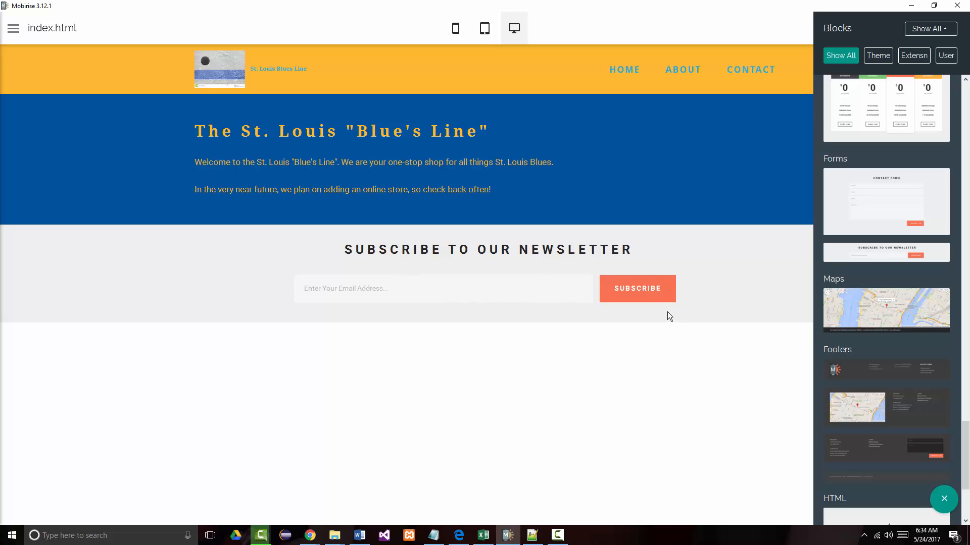
pyautogui.click(723, 264)
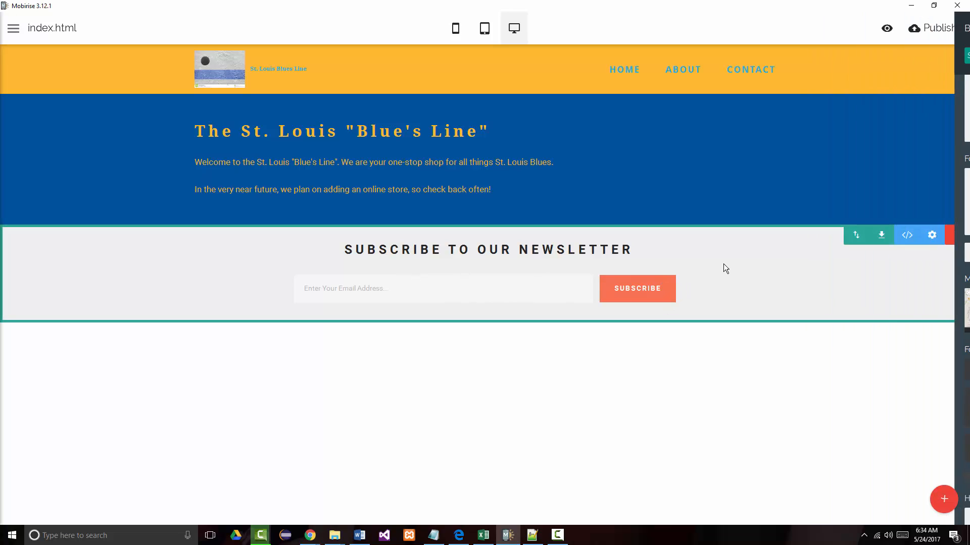
# Open the newsletter block's background colour setting with the full colour picker and clear its hex value
pyautogui.click(932, 236)
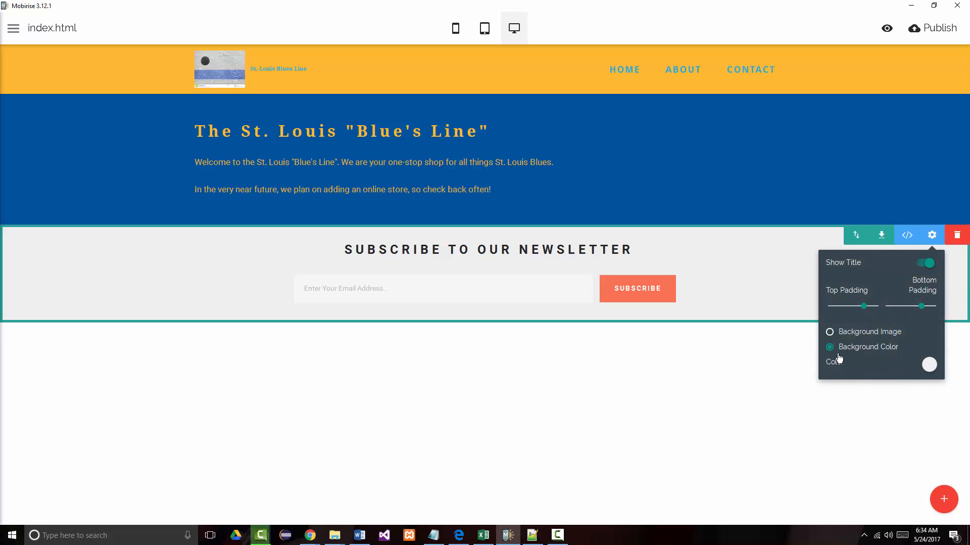
pyautogui.click(931, 368)
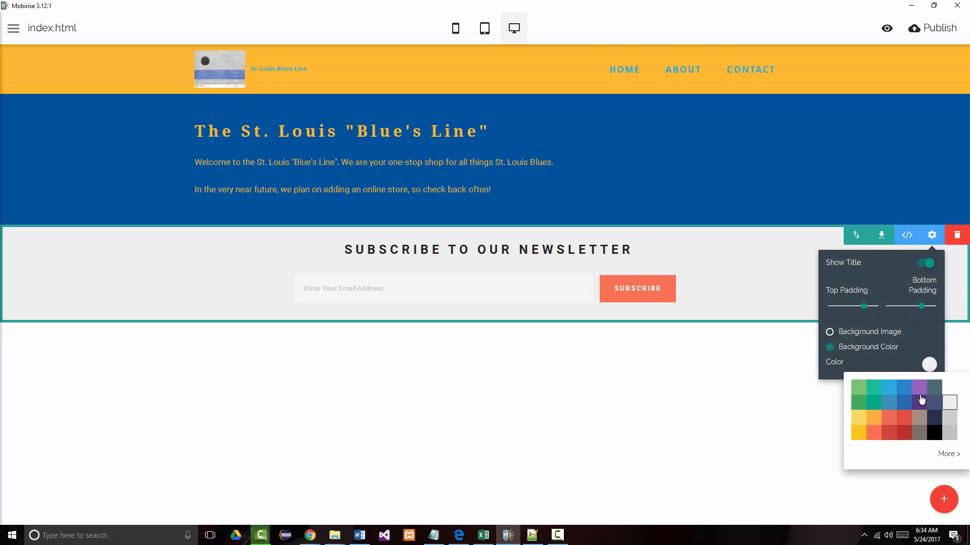
pyautogui.click(947, 455)
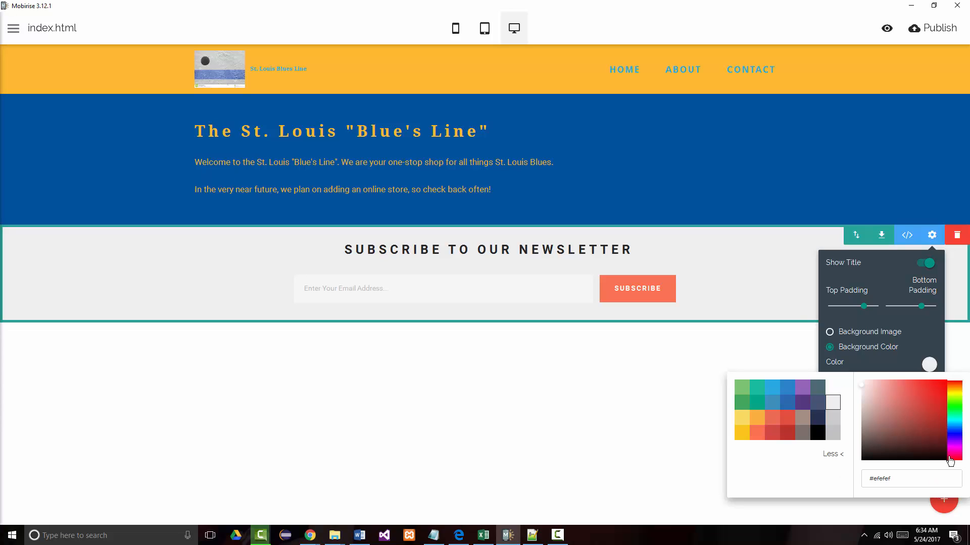
pyautogui.moveTo(908, 478); pyautogui.dragTo(853, 479)
pyautogui.hotkey('ctrl', 'v')
pyautogui.press('BackSpace')
pyautogui.press('BackSpace')
pyautogui.press('BackSpace')
pyautogui.press('BackSpace')
pyautogui.press('BackSpace')
pyautogui.press('BackSpace')
pyautogui.press('BackSpace')
pyautogui.press('BackSpace')
pyautogui.press('BackSpace')
pyautogui.press('BackSpace')
pyautogui.press('BackSpace')
pyautogui.press('BackSpace')
pyautogui.press('BackSpace')
pyautogui.press('BackSpace')
pyautogui.press('BackSpace')
pyautogui.press('BackSpace')
pyautogui.press('BackSpace')
pyautogui.press('BackSpace')
pyautogui.press('BackSpace')
pyautogui.press('BackSpace')
pyautogui.press('BackSpace')
pyautogui.press('BackSpace')
pyautogui.press('BackSpace')
pyautogui.press('BackSpace')
pyautogui.press('BackSpace')
pyautogui.press('BackSpace')
pyautogui.press('BackSpace')
pyautogui.press('BackSpace')
pyautogui.press('BackSpace')
pyautogui.press('BackSpace')
pyautogui.press('BackSpace')
pyautogui.press('BackSpace')
pyautogui.press('BackSpace')
pyautogui.press('BackSpace')
pyautogui.press('BackSpace')
pyautogui.press('BackSpace')
pyautogui.press('BackSpace')
pyautogui.press('BackSpace')
pyautogui.press('BackSpace')
pyautogui.press('BackSpace')
pyautogui.press('BackSpace')
pyautogui.press('BackSpace')
pyautogui.press('BackSpace')
pyautogui.press('BackSpace')
pyautogui.press('BackSpace')
pyautogui.press('BackSpace')
pyautogui.press('BackSpace')
pyautogui.press('BackSpace')
pyautogui.press('BackSpace')
pyautogui.press('BackSpace')
pyautogui.press('BackSpace')
pyautogui.press('BackSpace')
pyautogui.press('BackSpace')
pyautogui.press('BackSpace')
pyautogui.press('BackSpace')
pyautogui.press('BackSpace')
pyautogui.press('BackSpace')
pyautogui.press('BackSpace')
pyautogui.press('BackSpace')
pyautogui.press('BackSpace')
pyautogui.press('BackSpace')
pyautogui.press('BackSpace')
pyautogui.press('BackSpace')
pyautogui.press('BackSpace')
pyautogui.press('BackSpace')
pyautogui.press('BackSpace')
pyautogui.press('BackSpace')
pyautogui.press('BackSpace')
pyautogui.press('BackSpace')
pyautogui.press('BackSpace')
pyautogui.press('BackSpace')
pyautogui.press('BackSpace')
pyautogui.press('BackSpace')
pyautogui.press('BackSpace')
pyautogui.press('BackSpace')
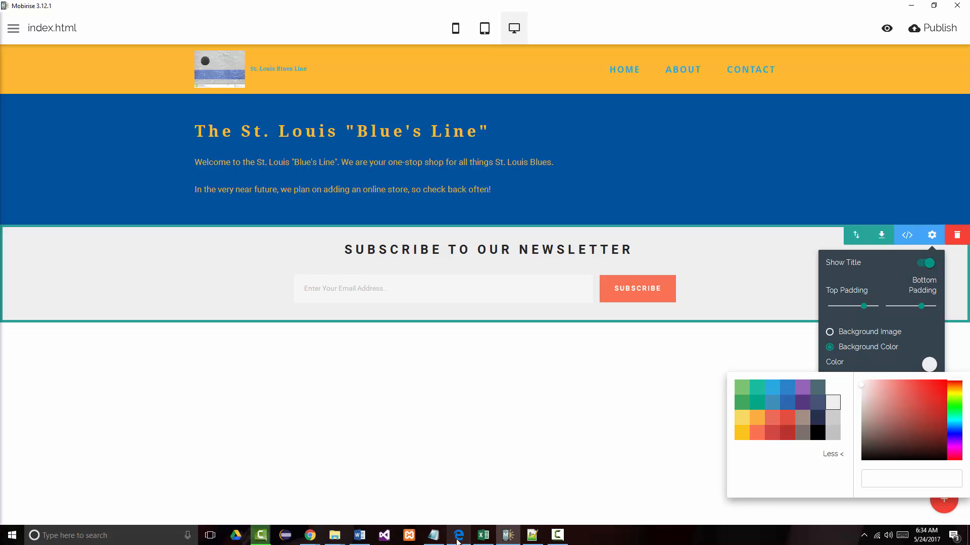
# Switch to Chrome and copy the hex code #00529c from its Color Hex page
pyautogui.click(311, 538)
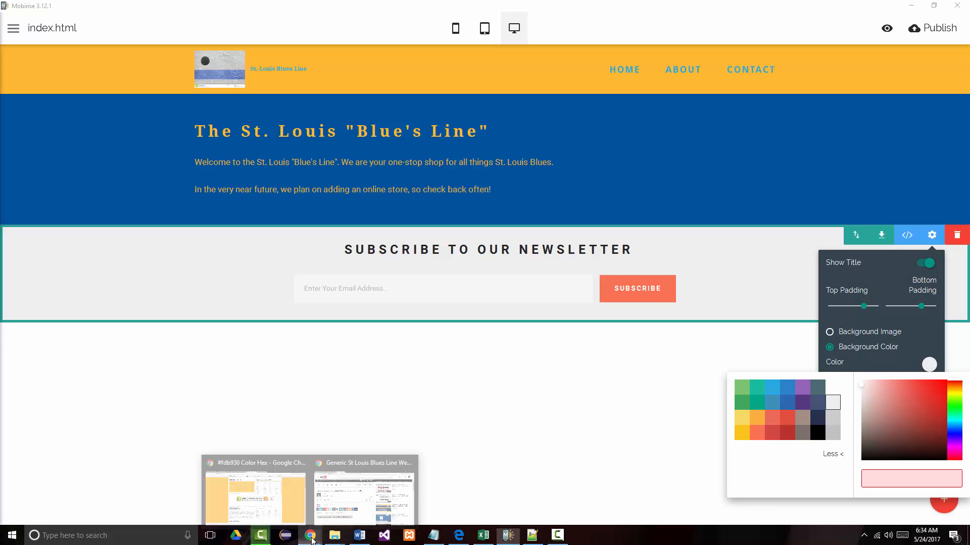
pyautogui.click(255, 492)
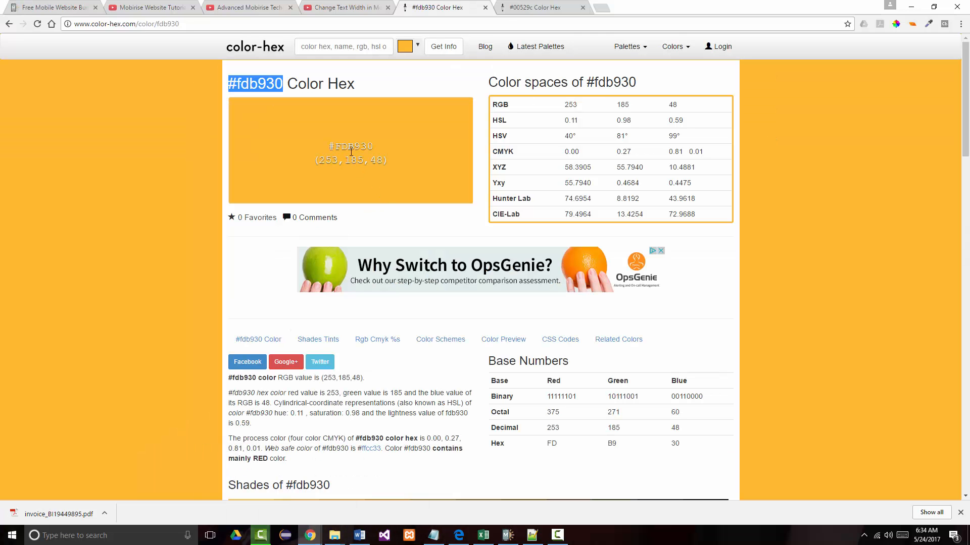
pyautogui.click(520, 8)
pyautogui.rightClick(247, 84)
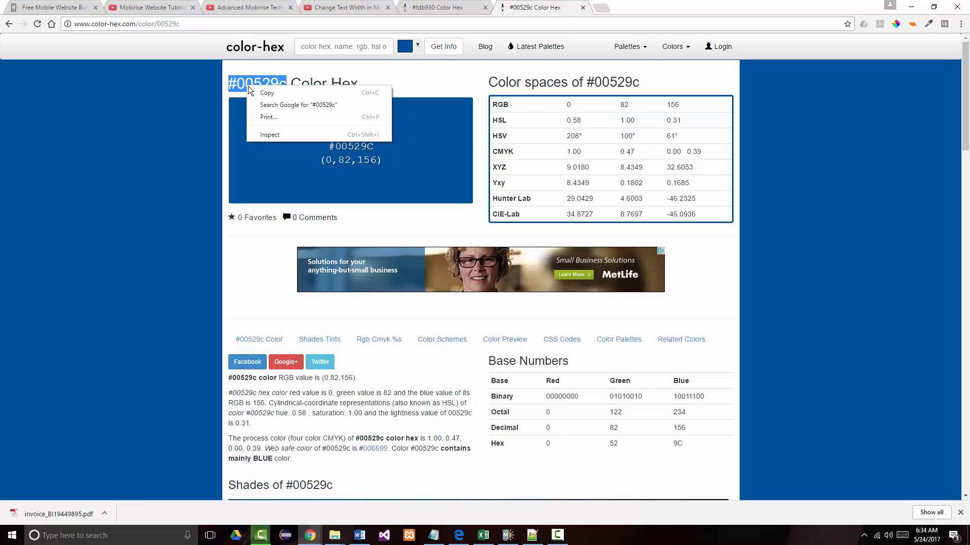
pyautogui.click(259, 93)
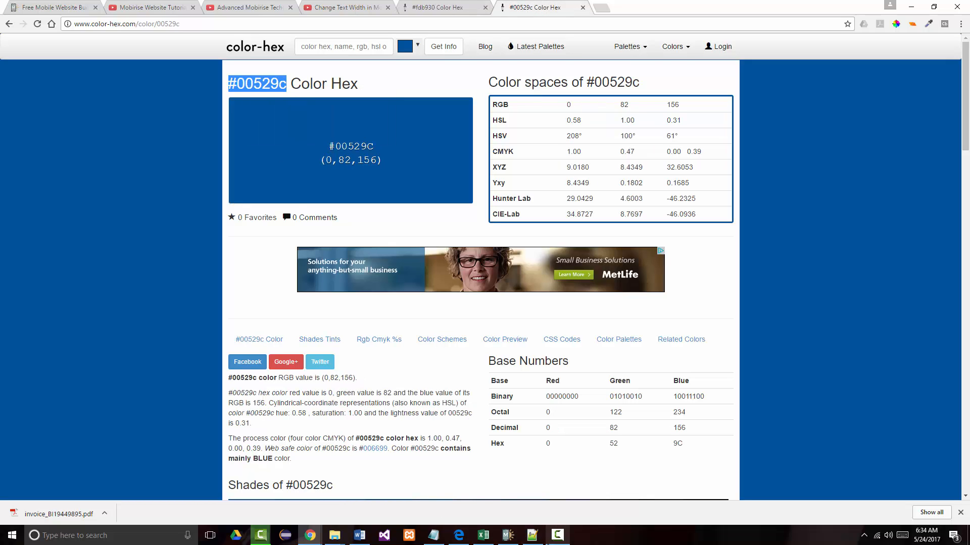
# Switch back to Mobirise and set the newsletter block's background colour to #00529c
pyautogui.click(508, 535)
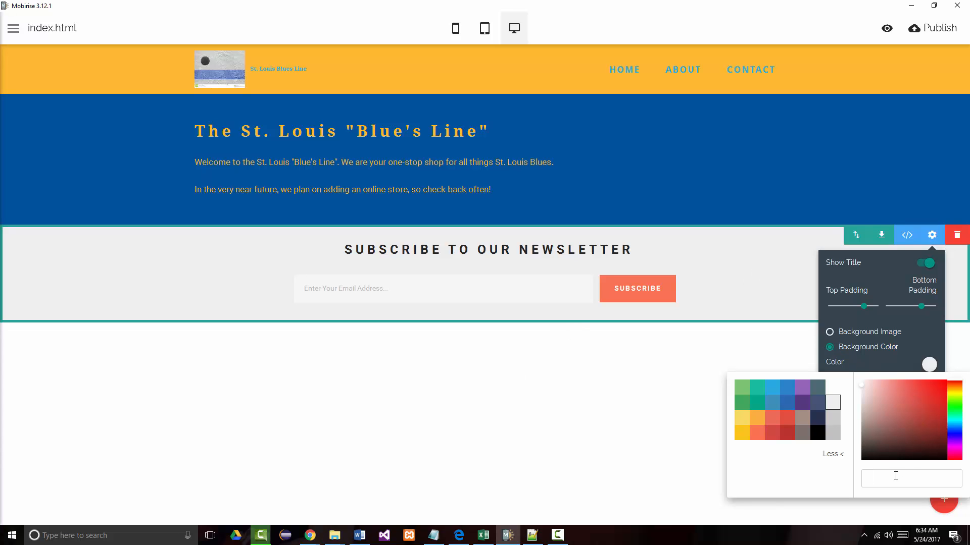
pyautogui.hotkey('ctrl', 'v')
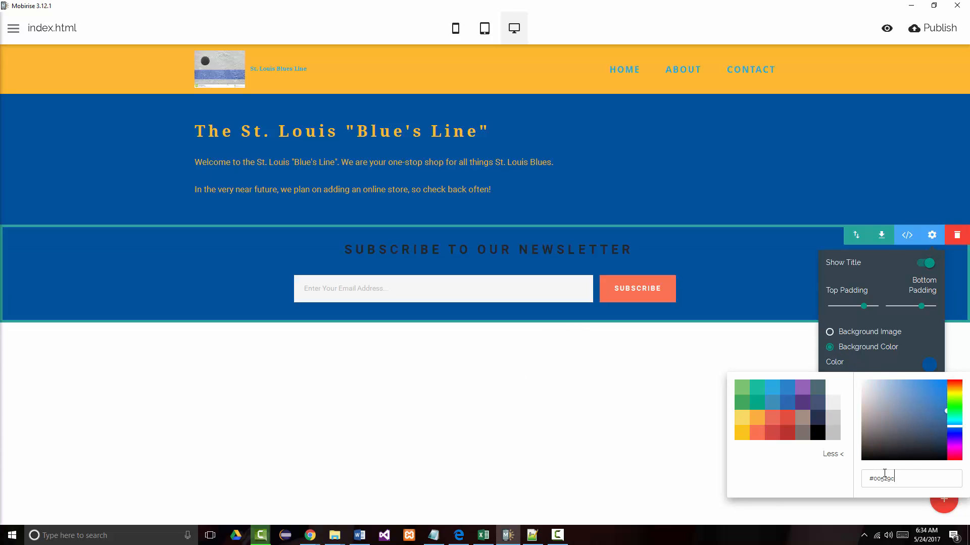
pyautogui.click(740, 278)
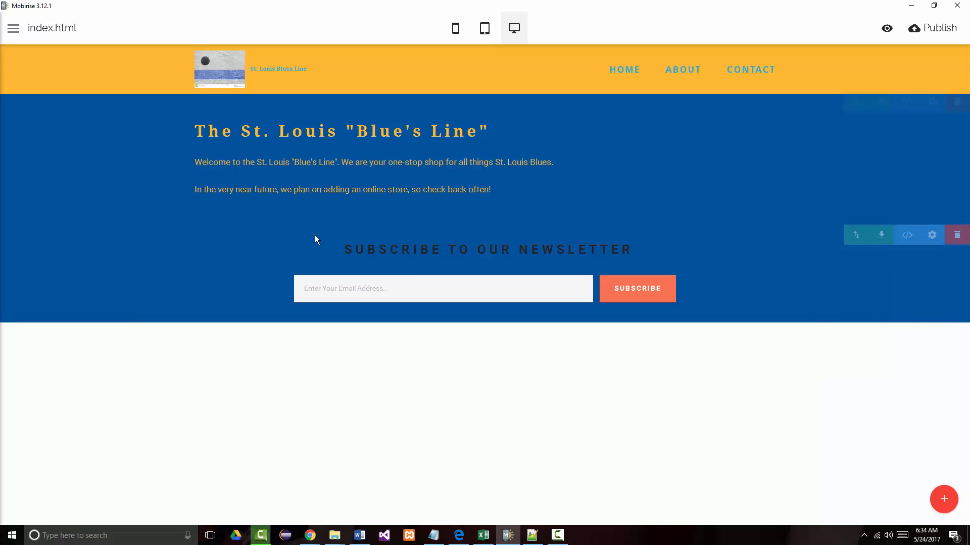
# Switch to the sample site in Edge and examine how its newsletter section is styled
pyautogui.click(337, 250)
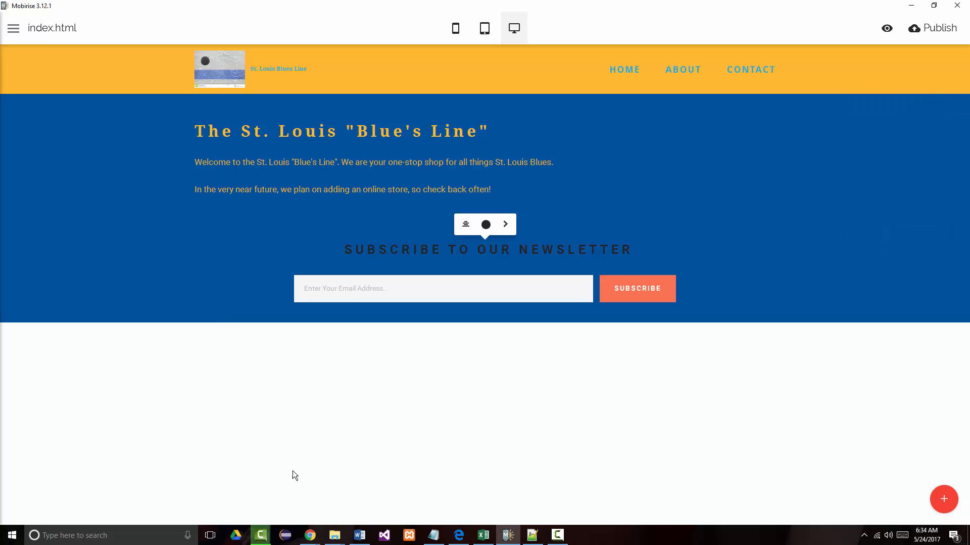
pyautogui.click(310, 535)
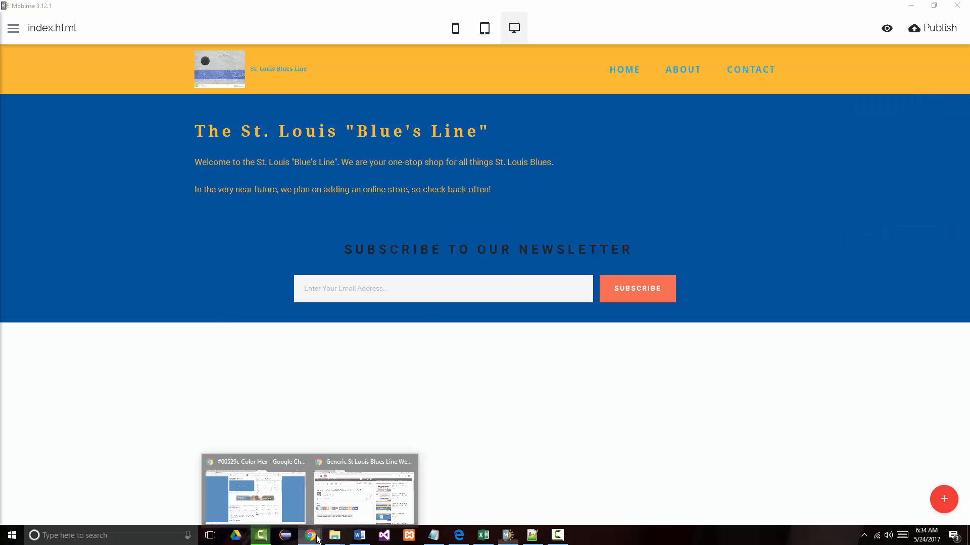
pyautogui.click(299, 512)
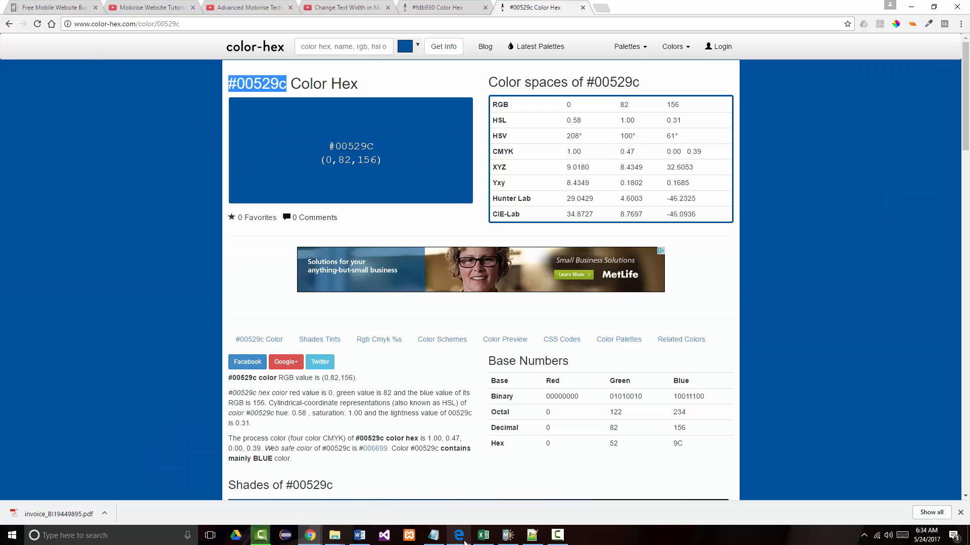
pyautogui.click(406, 495)
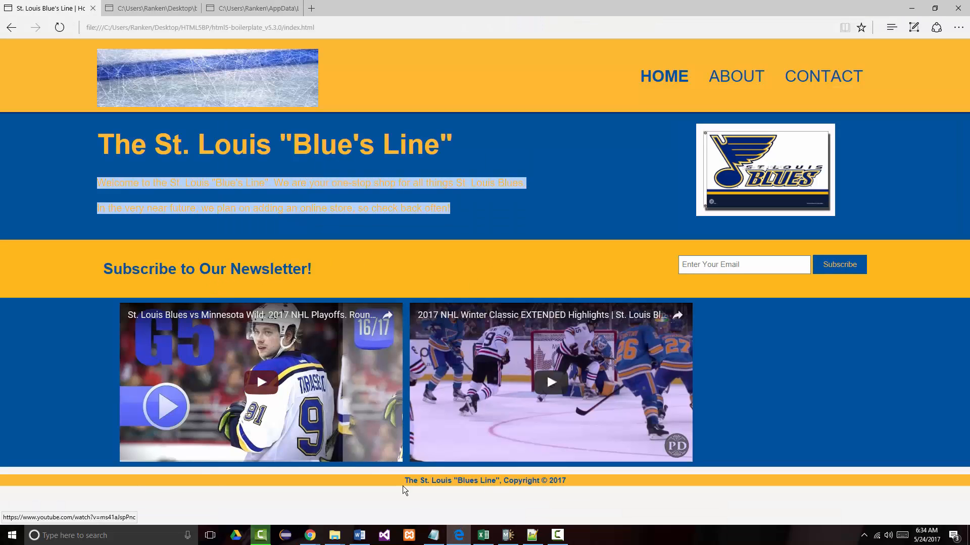
# Switch back to Mobirise and set the newsletter title's text colour to the saved #fdb930 swatch
pyautogui.click(508, 535)
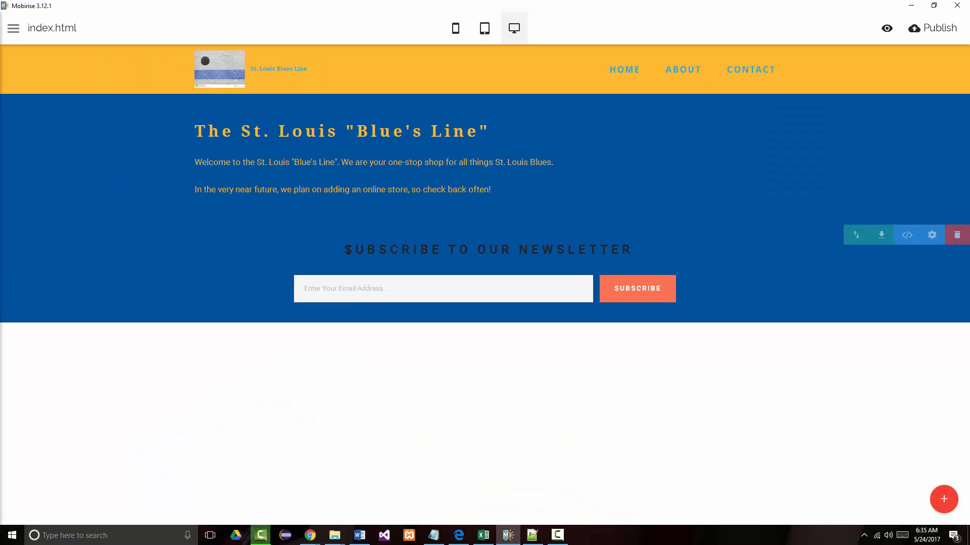
pyautogui.moveTo(345, 249); pyautogui.dragTo(636, 246)
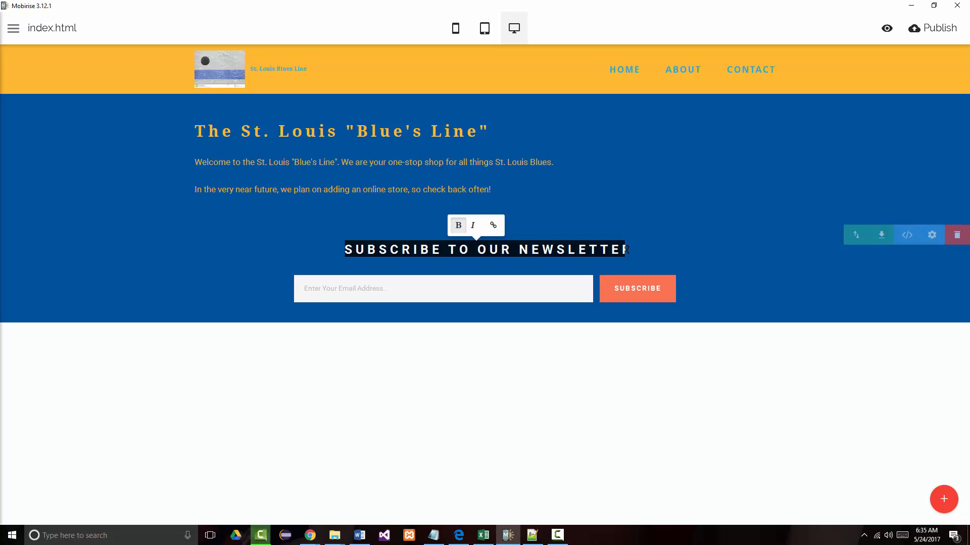
pyautogui.click(477, 249)
pyautogui.click(498, 227)
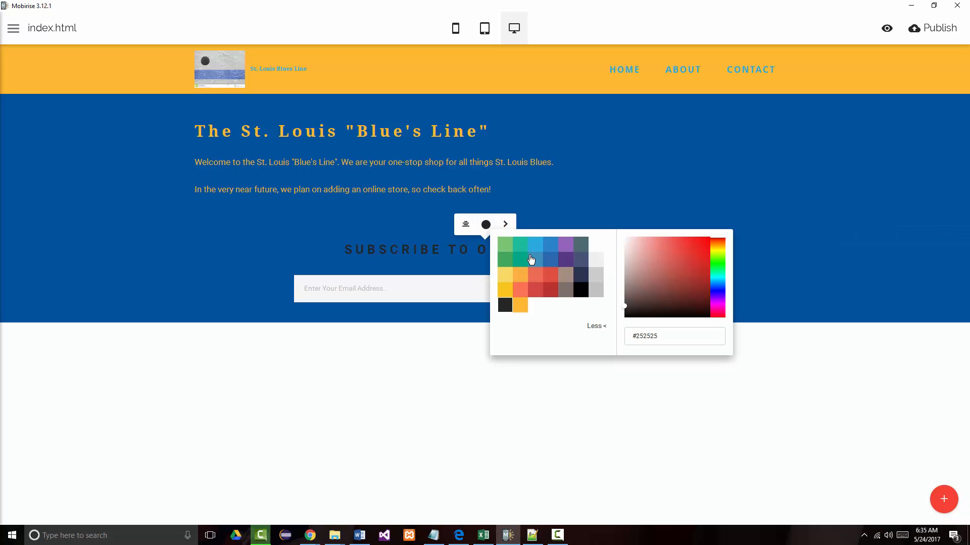
pyautogui.click(526, 304)
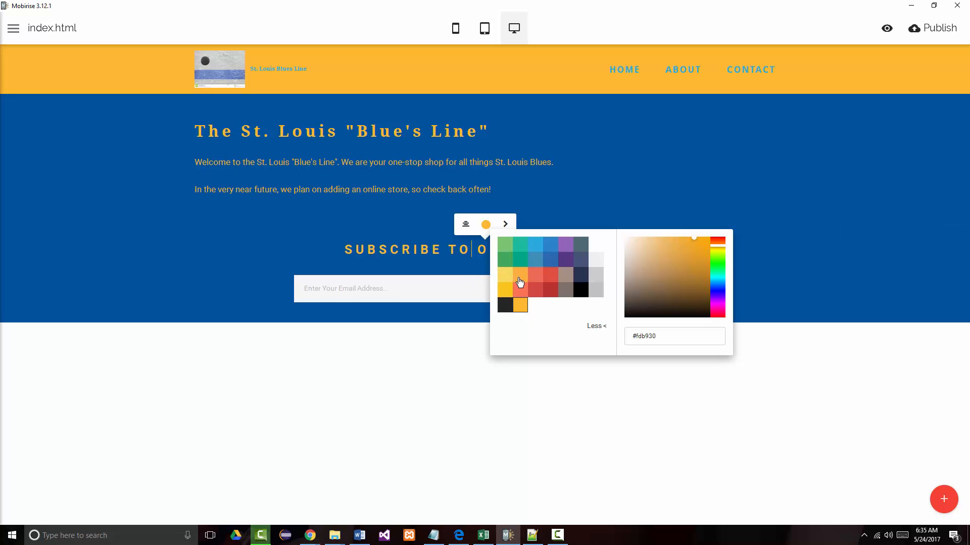
# Change the newsletter title's font to Droid Serif
pyautogui.click(443, 249)
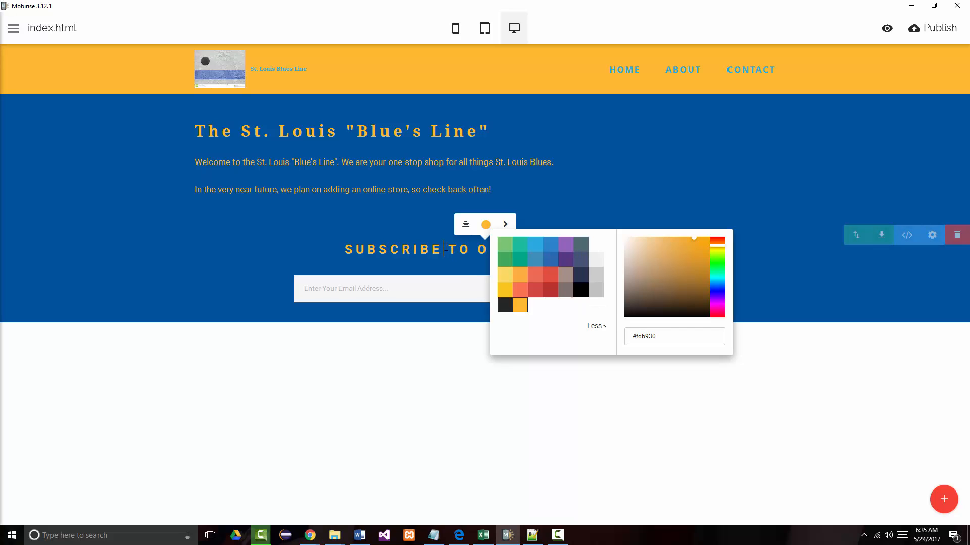
pyautogui.click(506, 225)
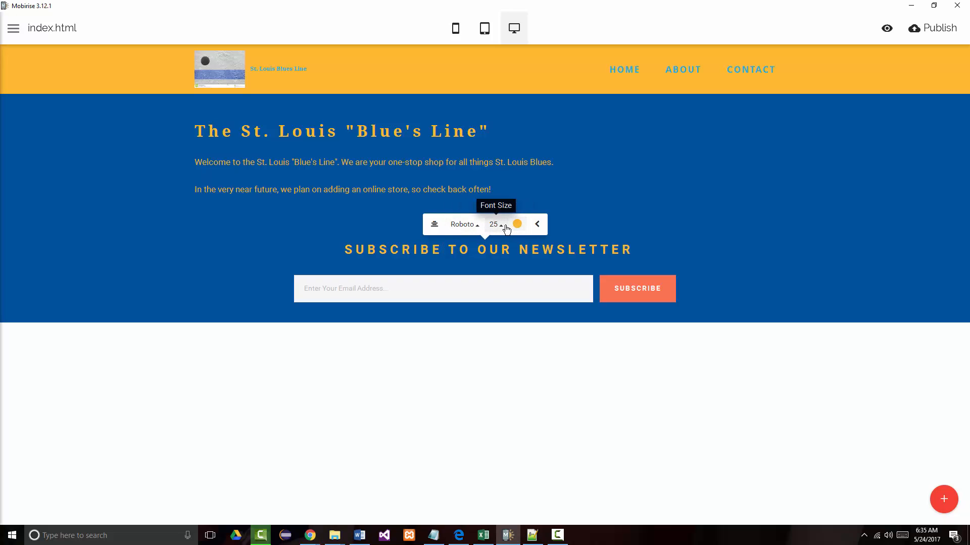
pyautogui.click(477, 229)
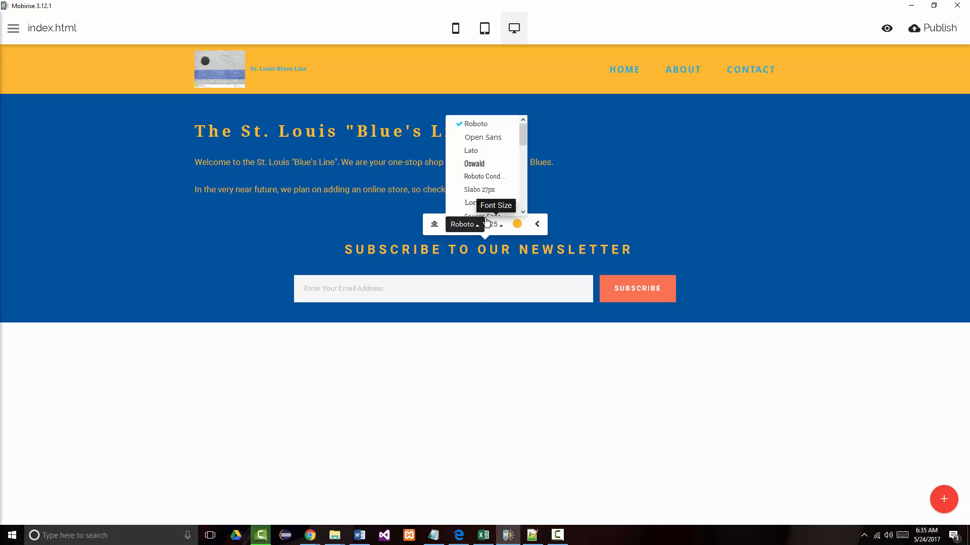
pyautogui.scroll(-3, 489, 201)
pyautogui.scroll(-2, 488, 201)
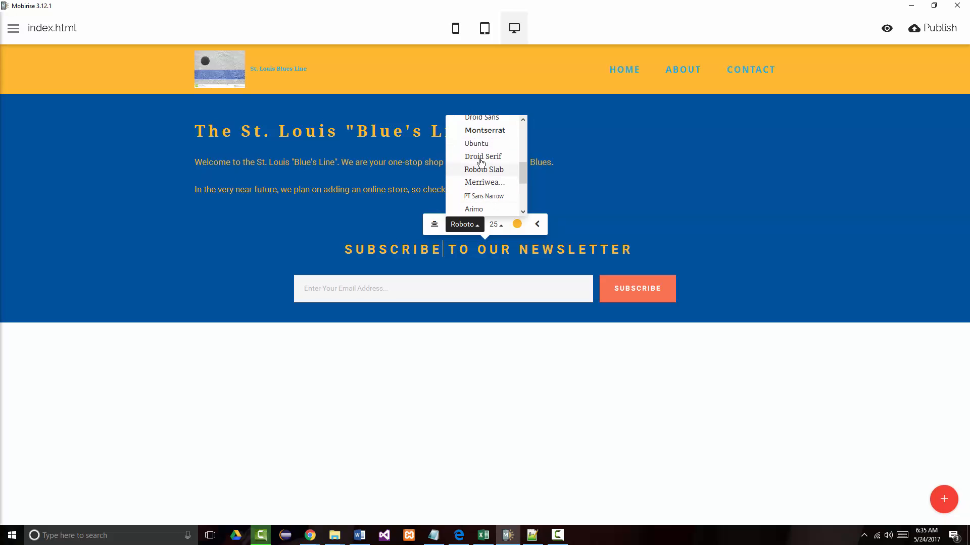
pyautogui.click(480, 158)
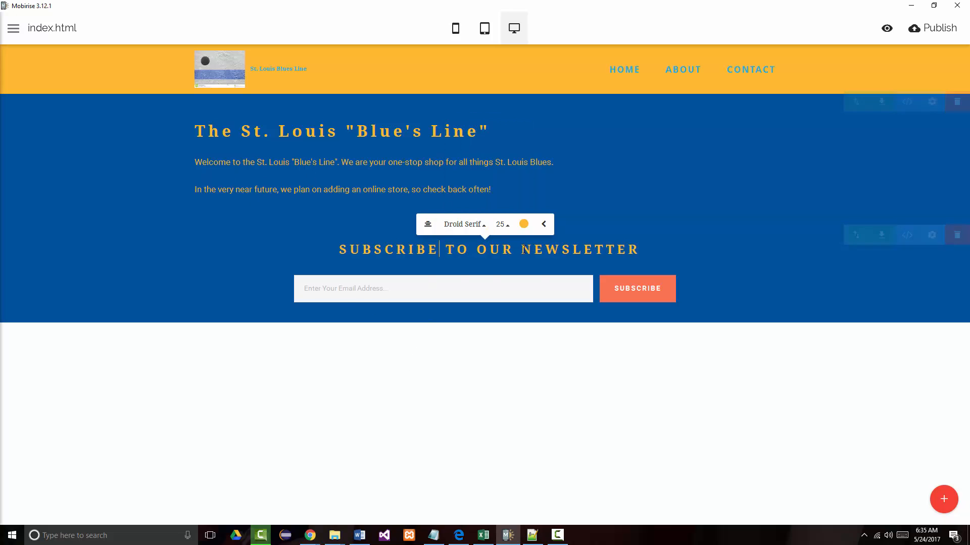
pyautogui.click(508, 404)
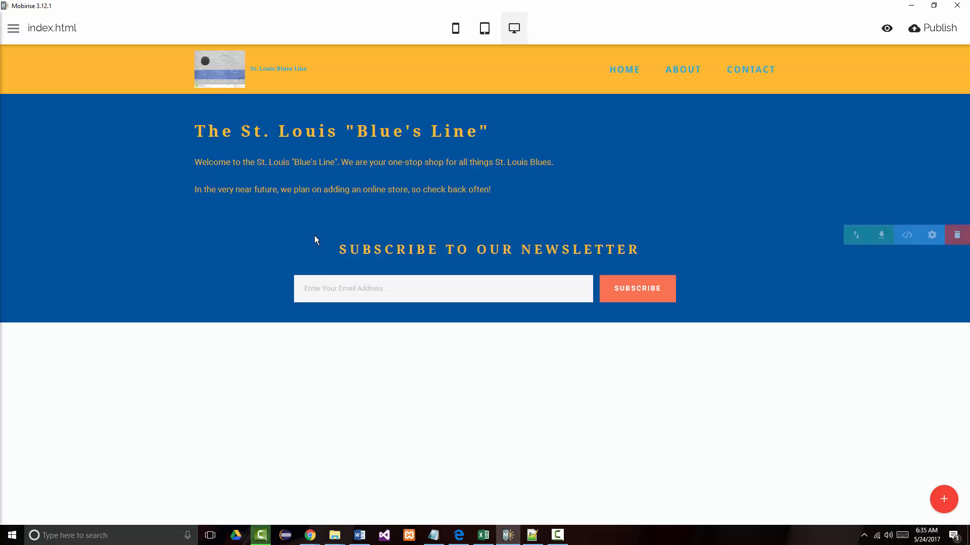
pyautogui.moveTo(347, 244); pyautogui.dragTo(639, 250)
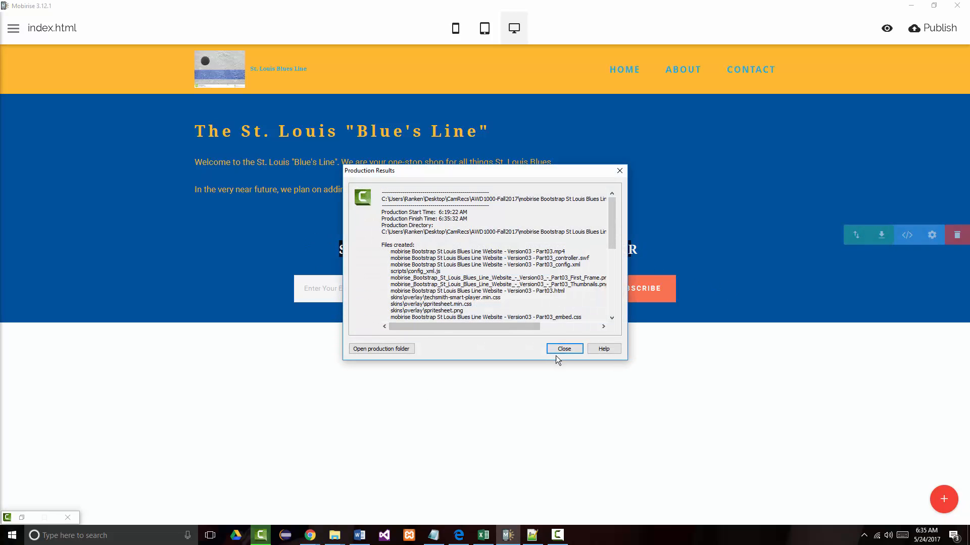
# Dismiss the Production Results dialog and delete the recording clip from the timeline in Camtasia Studio
pyautogui.click(559, 348)
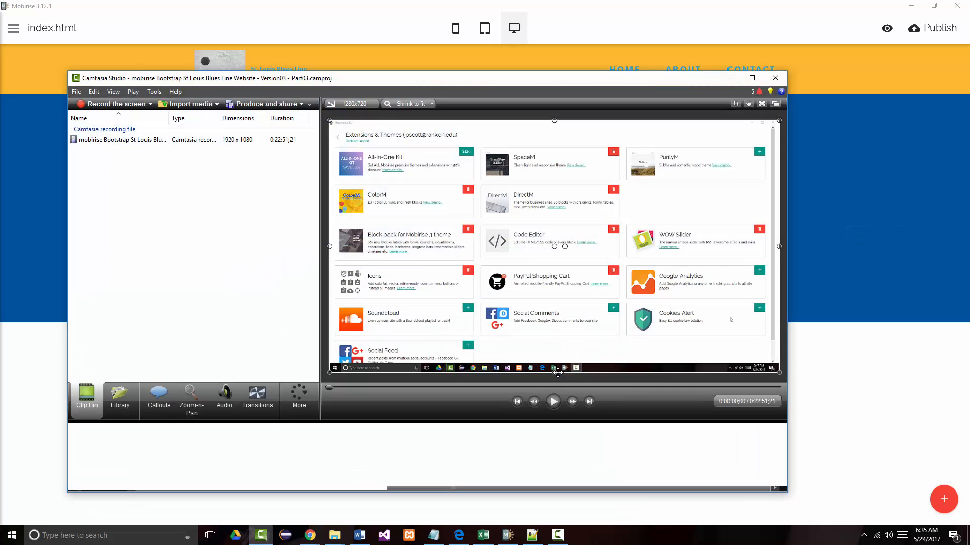
pyautogui.click(499, 421)
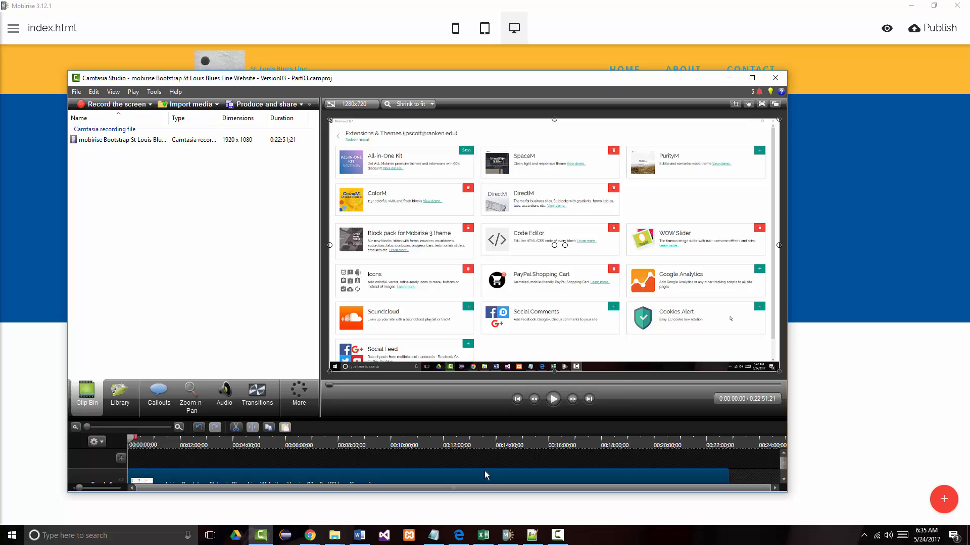
pyautogui.rightClick(486, 473)
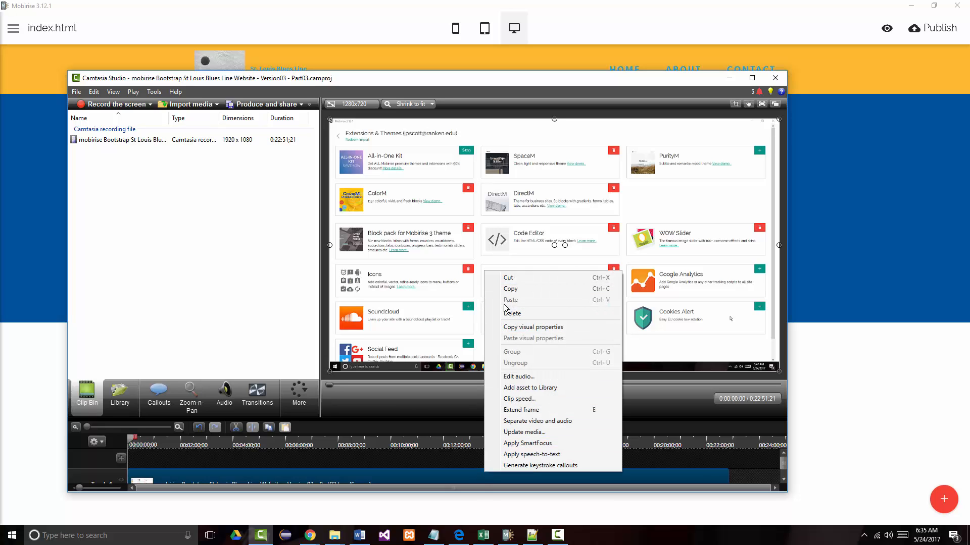
pyautogui.click(511, 313)
# Remove the Camtasia recording file from the Clip Bin and minimize Camtasia Studio to return to Mobirise
pyautogui.click(93, 139)
pyautogui.rightClick(92, 139)
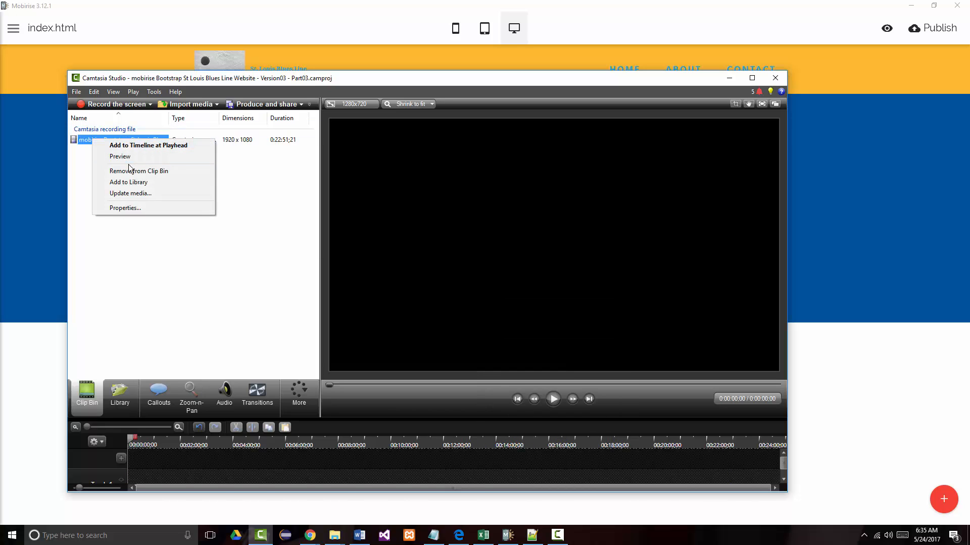
pyautogui.click(152, 171)
pyautogui.click(730, 78)
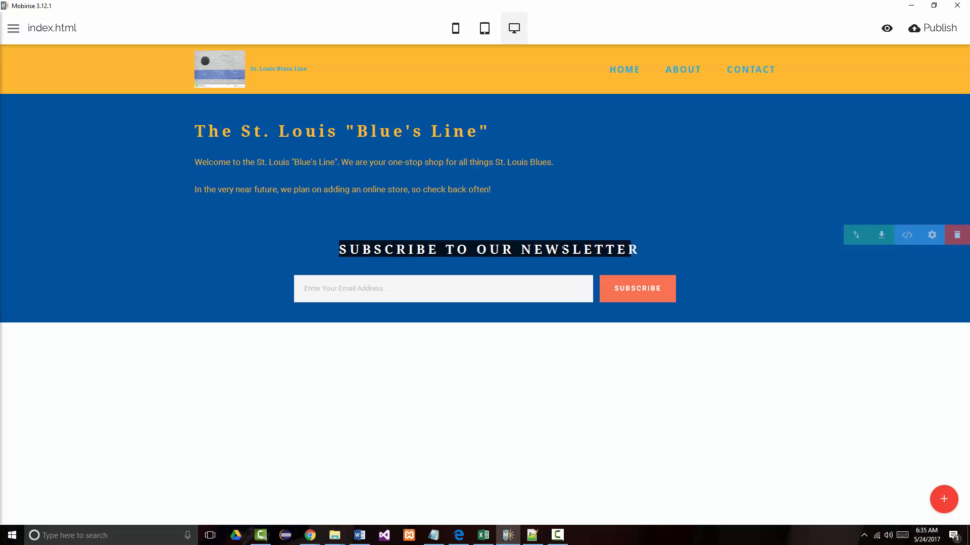
# Set the font size of the "Subscribe to our newsletter" title to 19
pyautogui.moveTo(564, 249); pyautogui.dragTo(243, 292)
pyautogui.moveTo(456, 225); pyautogui.dragTo(453, 306)
pyautogui.click(488, 259)
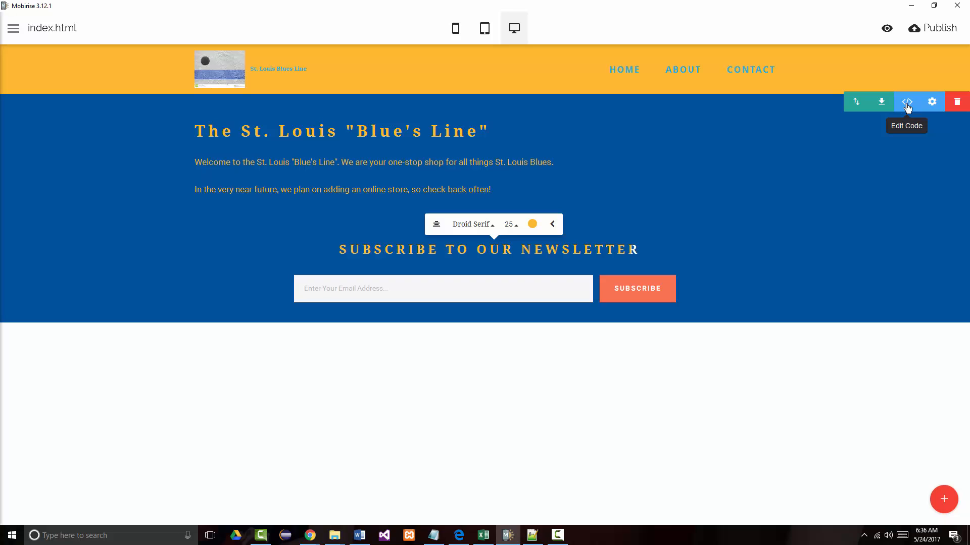
pyautogui.click(519, 233)
pyautogui.click(519, 245)
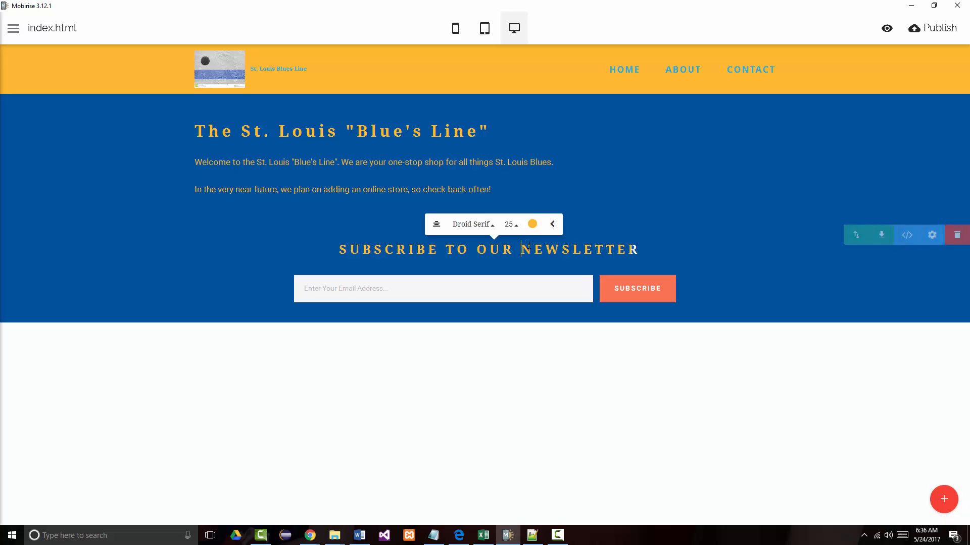
pyautogui.click(520, 228)
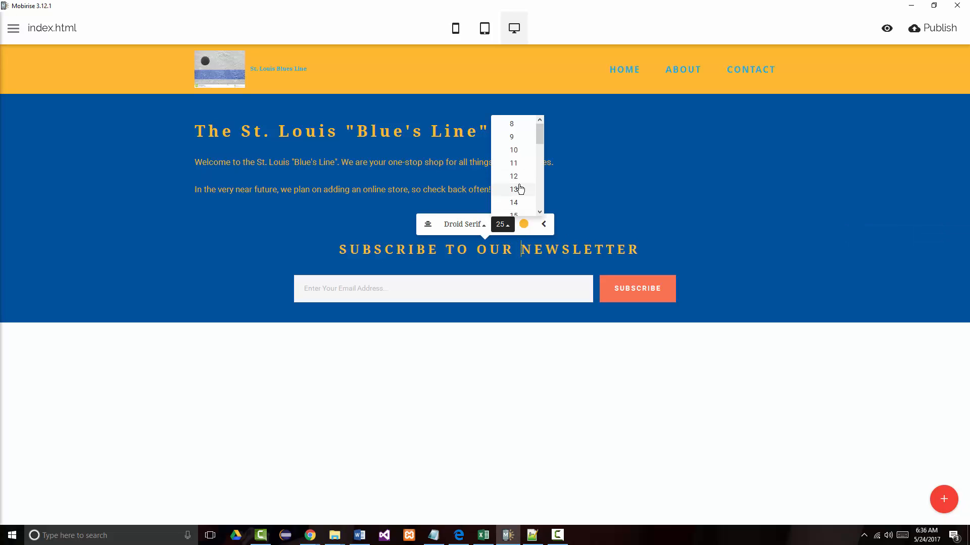
pyautogui.scroll(-2, 515, 191)
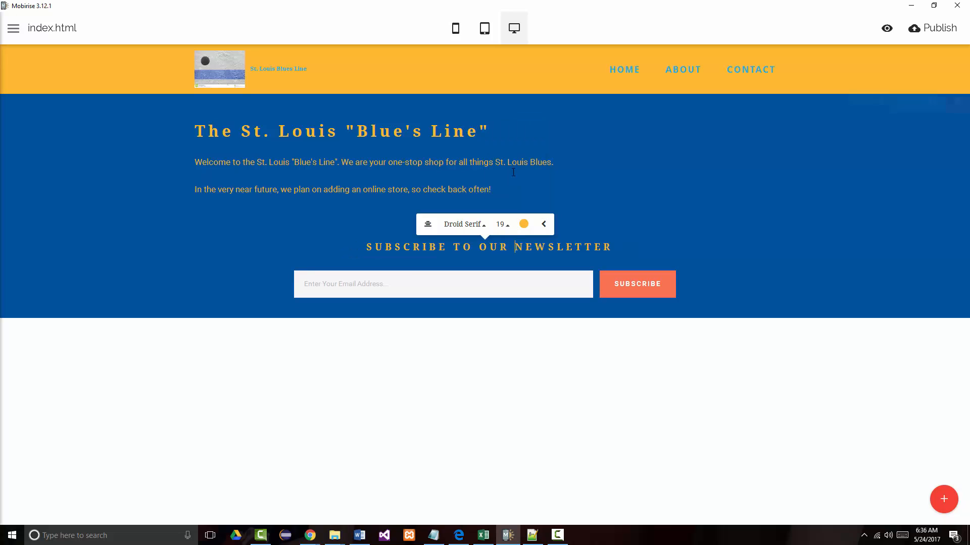
pyautogui.click(514, 170)
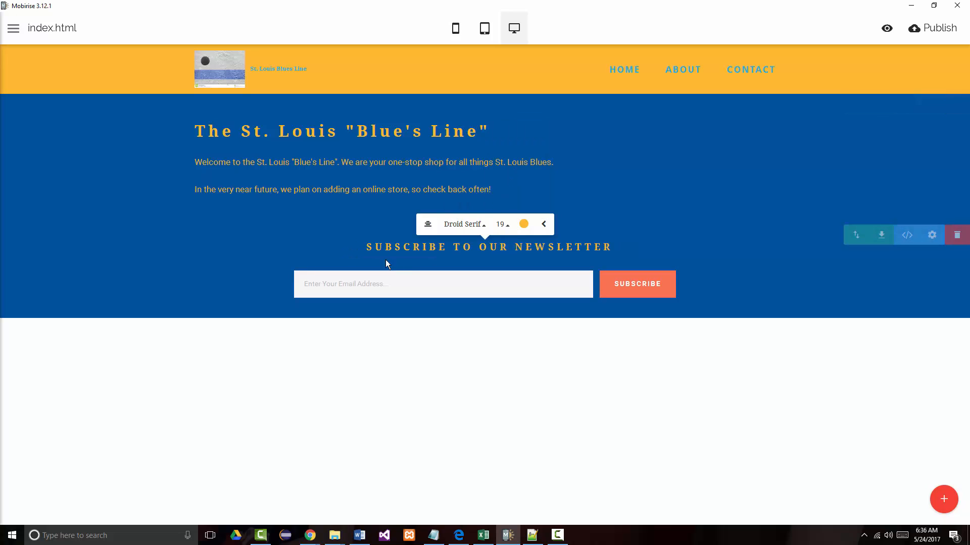
pyautogui.click(854, 241)
pyautogui.moveTo(548, 247); pyautogui.dragTo(384, 247)
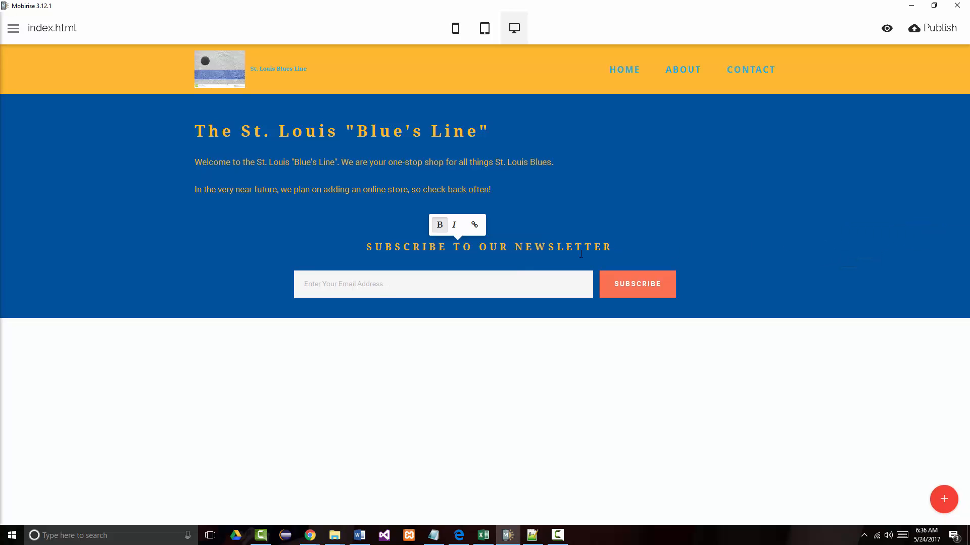
pyautogui.moveTo(565, 247); pyautogui.dragTo(422, 247)
pyautogui.moveTo(359, 242); pyautogui.dragTo(645, 248)
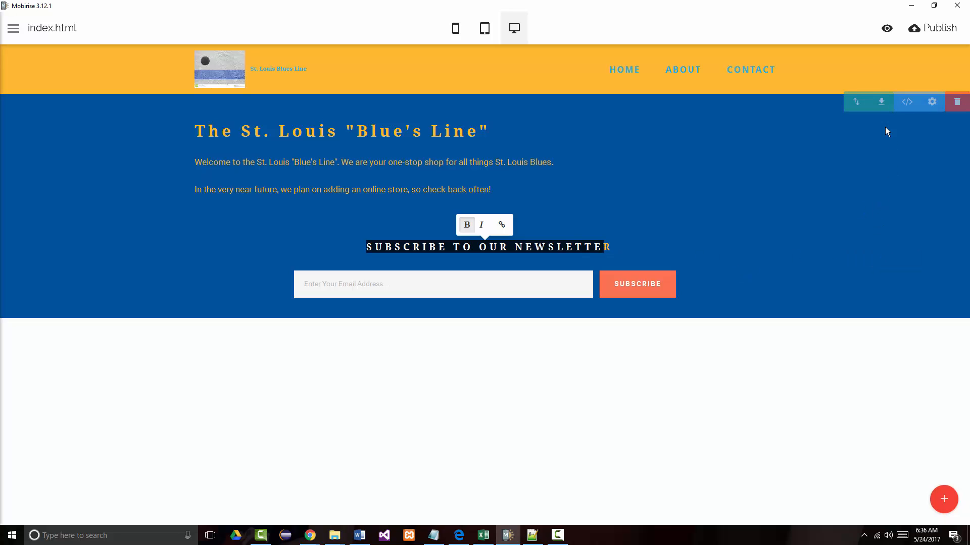
pyautogui.click(857, 102)
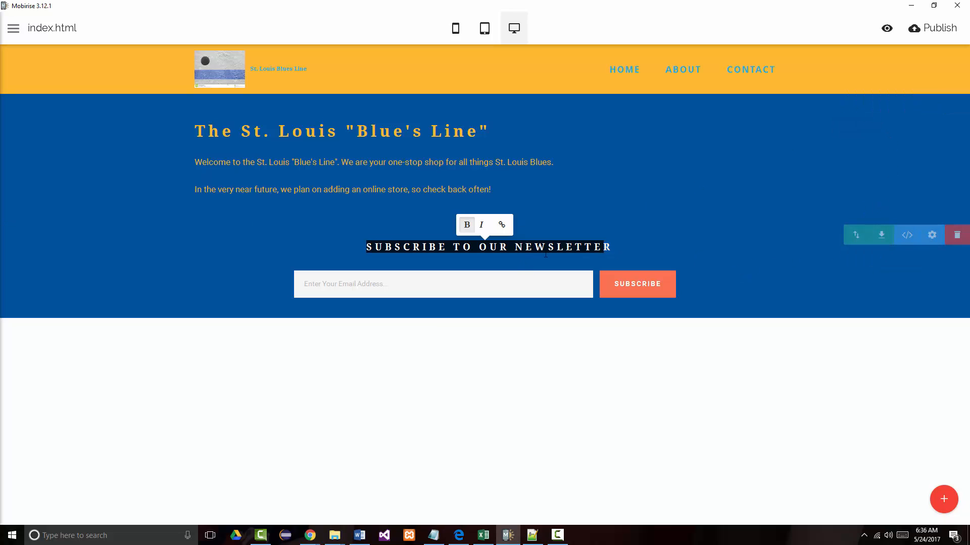
pyautogui.click(856, 237)
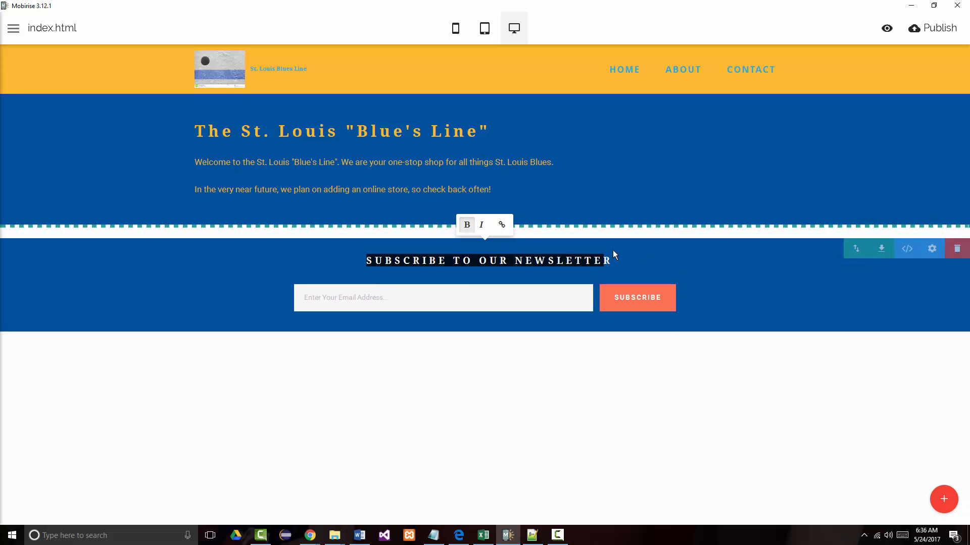
pyautogui.moveTo(628, 238)
pyautogui.mouseDown()
pyautogui.moveTo(635, 278)
pyautogui.moveTo(640, 239)
pyautogui.mouseUp()
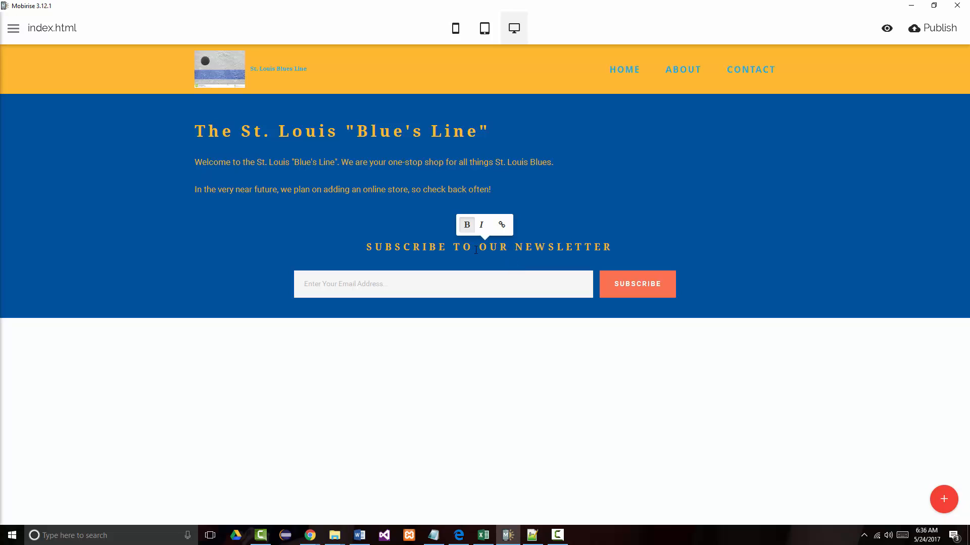
pyautogui.click(474, 248)
pyautogui.moveTo(367, 248); pyautogui.dragTo(604, 248)
pyautogui.moveTo(520, 247); pyautogui.dragTo(194, 293)
pyautogui.click(499, 266)
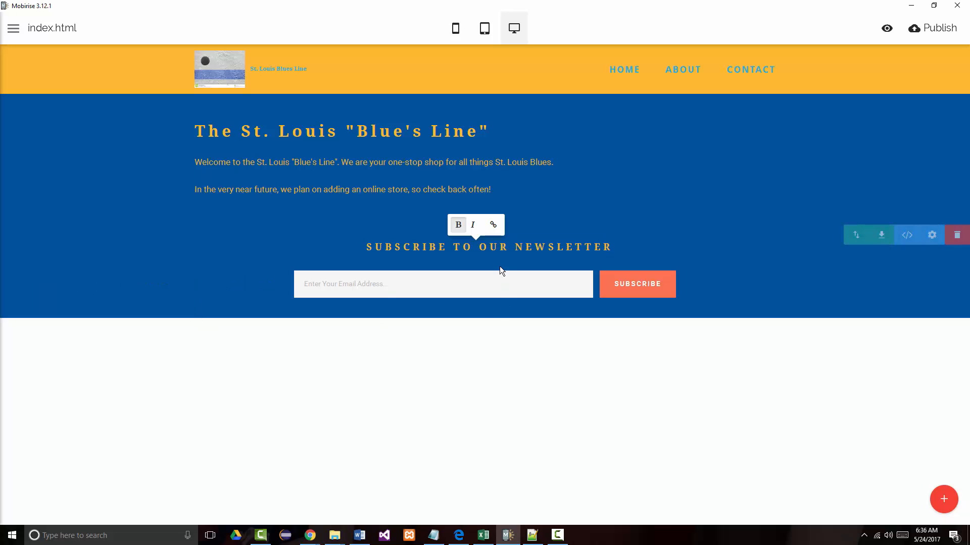
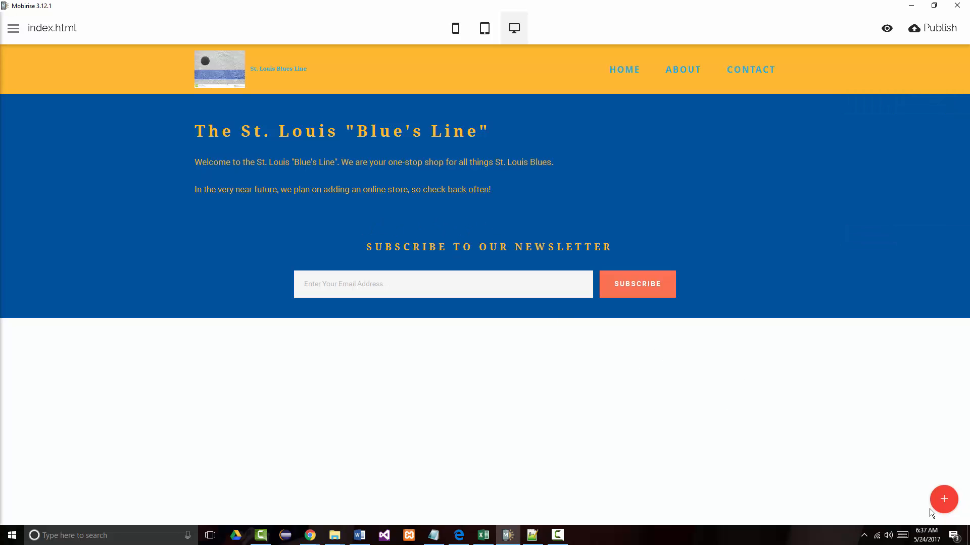
# Add the Sliders block to the page between the welcome text and the newsletter form, and close the block list
pyautogui.click(943, 500)
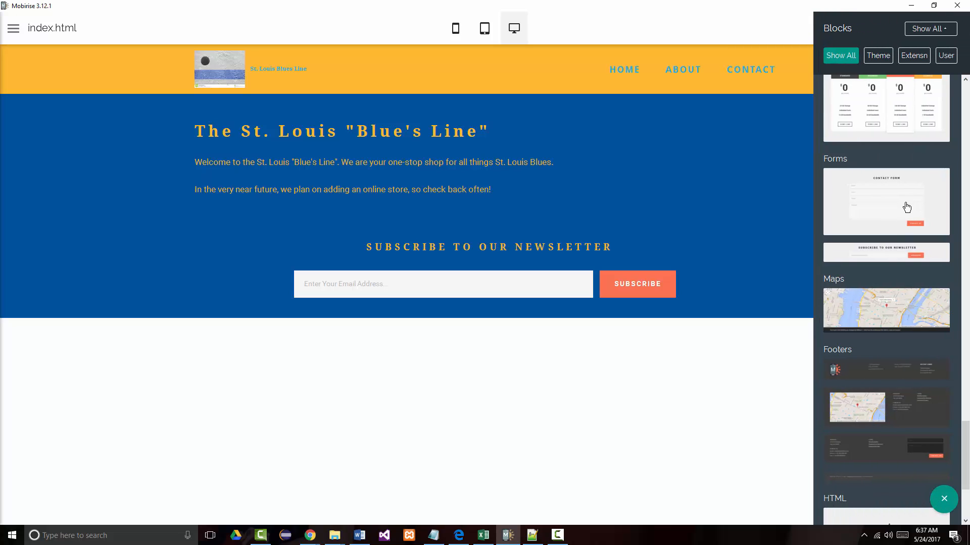
pyautogui.scroll(15, 899, 222)
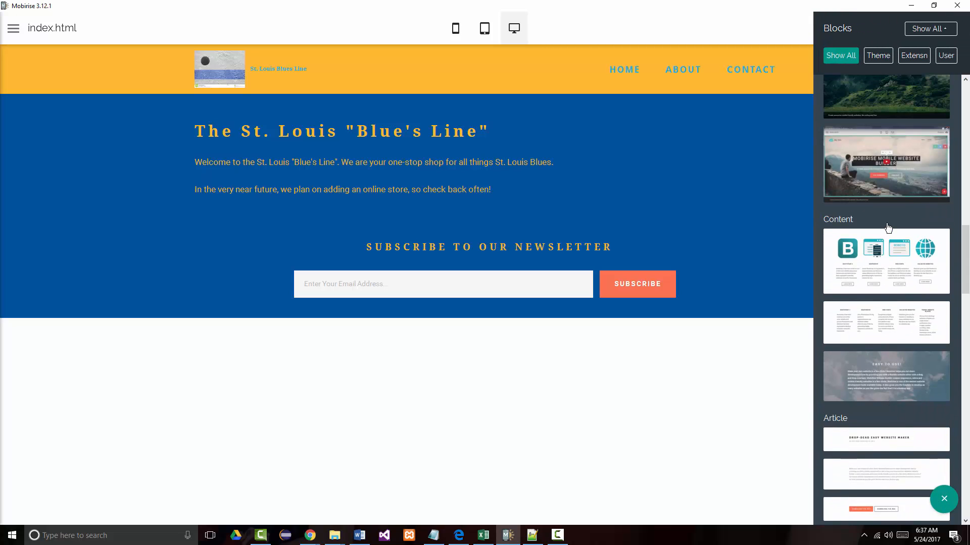
pyautogui.scroll(1, 888, 227)
pyautogui.scroll(-4, 881, 232)
pyautogui.scroll(10, 881, 235)
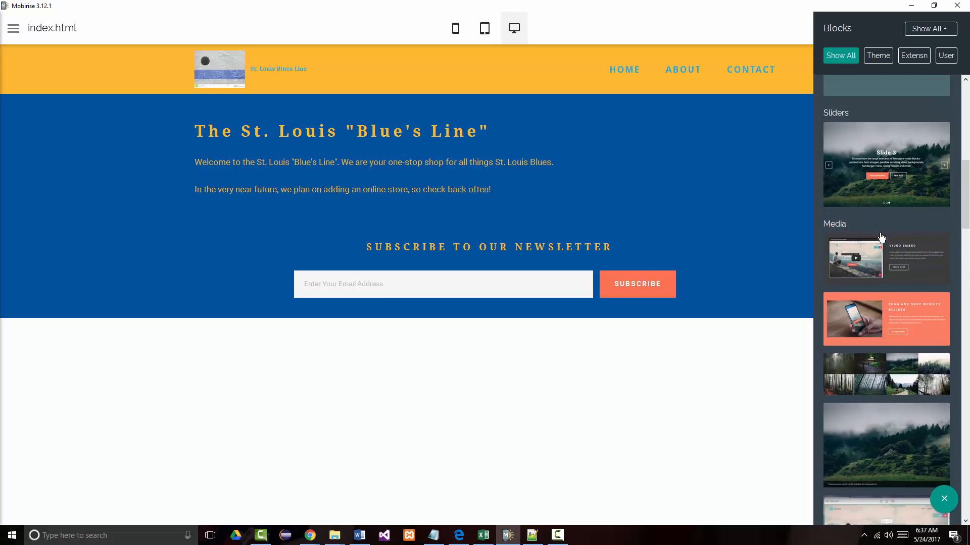
pyautogui.scroll(1, 880, 235)
pyautogui.scroll(1, 878, 220)
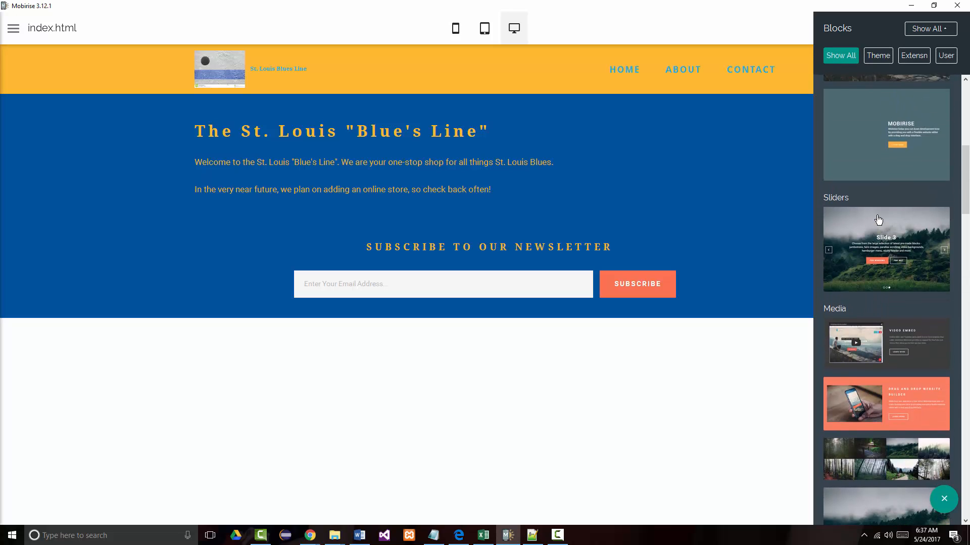
pyautogui.scroll(1, 878, 220)
pyautogui.moveTo(888, 277); pyautogui.dragTo(498, 245)
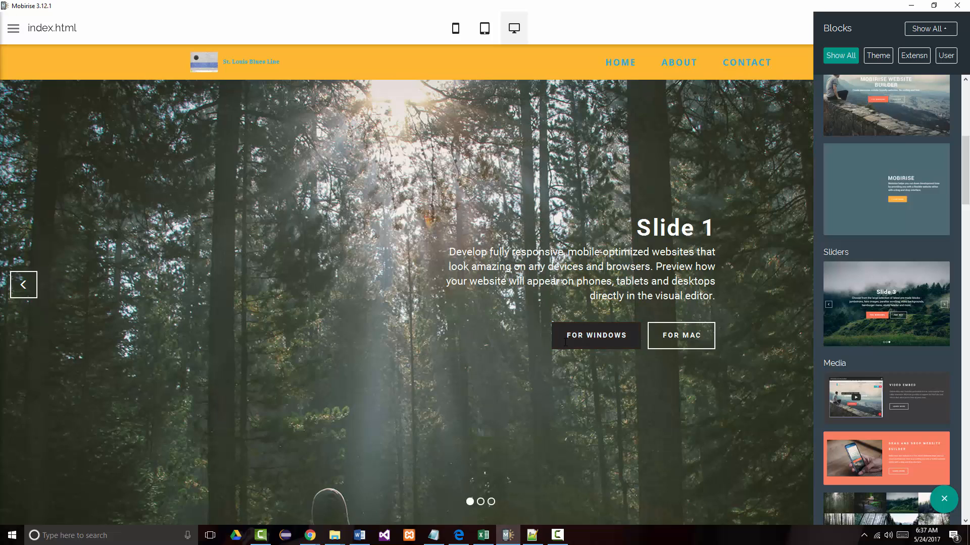
pyautogui.click(747, 253)
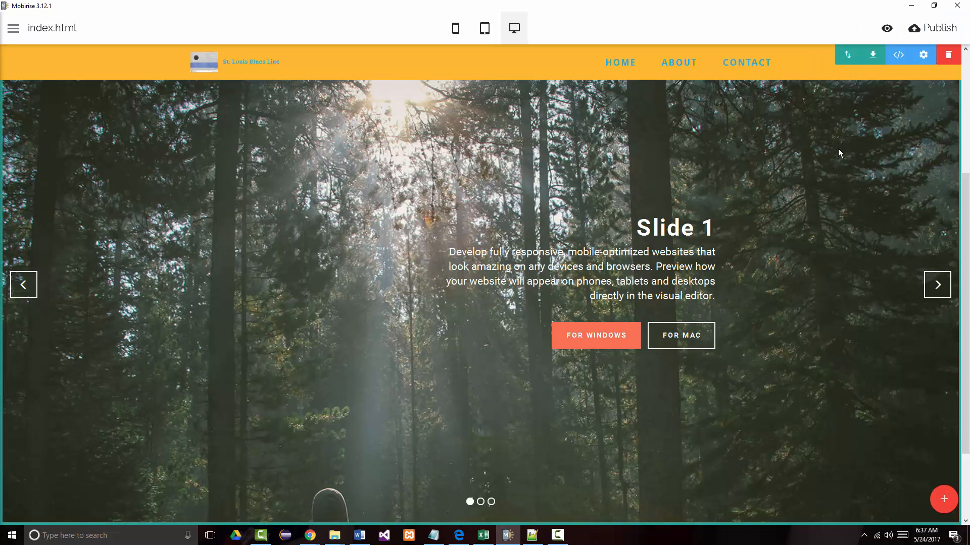
# Replace the image of Slide 1 in the slider with hockey.jpeg from the computer's img folder
pyautogui.click(923, 55)
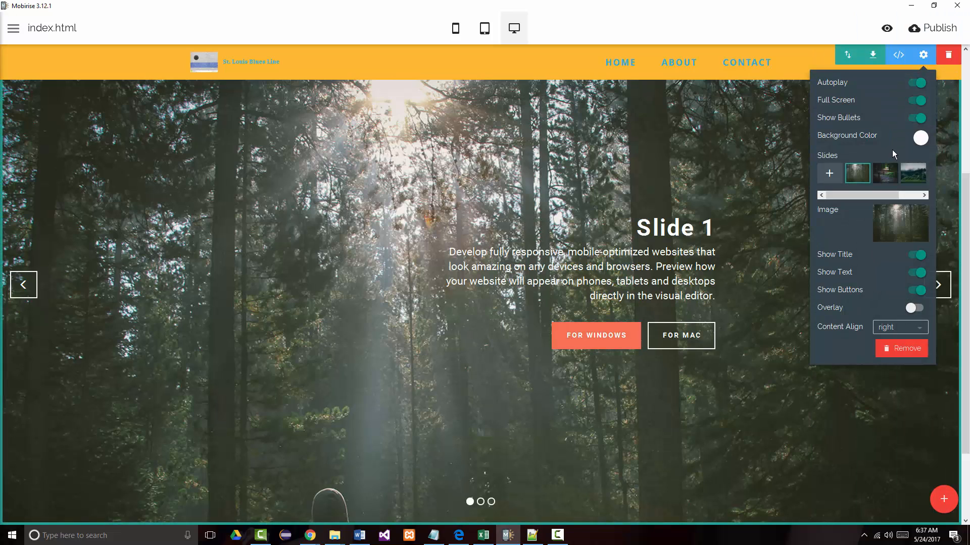
pyautogui.click(890, 233)
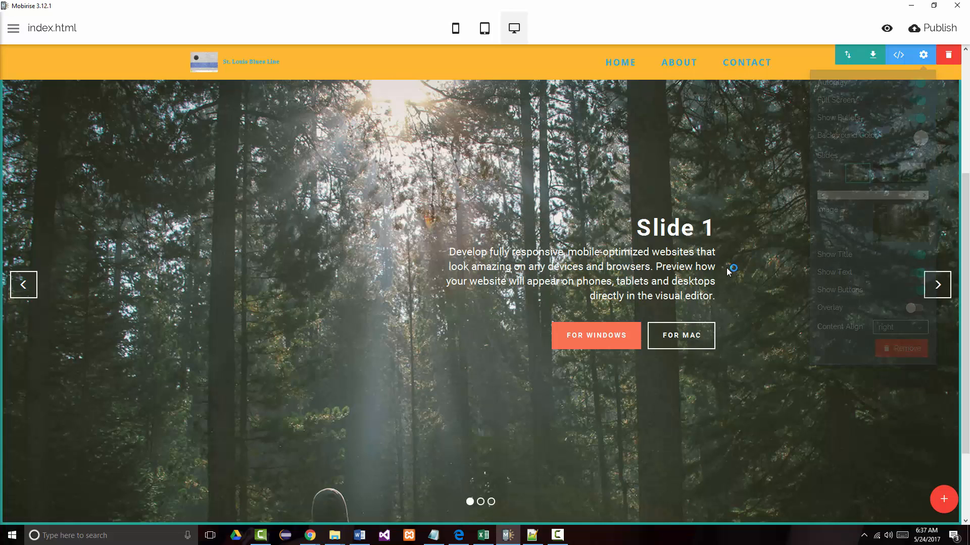
pyautogui.click(334, 71)
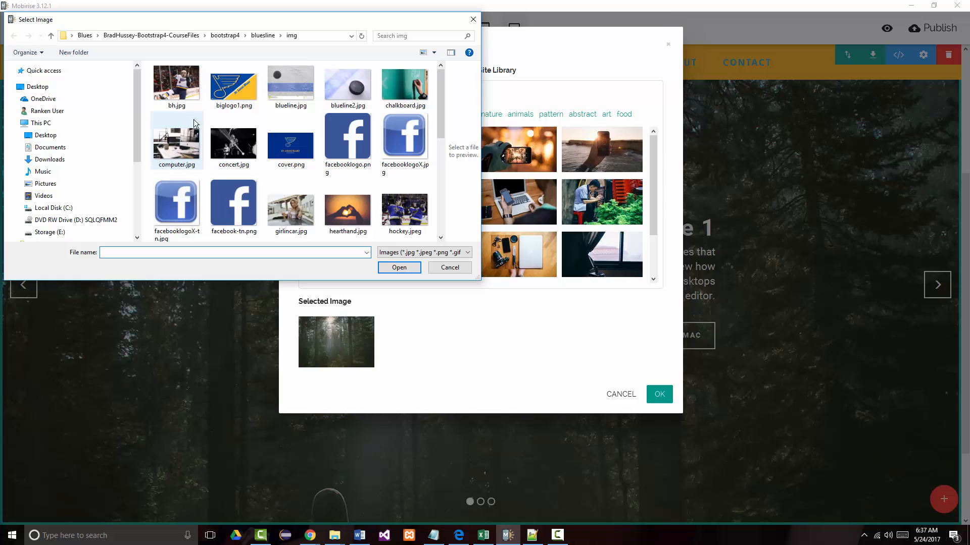
pyautogui.scroll(-1, 360, 185)
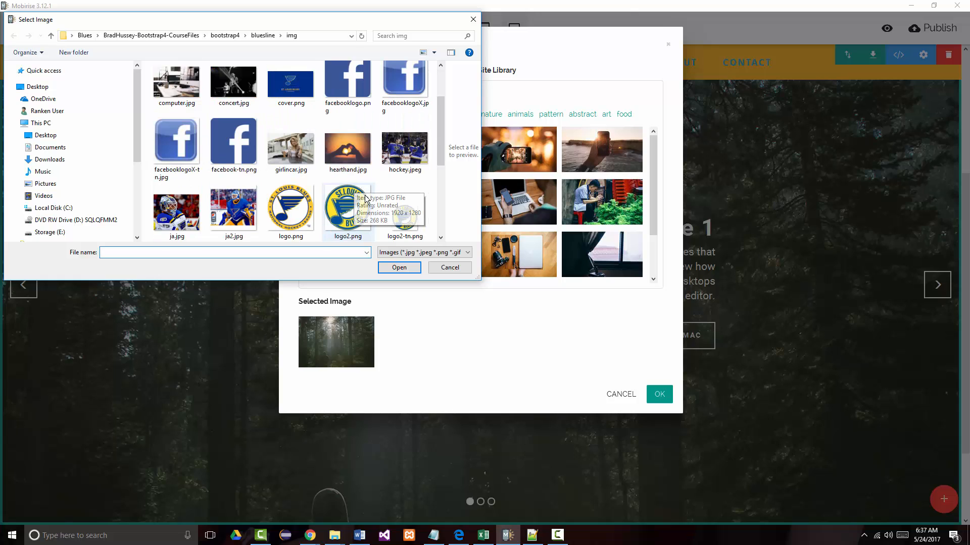
pyautogui.click(402, 156)
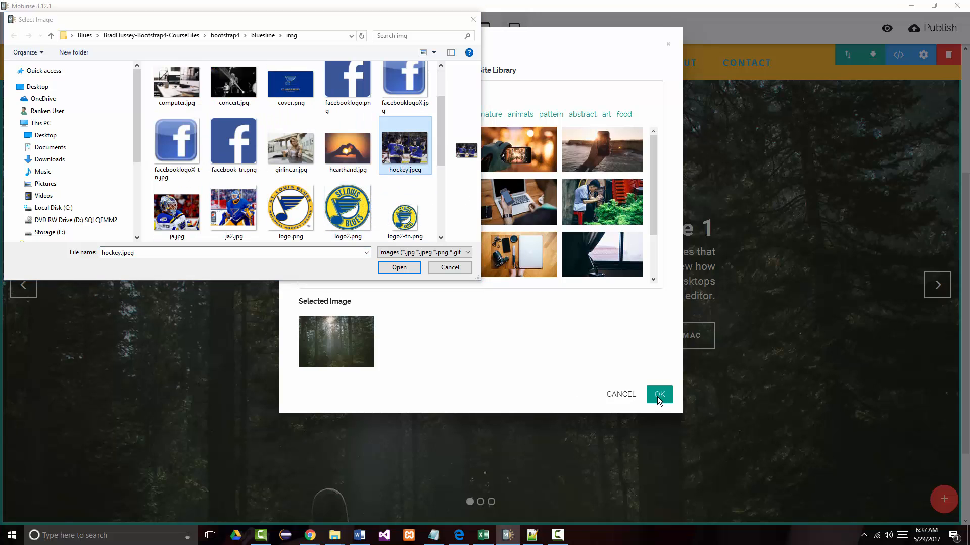
pyautogui.click(399, 267)
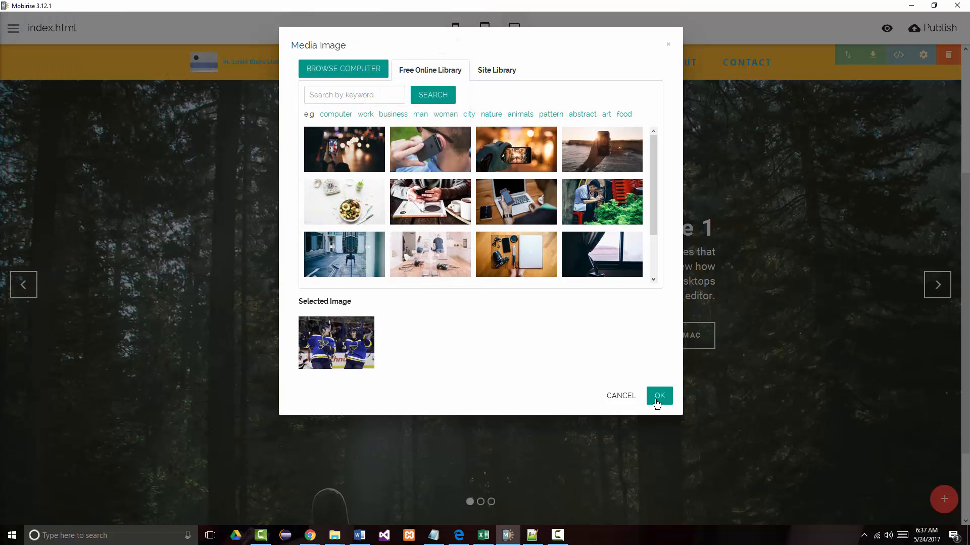
pyautogui.click(658, 398)
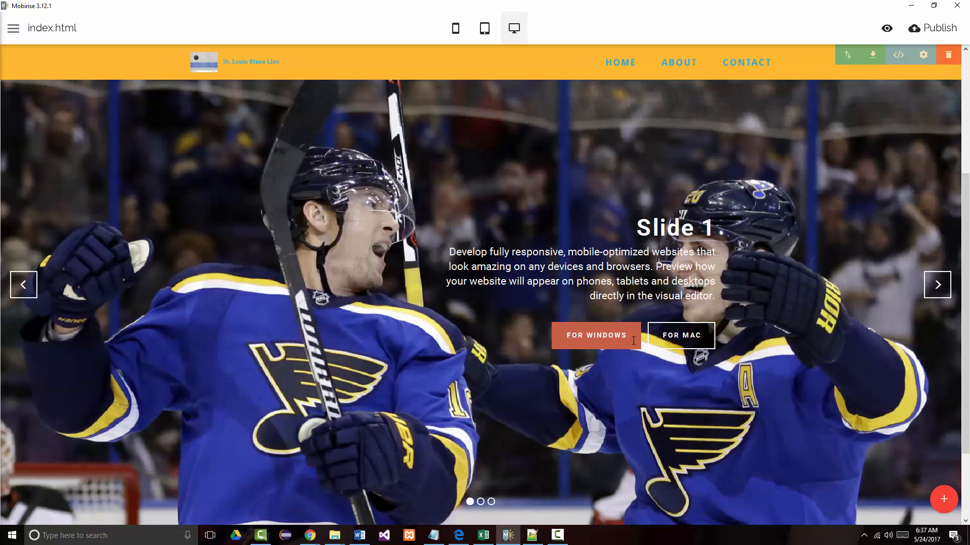
# Replace the image of Slide 2 in the slider with bh.jpg from the computer's img folder
pyautogui.click(937, 286)
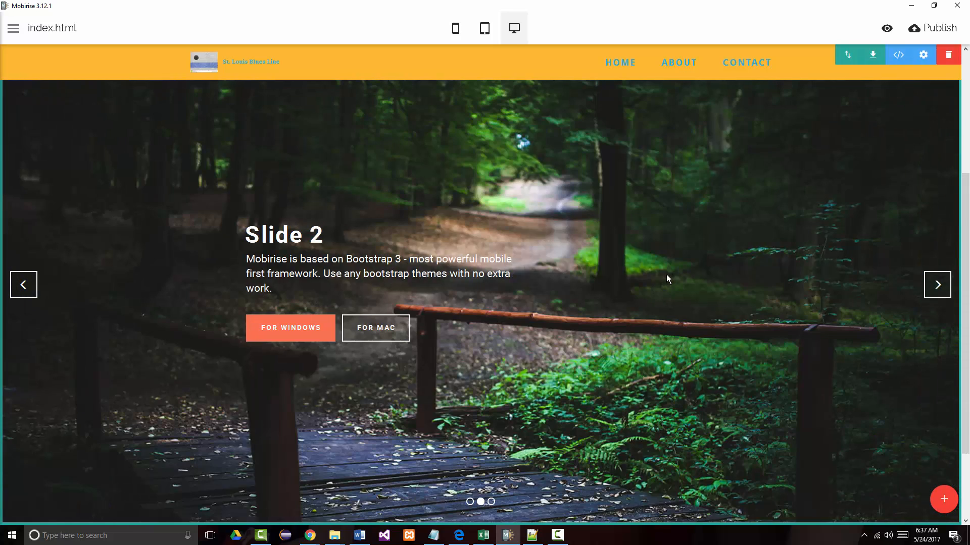
pyautogui.click(922, 56)
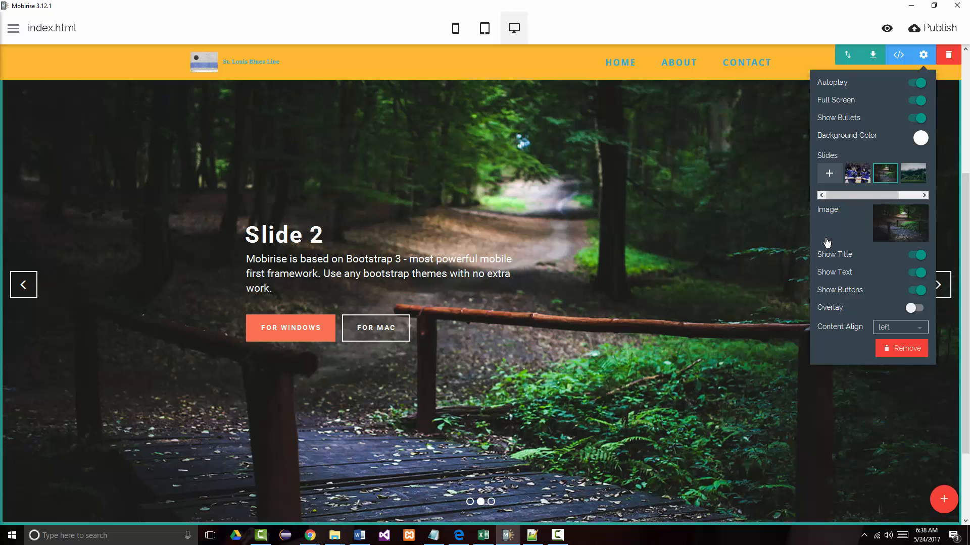
pyautogui.click(891, 229)
pyautogui.click(342, 71)
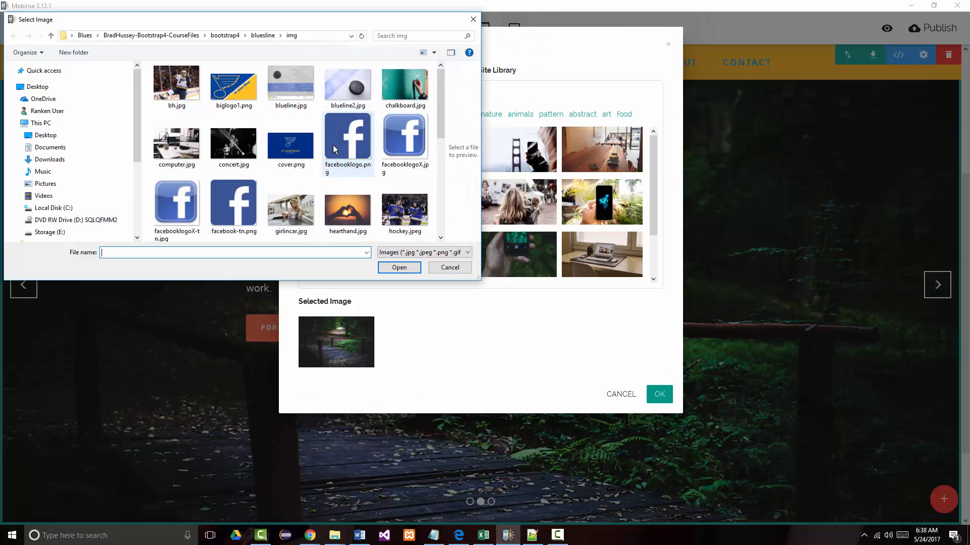
pyautogui.click(172, 92)
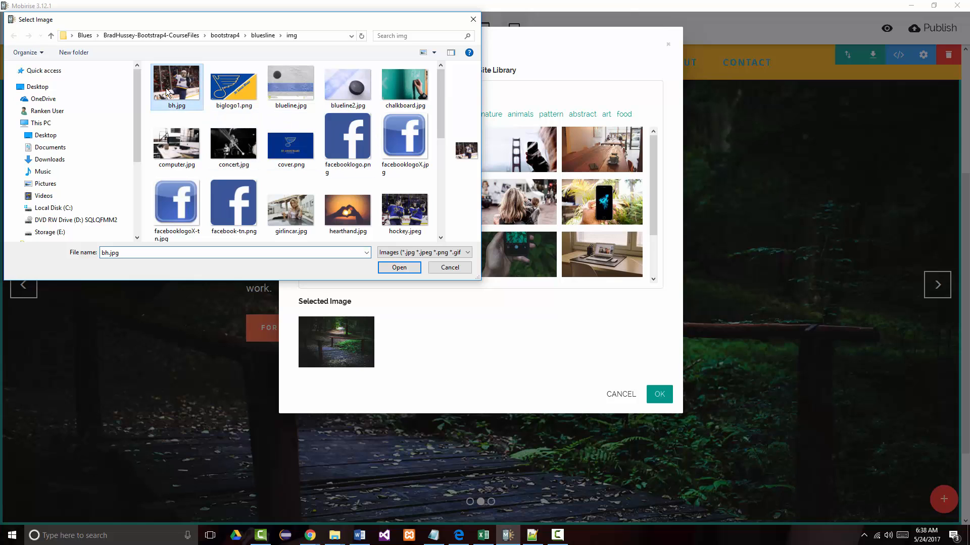
pyautogui.click(393, 269)
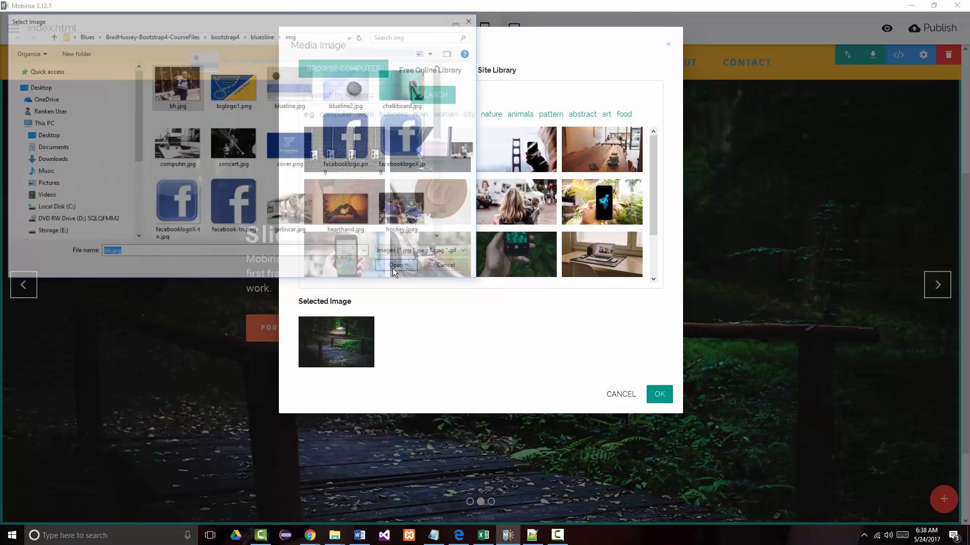
pyautogui.click(659, 401)
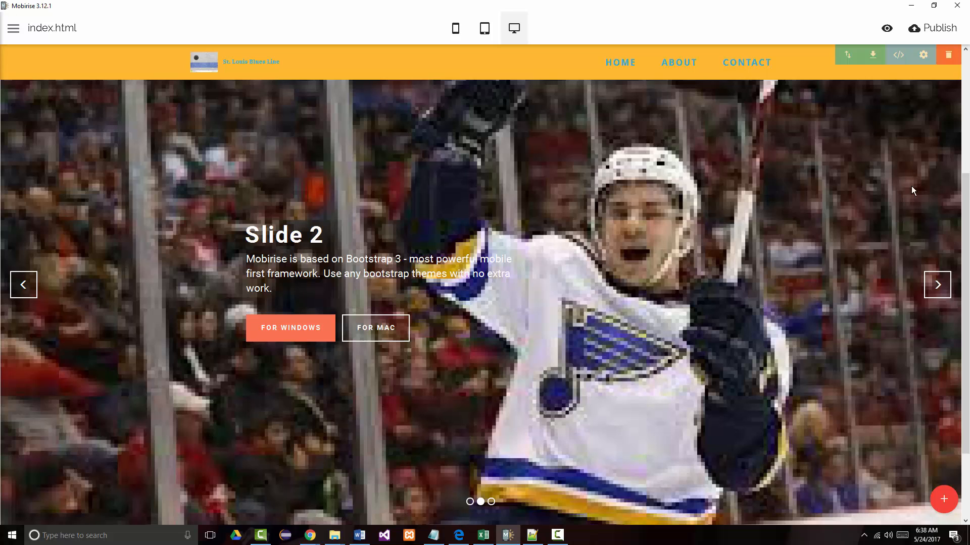
# Replace the image of Slide 2 in the slider with v.jpg from the computer's img folder
pyautogui.click(923, 60)
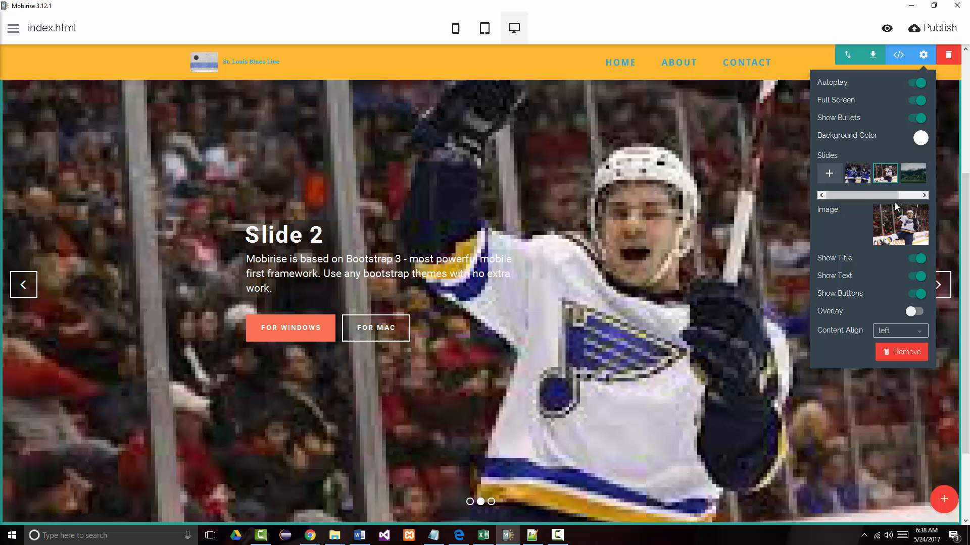
pyautogui.click(902, 230)
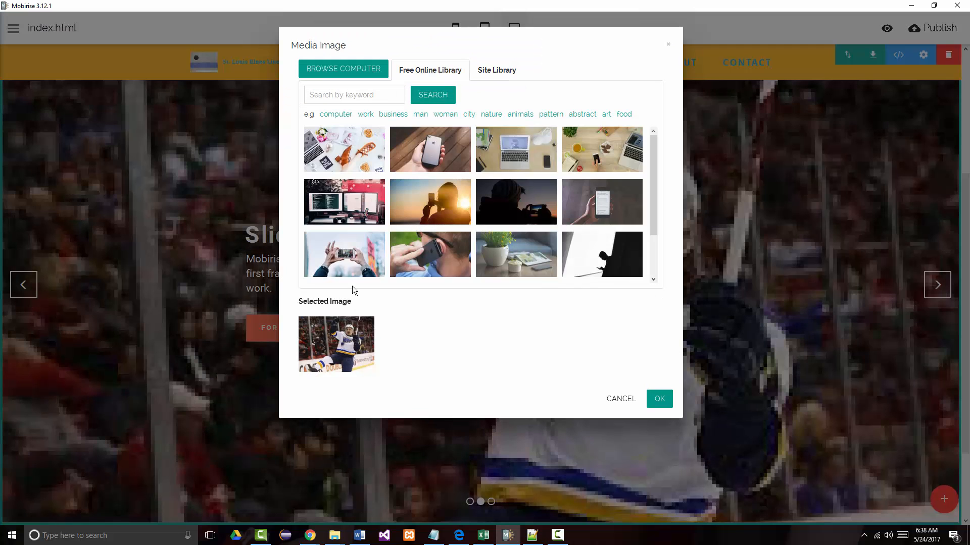
pyautogui.click(343, 69)
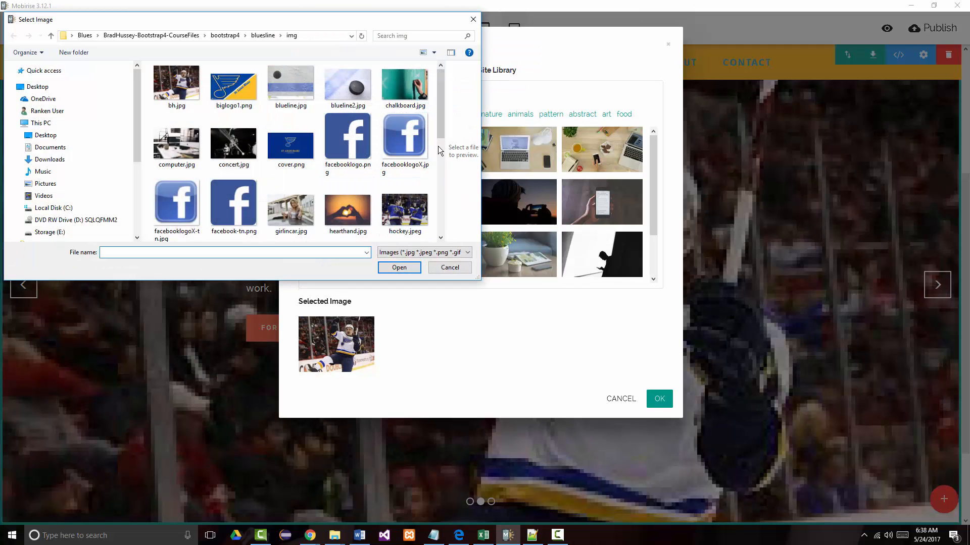
pyautogui.moveTo(442, 125); pyautogui.dragTo(443, 204)
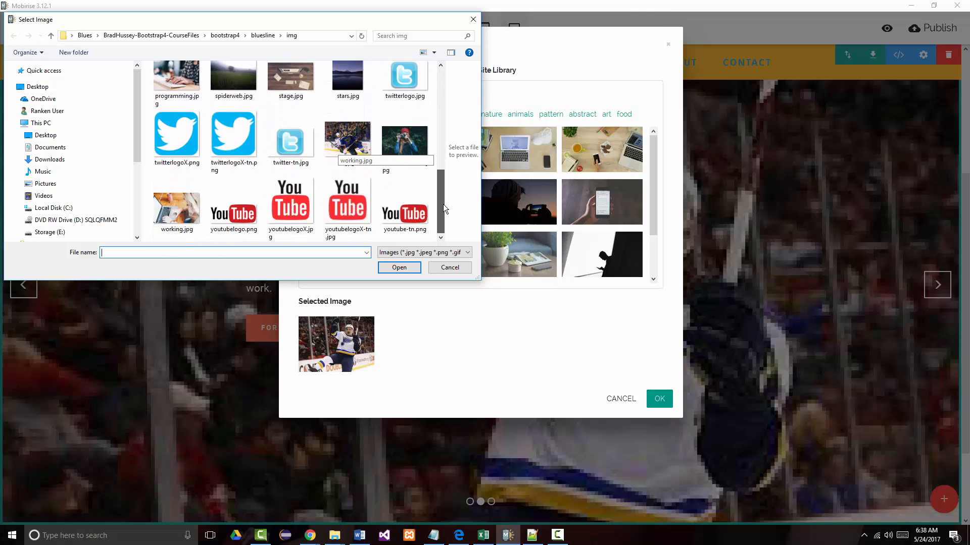
pyautogui.click(350, 151)
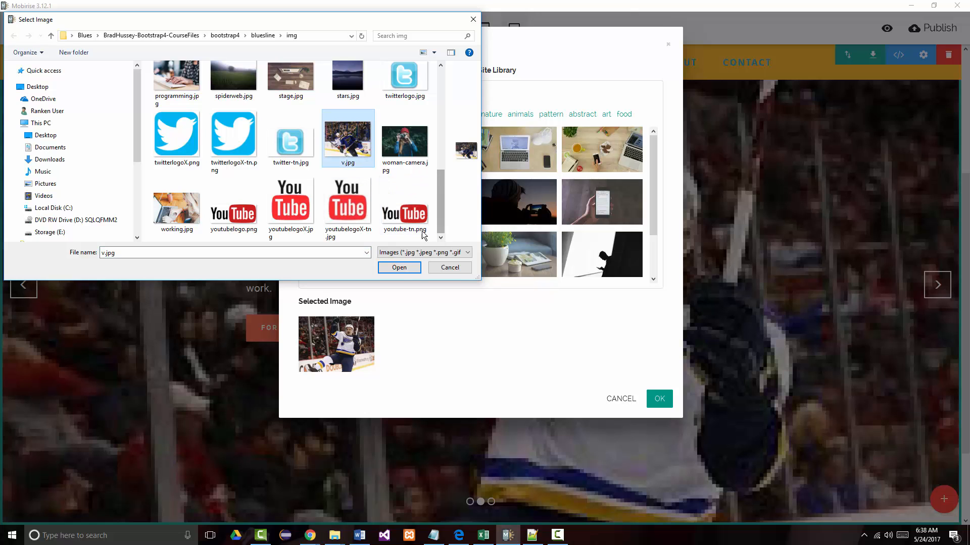
pyautogui.click(399, 267)
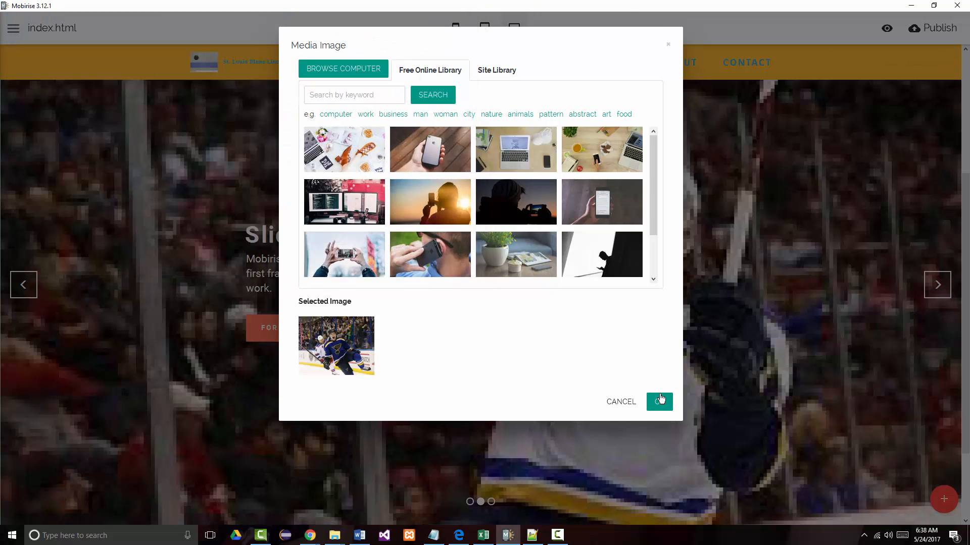
pyautogui.click(659, 401)
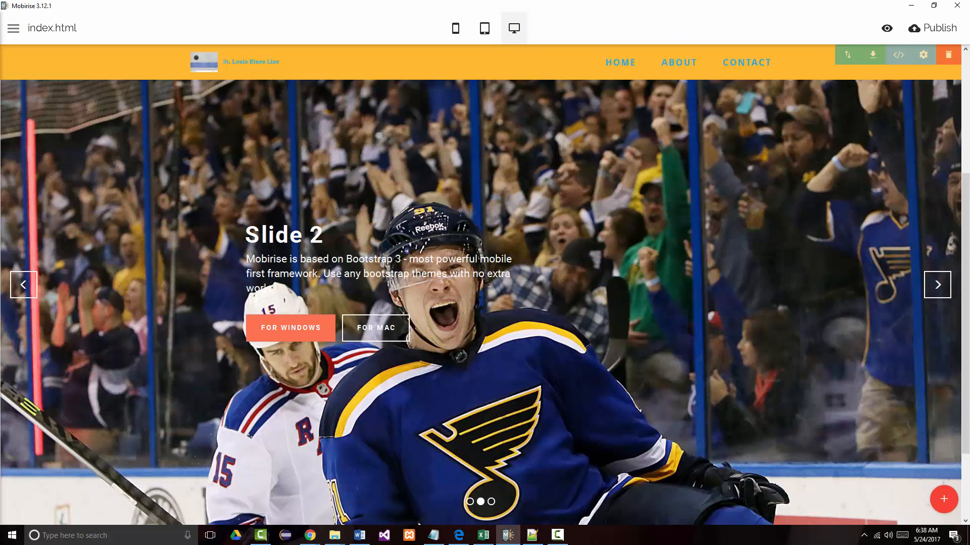
# Step through Slides 1 and 2 of the slider to check their images, and bring up Slide 3
pyautogui.scroll(-1, 485, 430)
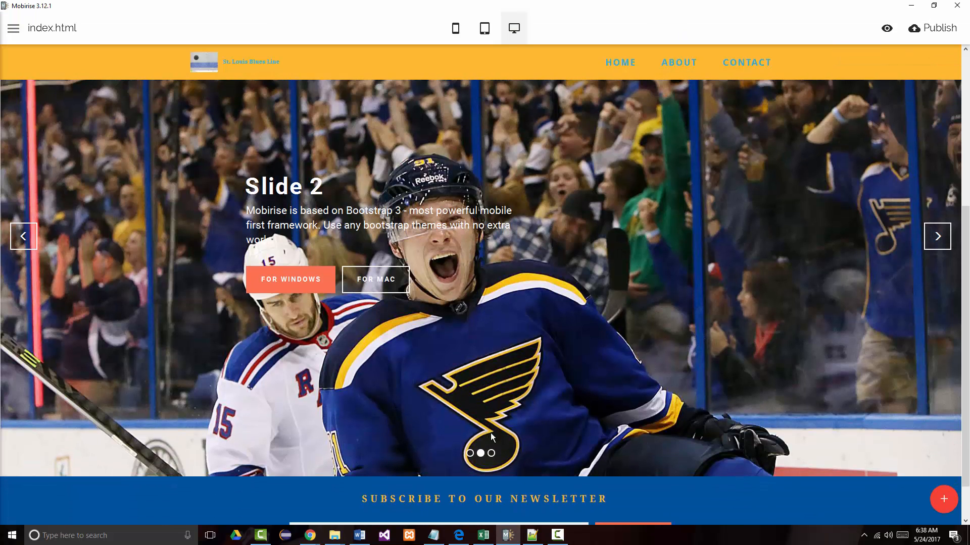
pyautogui.click(470, 451)
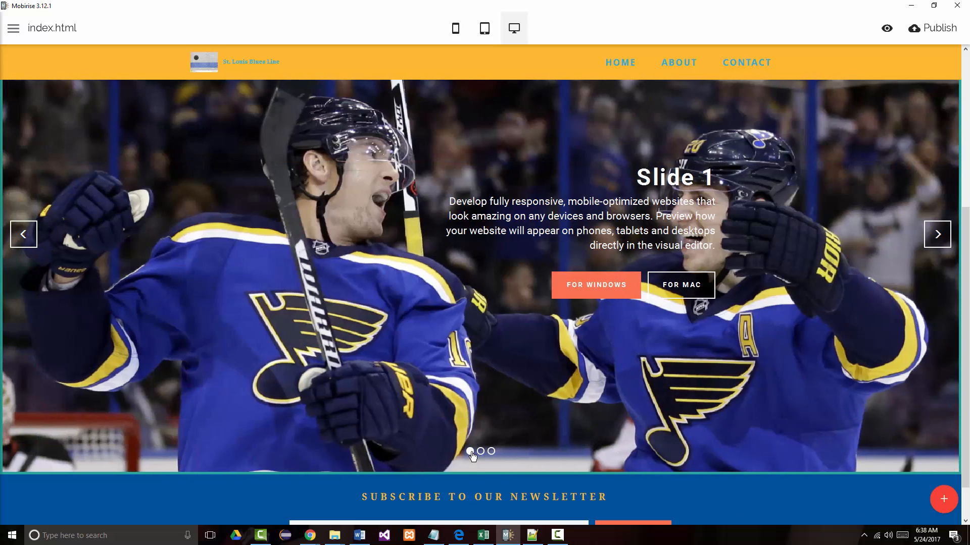
pyautogui.click(481, 451)
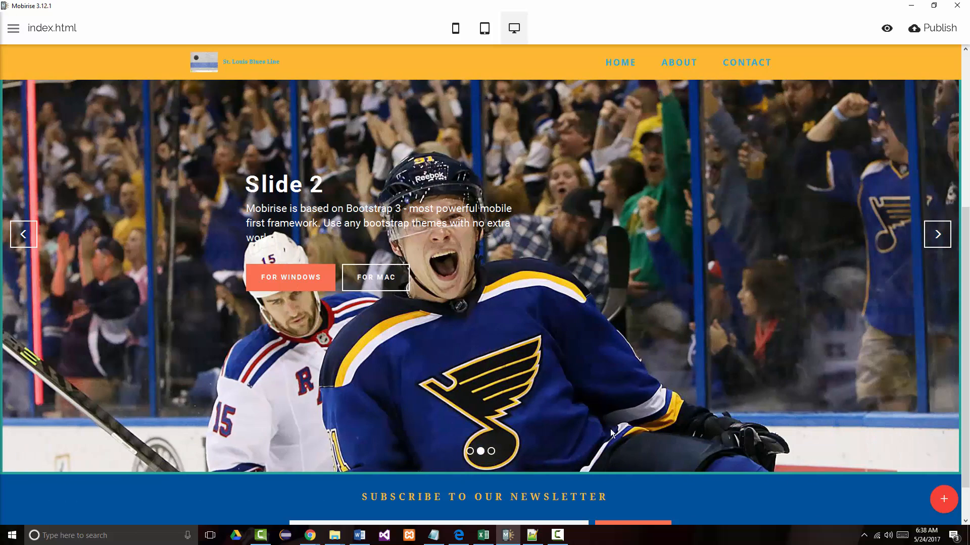
pyautogui.click(491, 451)
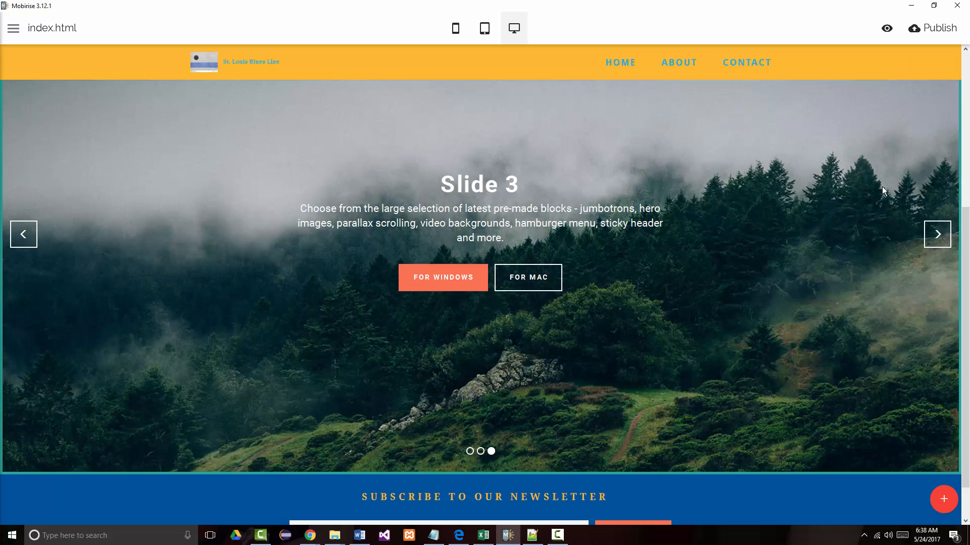
# Replace the image of Slide 3 in the slider with ja2.jpg from the computer's img folder
pyautogui.scroll(4, 834, 212)
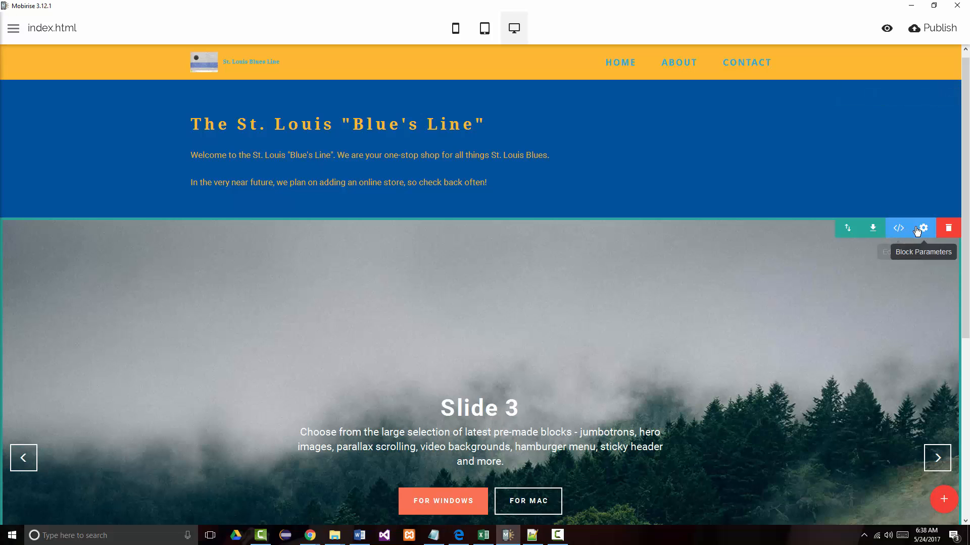
pyautogui.click(923, 230)
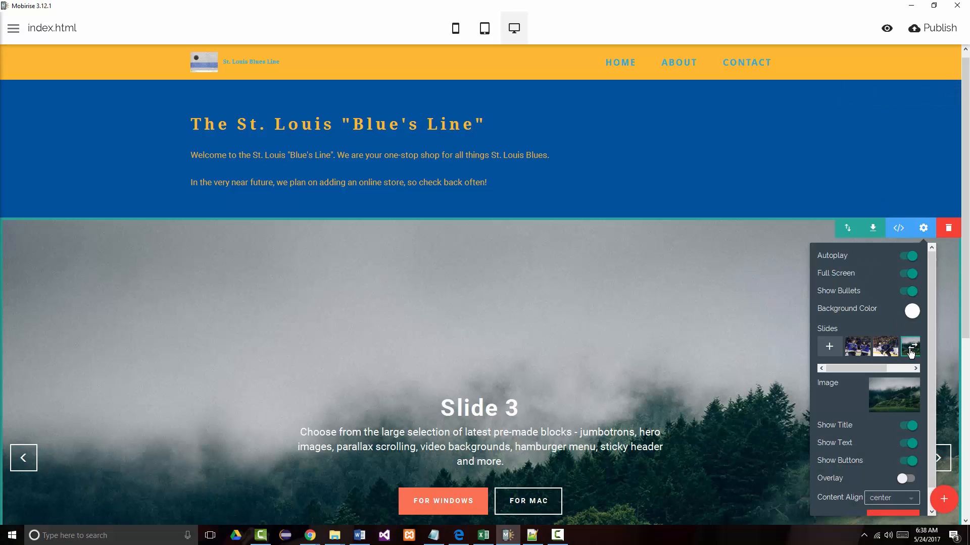
pyautogui.click(896, 396)
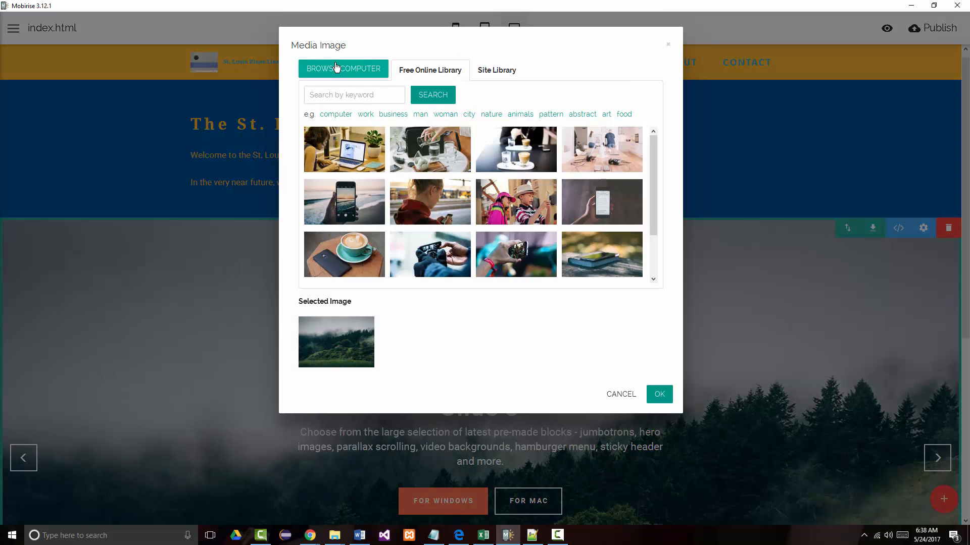
pyautogui.click(338, 65)
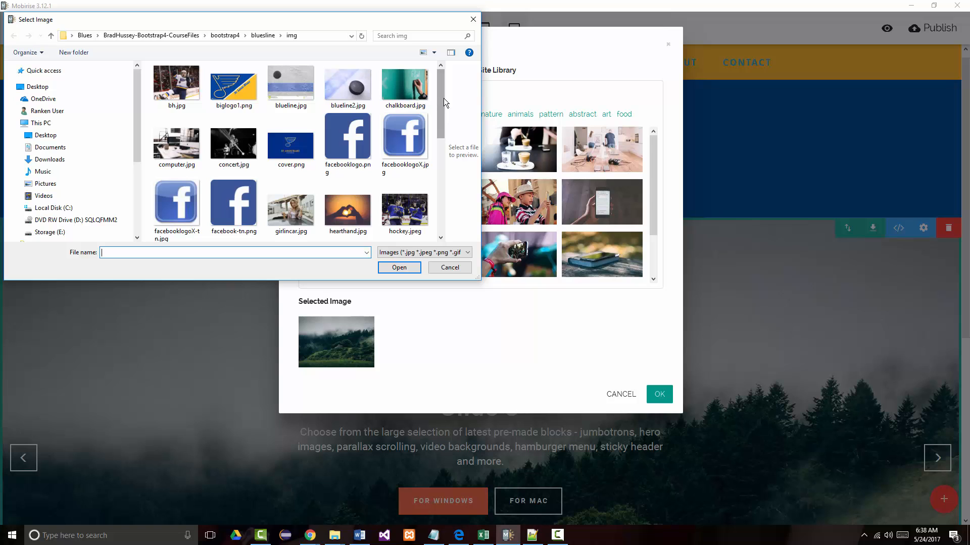
pyautogui.moveTo(443, 98); pyautogui.dragTo(438, 204)
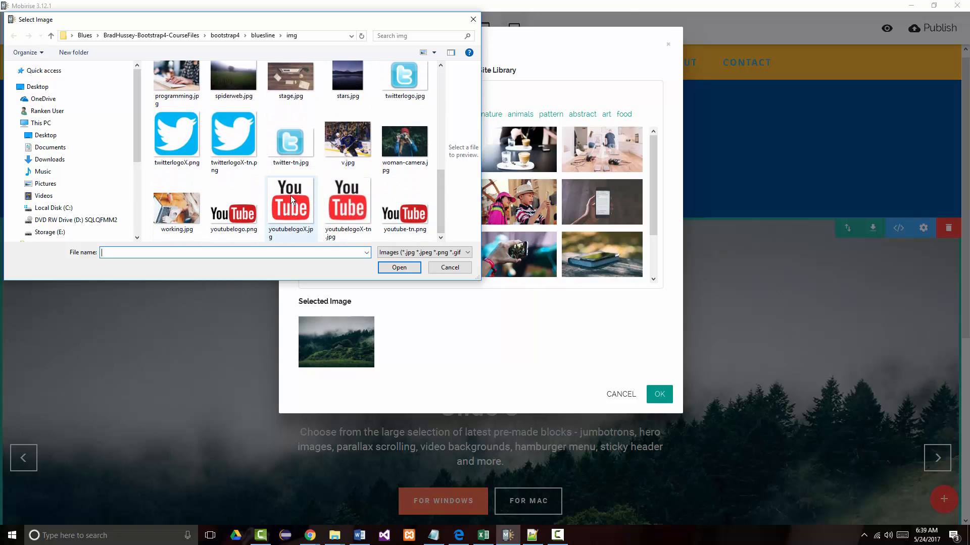
pyautogui.scroll(2, 292, 188)
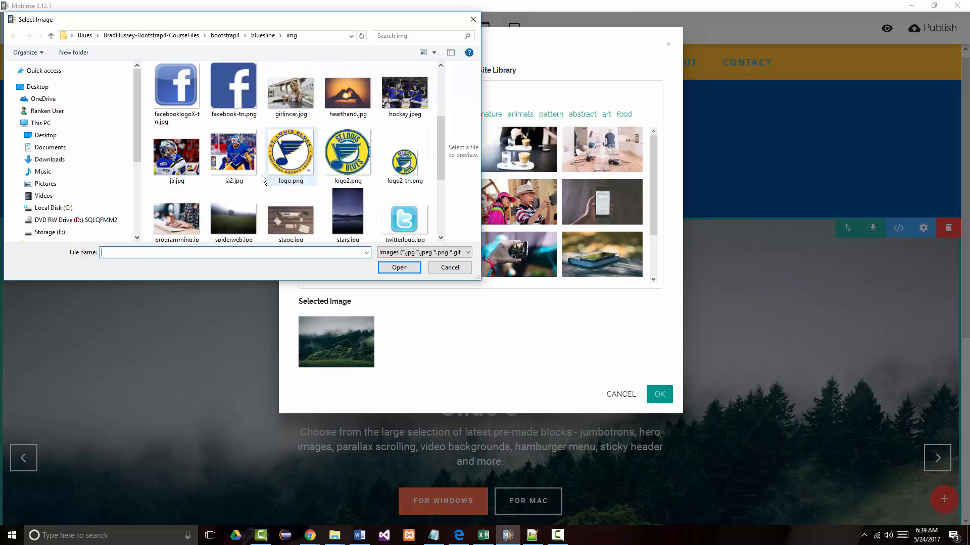
pyautogui.click(229, 162)
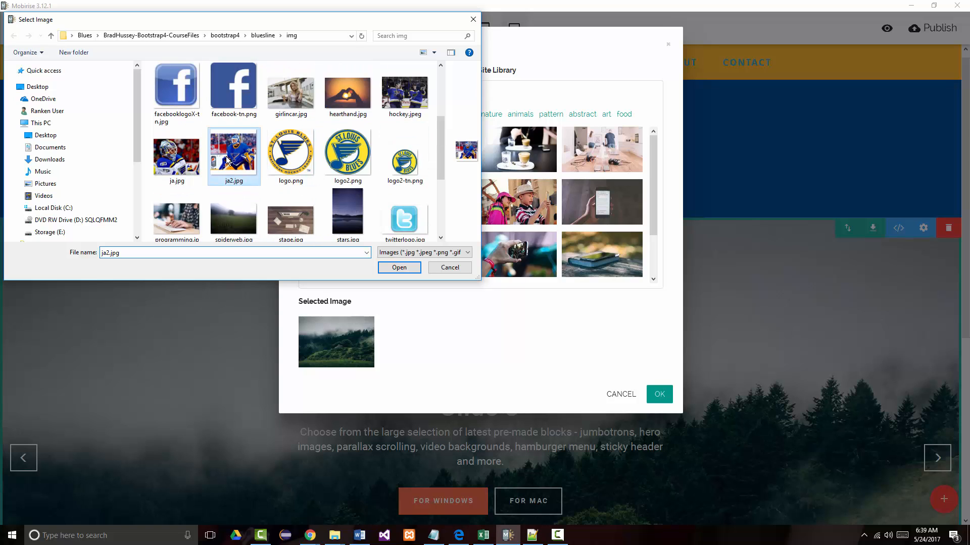
pyautogui.click(399, 269)
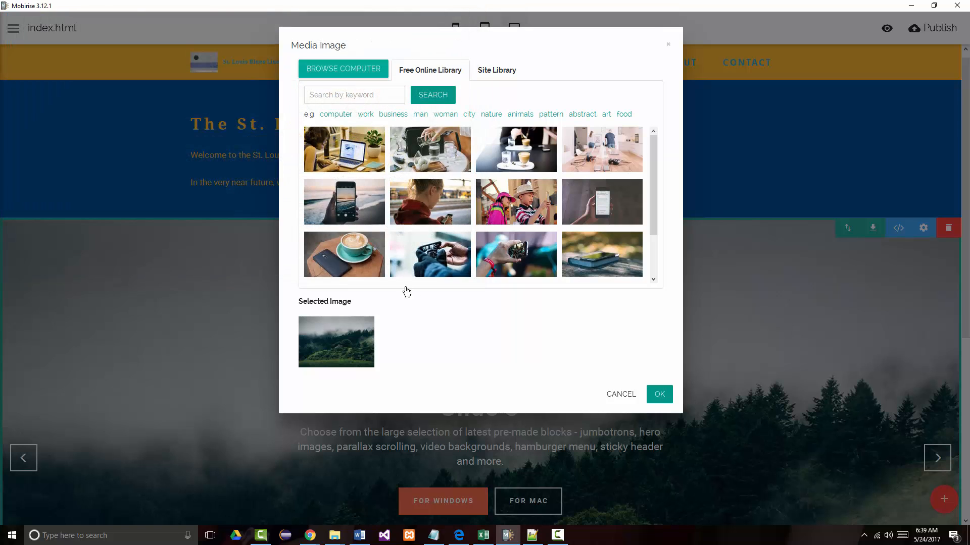
pyautogui.click(658, 419)
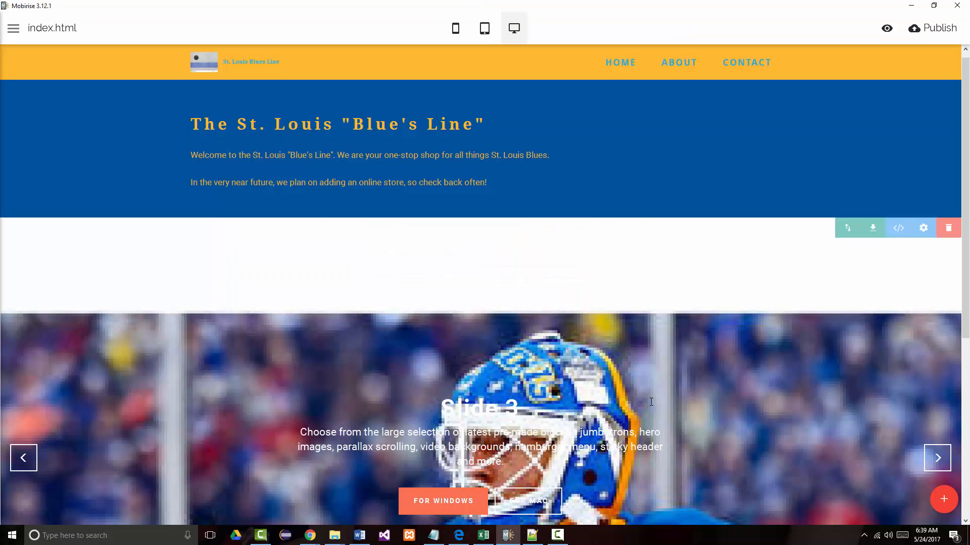
pyautogui.scroll(-5, 610, 364)
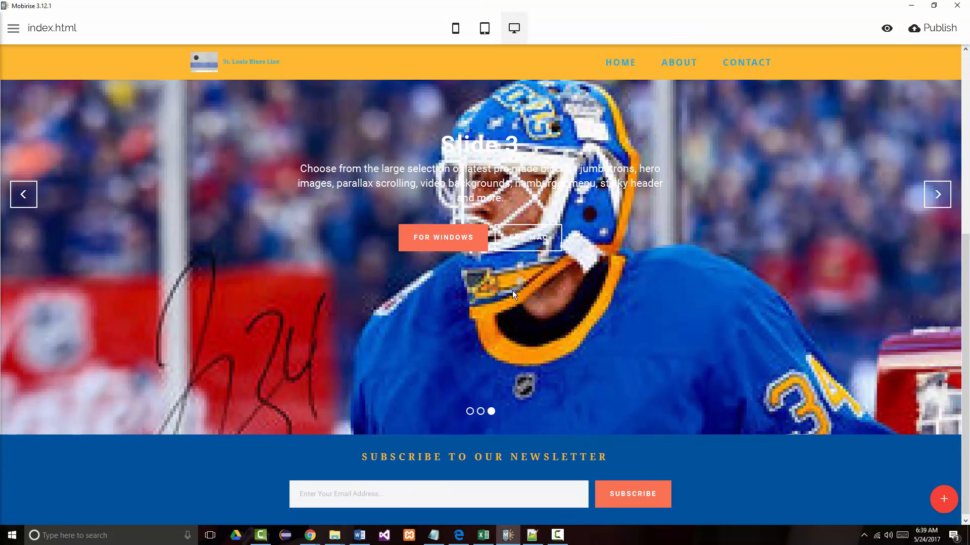
# Change the image of Slide 3 in the slider to hockey.jpeg from the computer's img folder
pyautogui.scroll(3, 488, 300)
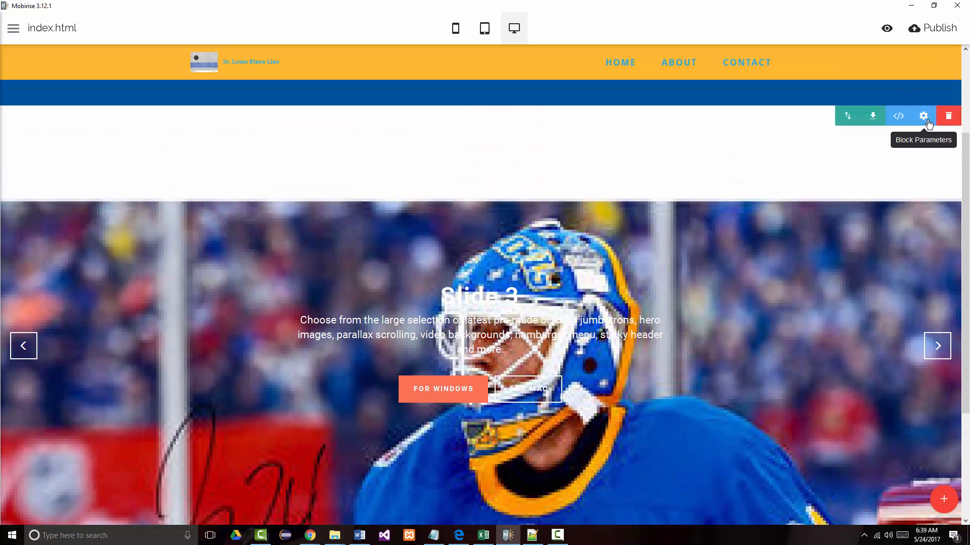
pyautogui.click(925, 117)
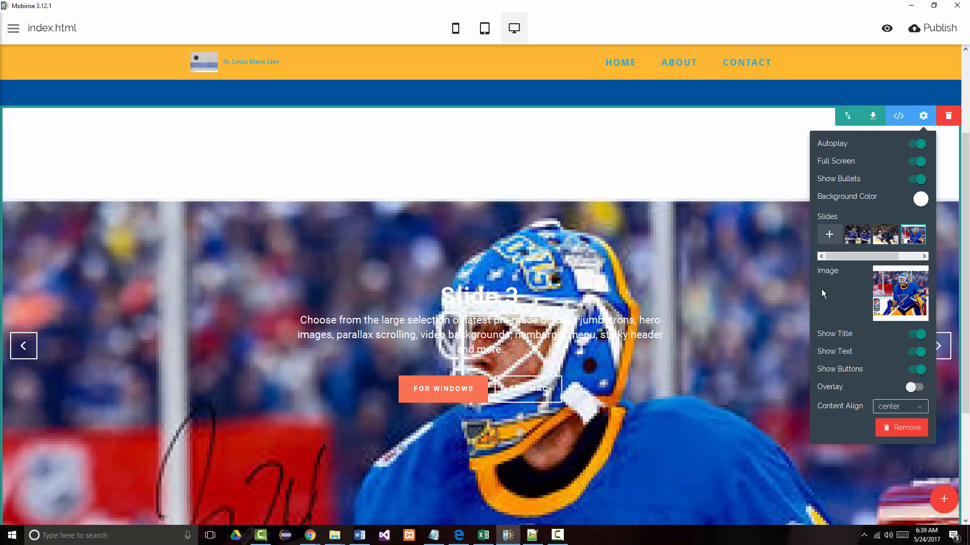
pyautogui.click(887, 303)
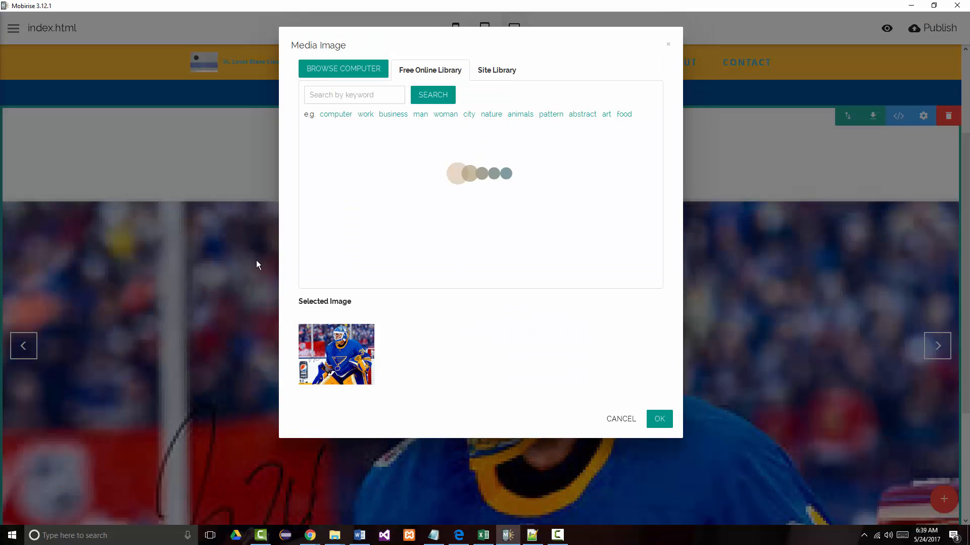
pyautogui.click(328, 72)
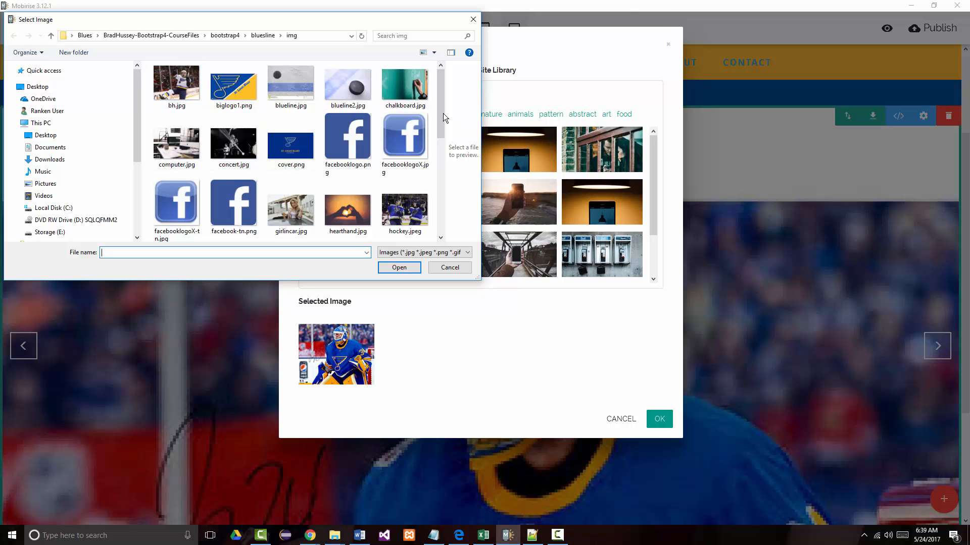
pyautogui.moveTo(438, 109); pyautogui.dragTo(442, 175)
pyautogui.moveTo(444, 194); pyautogui.dragTo(432, 99)
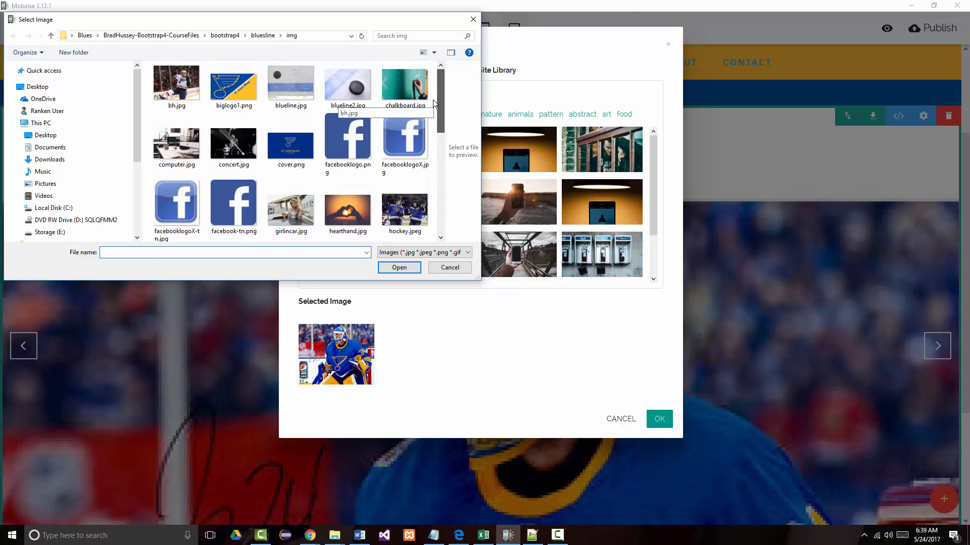
pyautogui.click(400, 213)
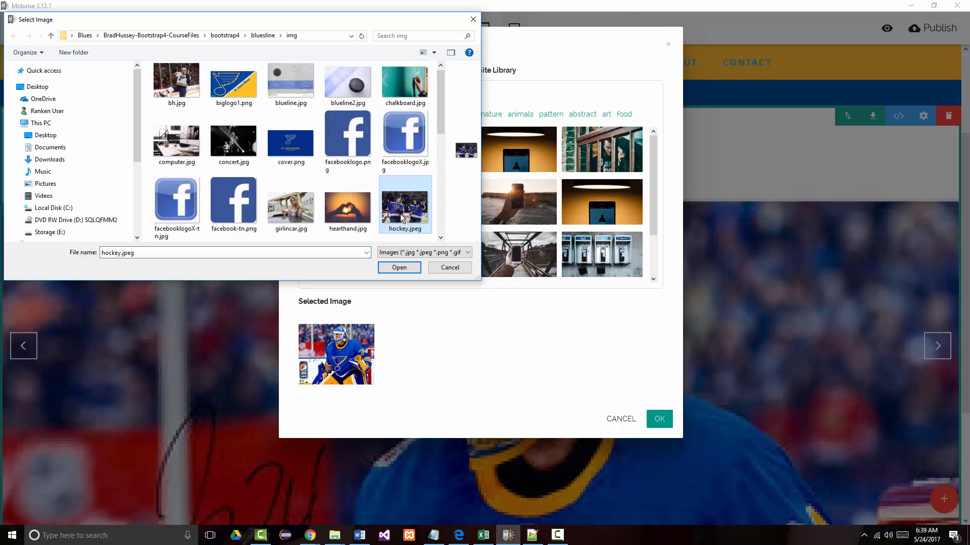
pyautogui.click(399, 267)
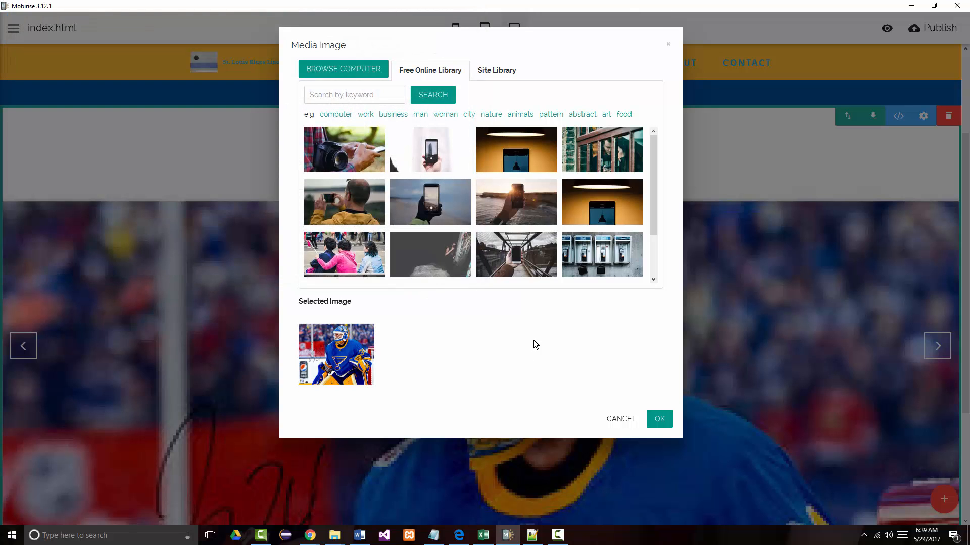
pyautogui.click(653, 394)
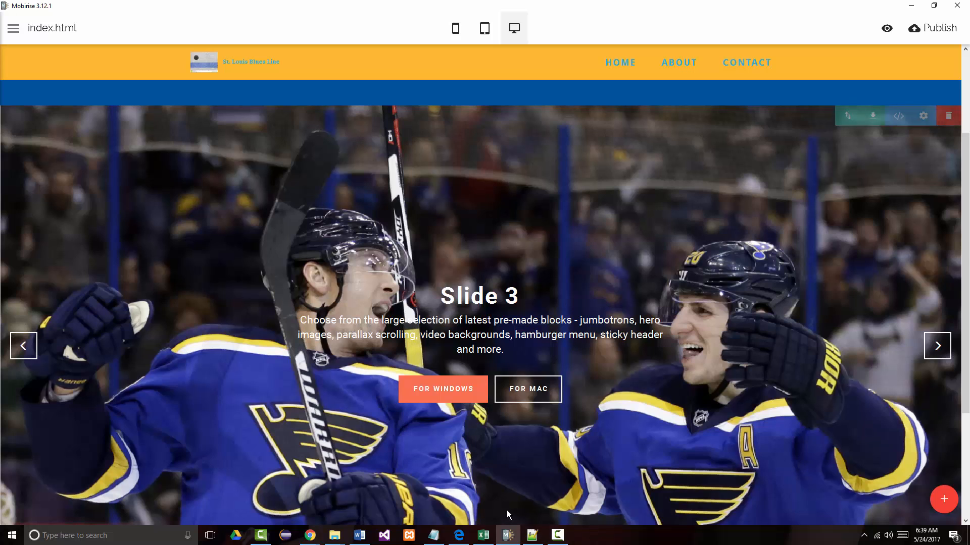
# Go through all three slides of the slider in order to review the chosen images
pyautogui.scroll(-1, 493, 507)
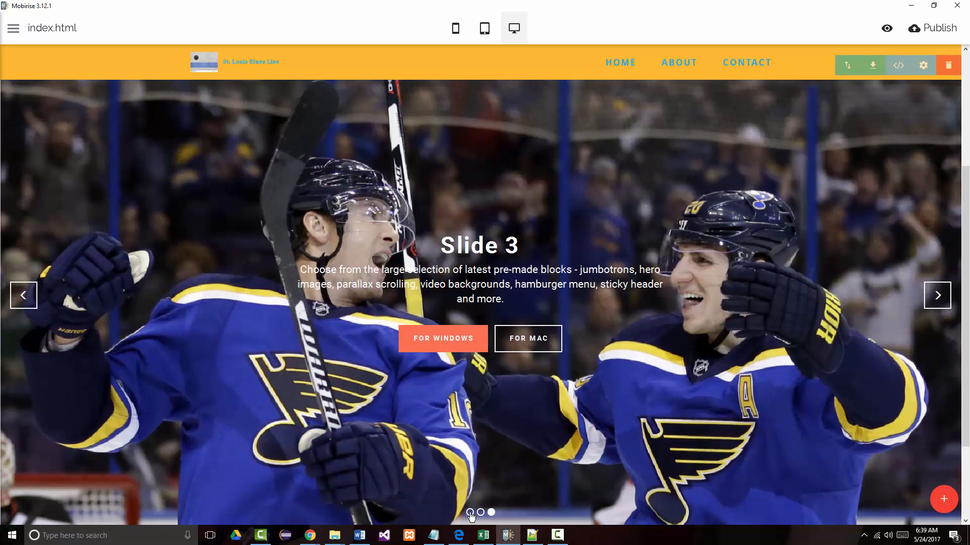
pyautogui.click(470, 513)
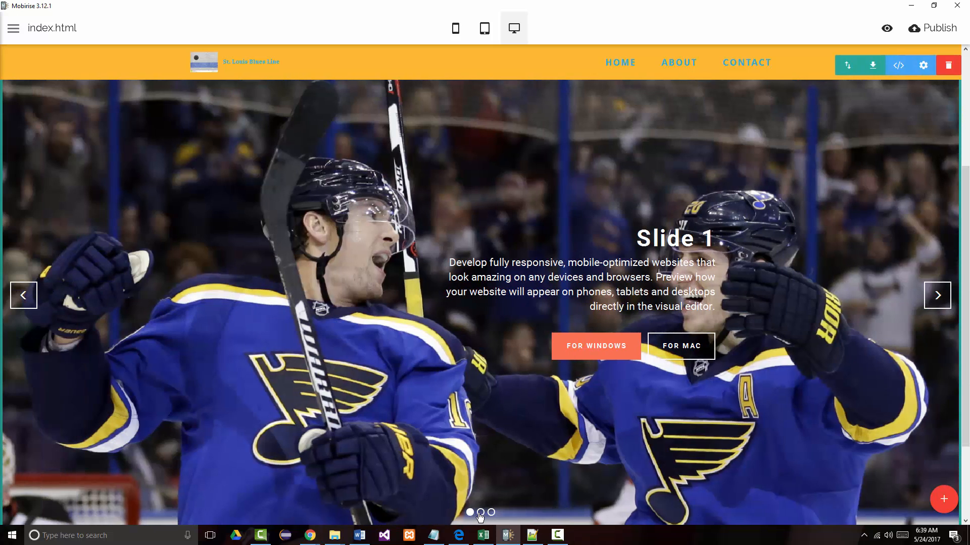
pyautogui.click(480, 513)
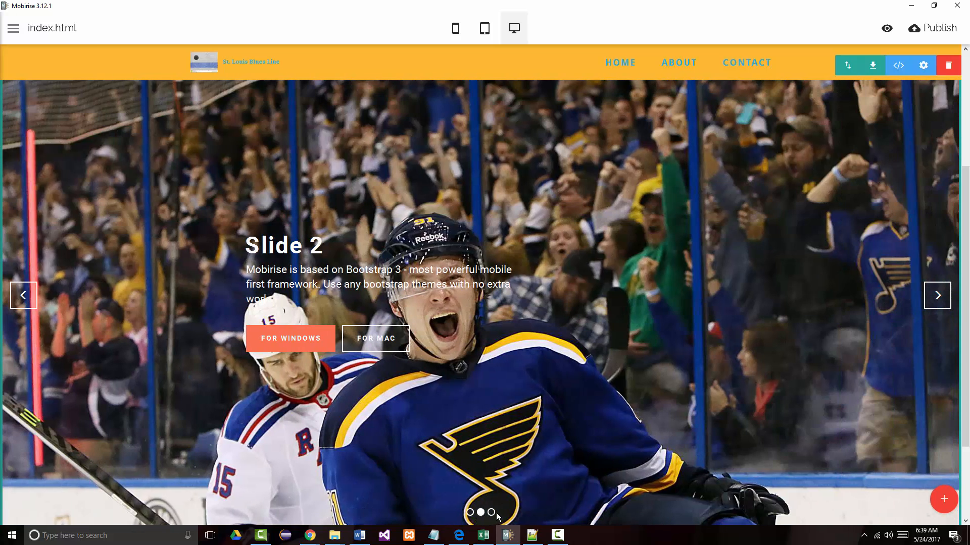
pyautogui.click(492, 513)
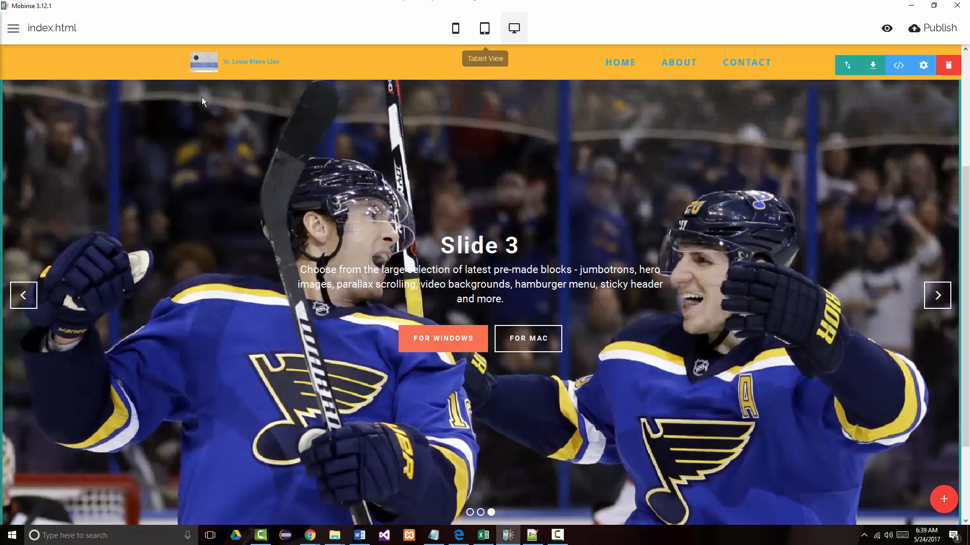
# Switch to the Edge browser to look at the sample St. Louis "Blue's Line" site
pyautogui.click(310, 536)
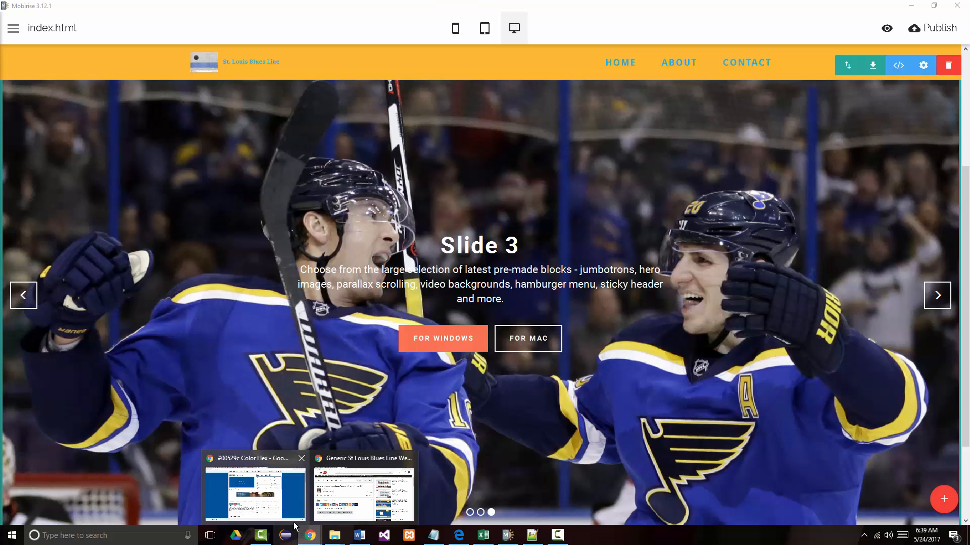
pyautogui.click(458, 535)
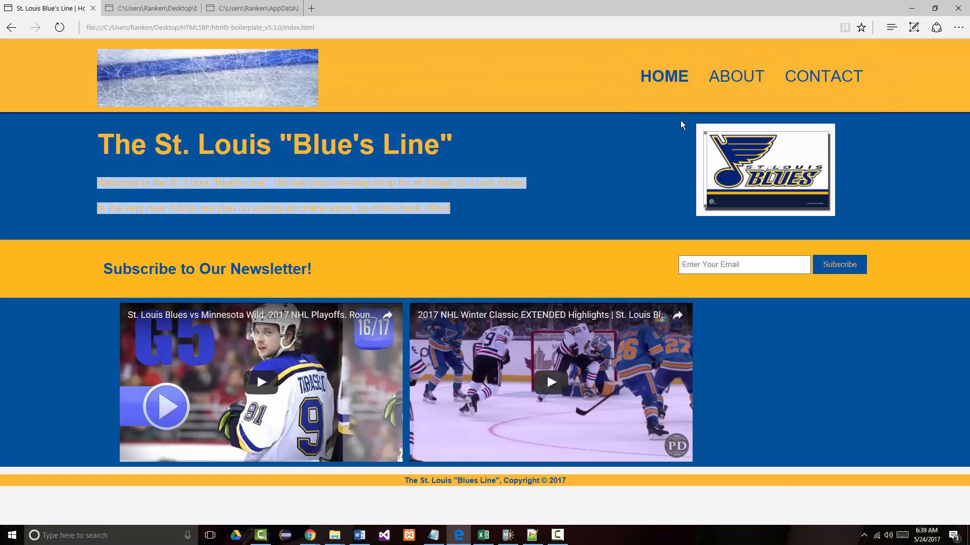
# Look at the About and Contact pages of the sample St. Louis "Blue's Line" site
pyautogui.click(748, 75)
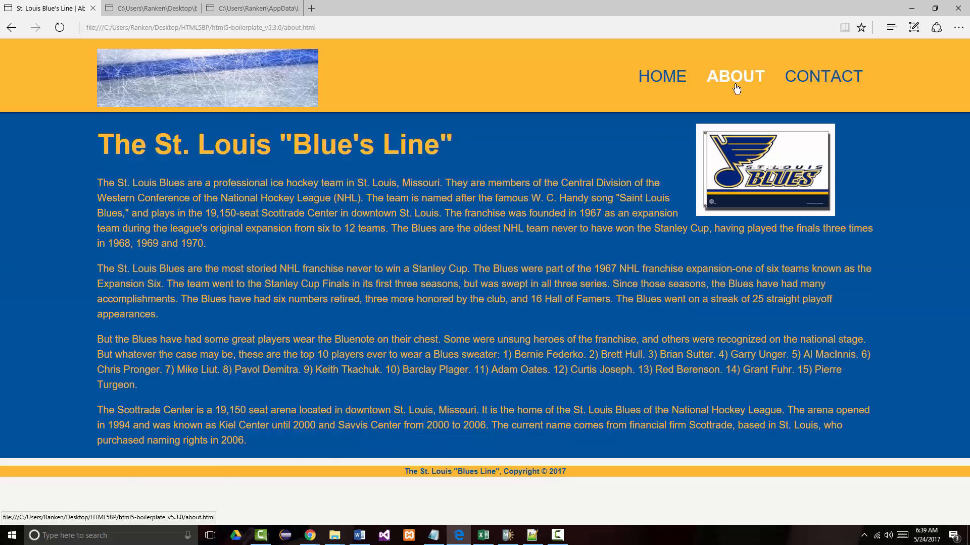
pyautogui.click(822, 76)
# Examine the Bootstrap bluesline sample page in its own browser tab and advance through its hockey photo carousel
pyautogui.click(147, 8)
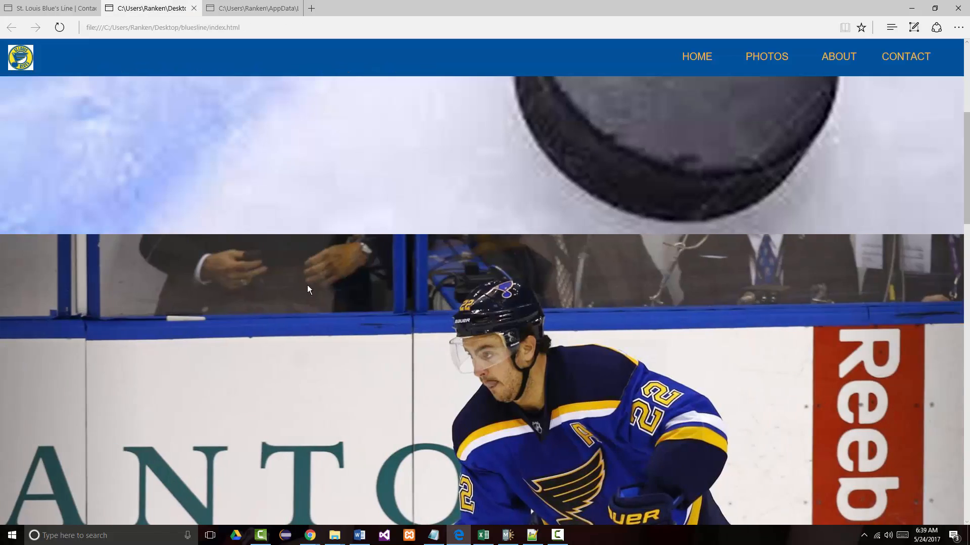
pyautogui.scroll(-3, 318, 303)
pyautogui.scroll(-2, 535, 231)
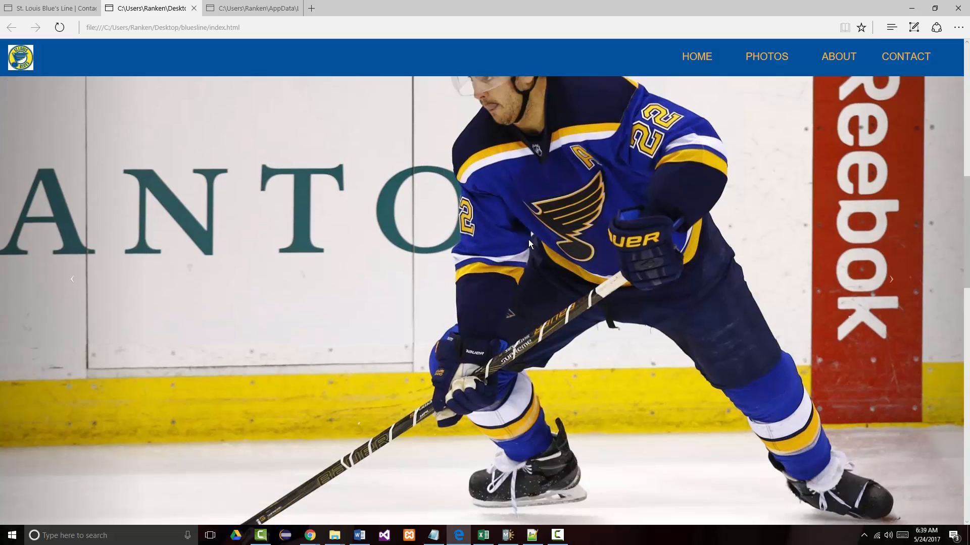
pyautogui.scroll(2, 938, 318)
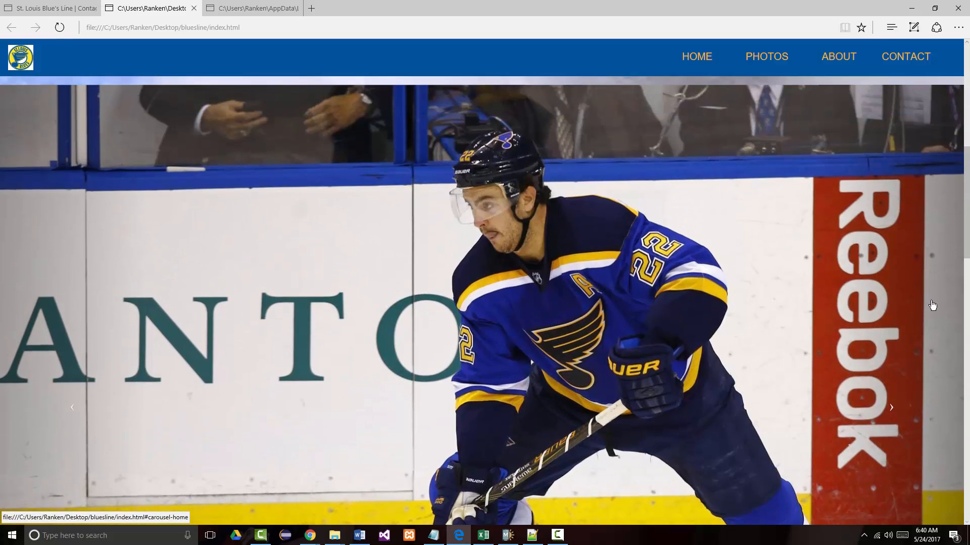
pyautogui.scroll(-2, 884, 335)
pyautogui.scroll(2, 889, 342)
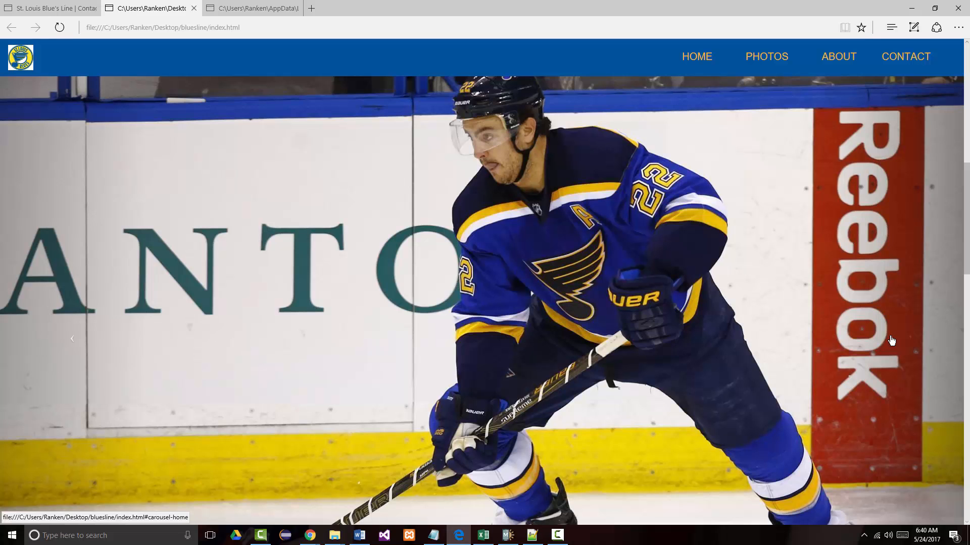
pyautogui.scroll(-3, 891, 341)
pyautogui.scroll(3, 892, 340)
pyautogui.click(893, 343)
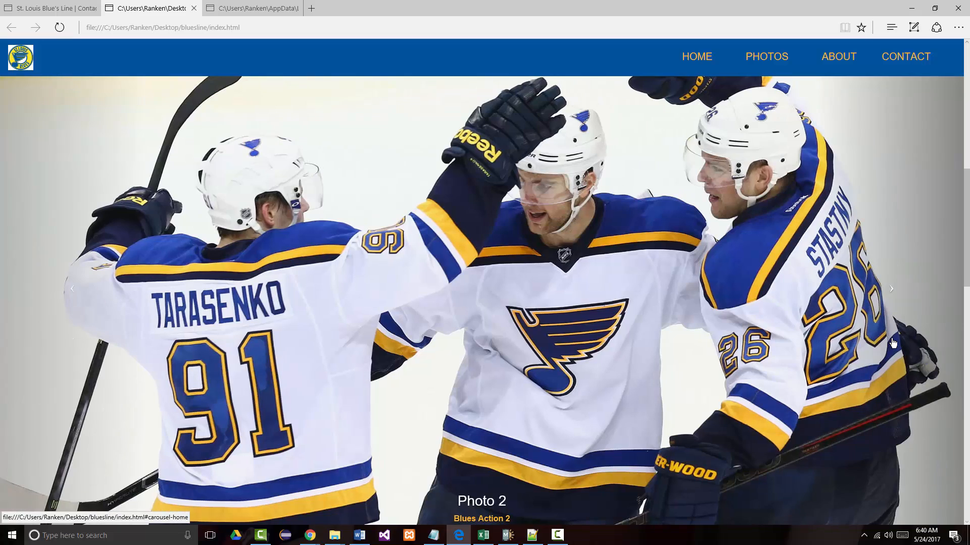
pyautogui.click(893, 343)
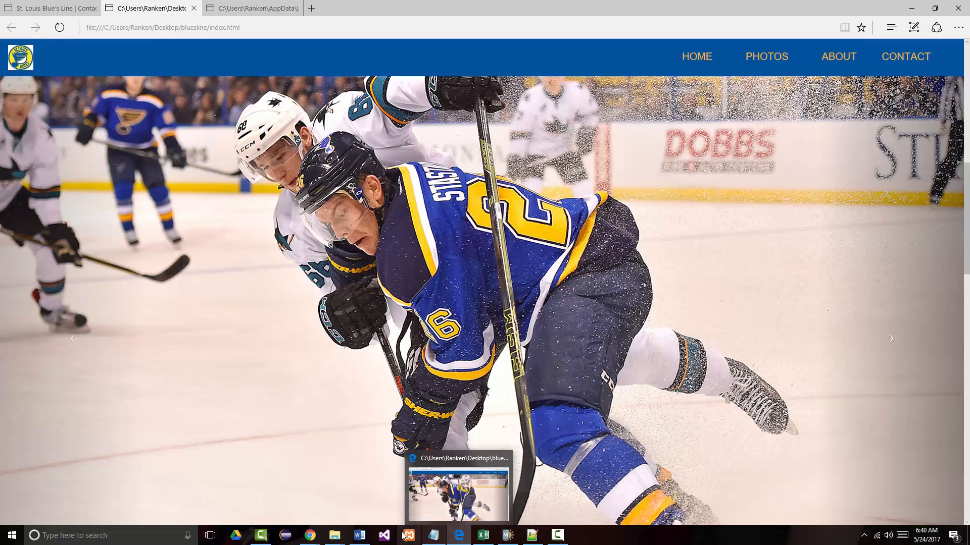
# Switch back to the Mobirise editor with the index.html page
pyautogui.moveTo(318, 544)
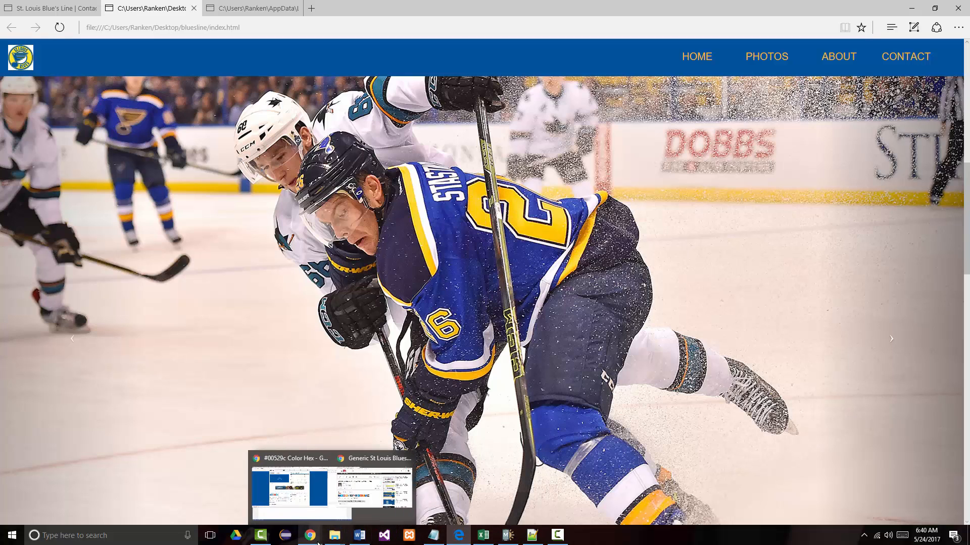
pyautogui.click(498, 540)
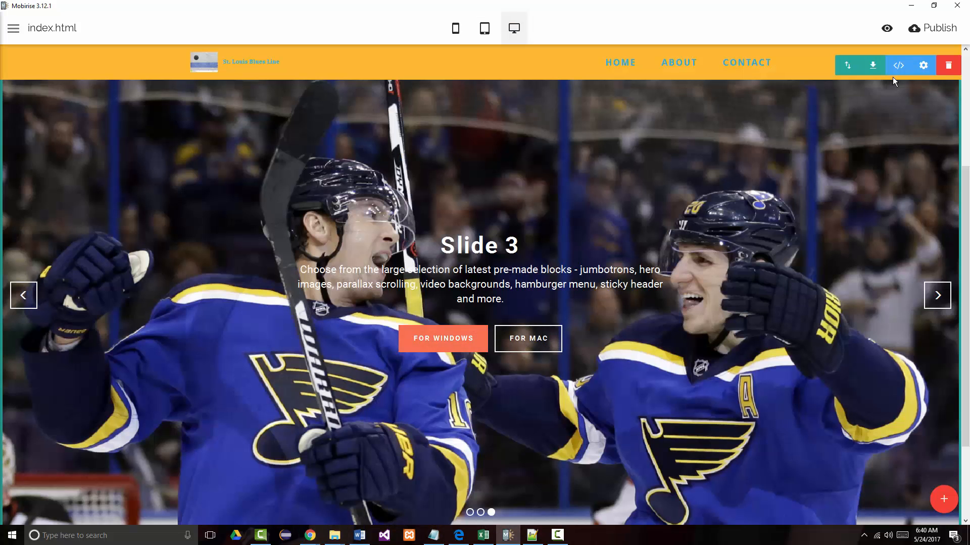
pyautogui.click(924, 69)
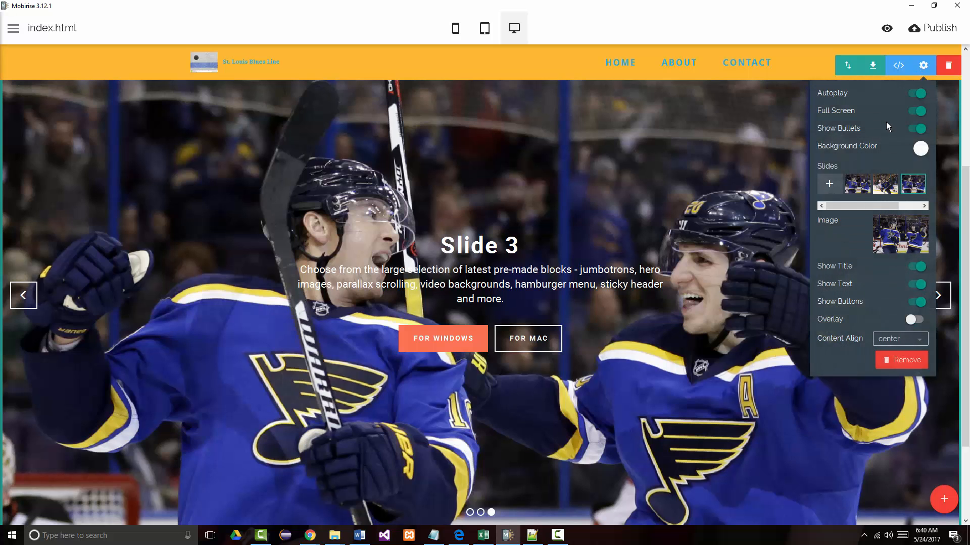
pyautogui.click(885, 239)
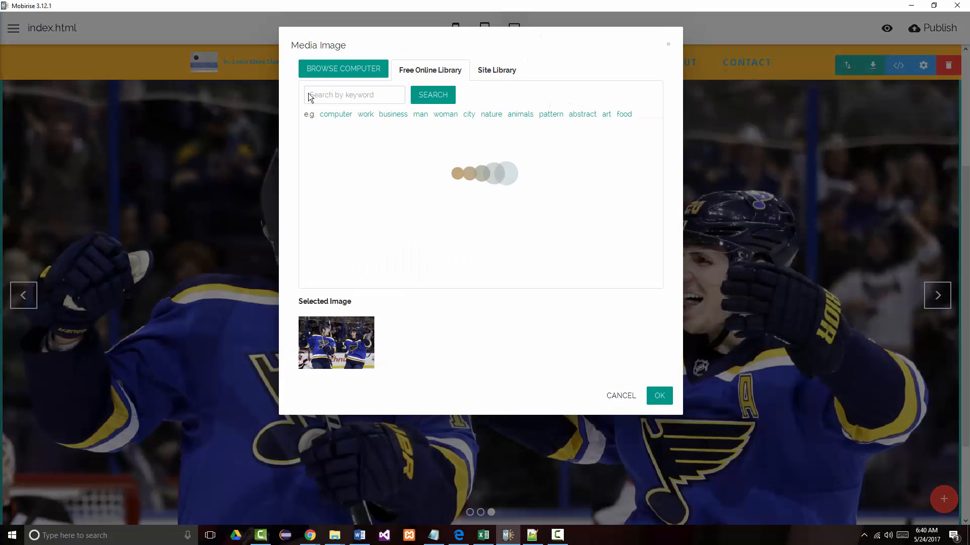
pyautogui.click(333, 74)
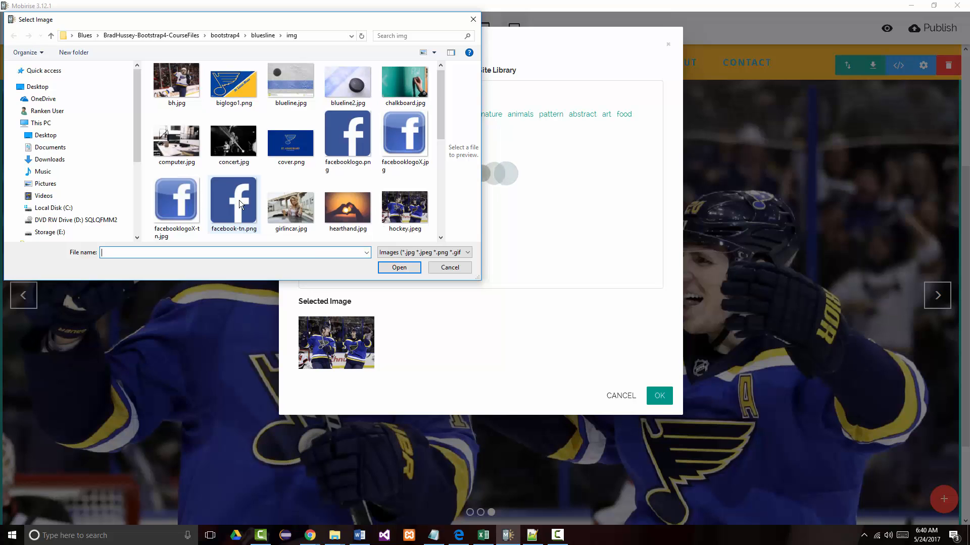
pyautogui.scroll(-2, 262, 218)
pyautogui.scroll(-3, 262, 218)
pyautogui.scroll(5, 263, 222)
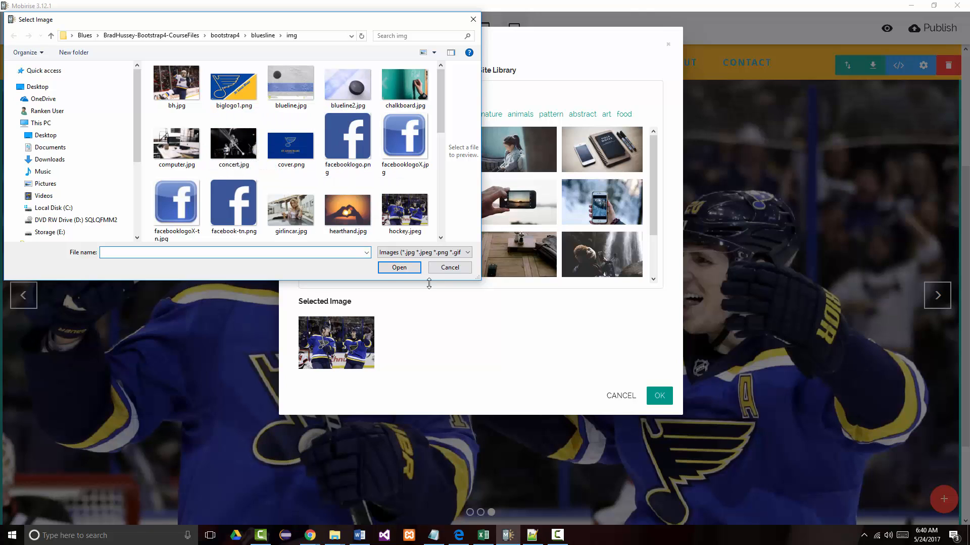
pyautogui.click(450, 268)
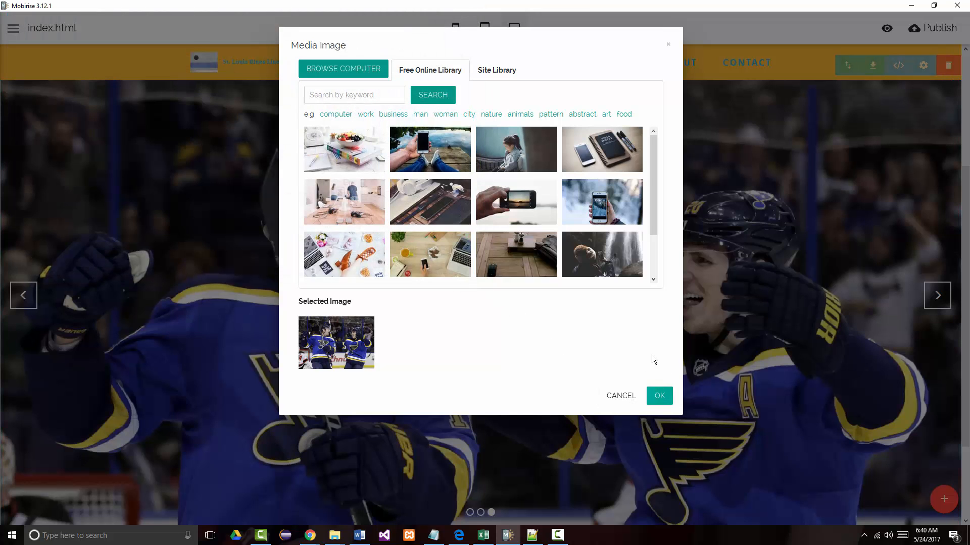
pyautogui.click(623, 397)
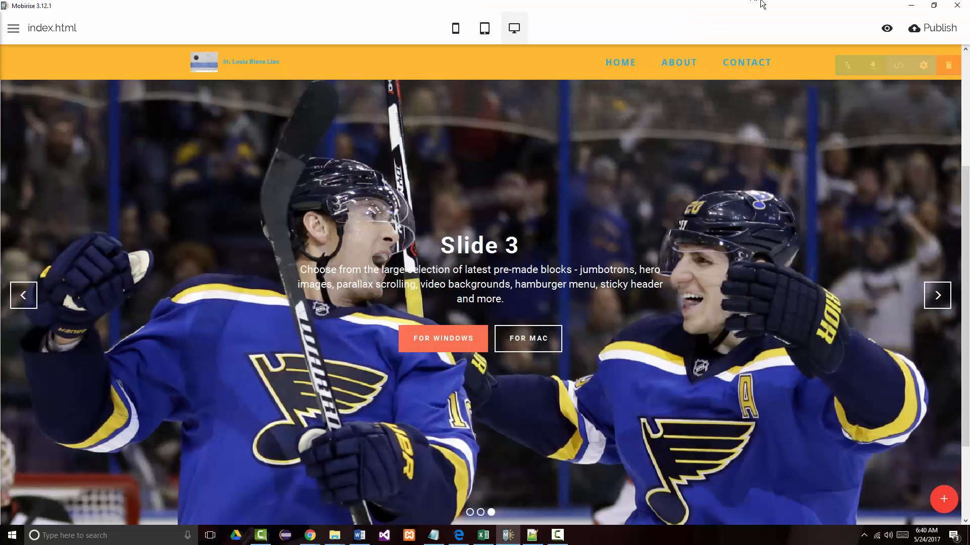
# Preview the index.html page in the browser and advance through the slides of its hockey image slider
pyautogui.click(886, 28)
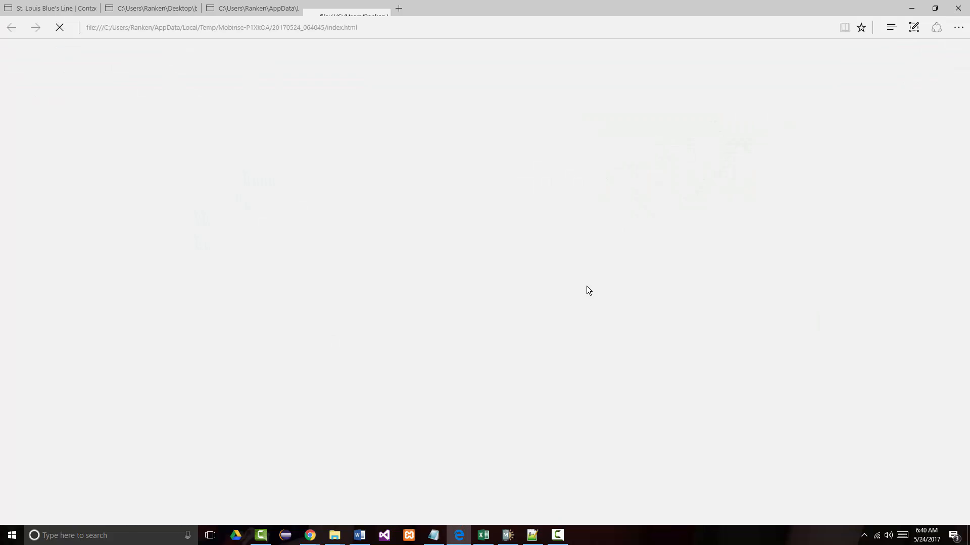
pyautogui.scroll(-4, 475, 207)
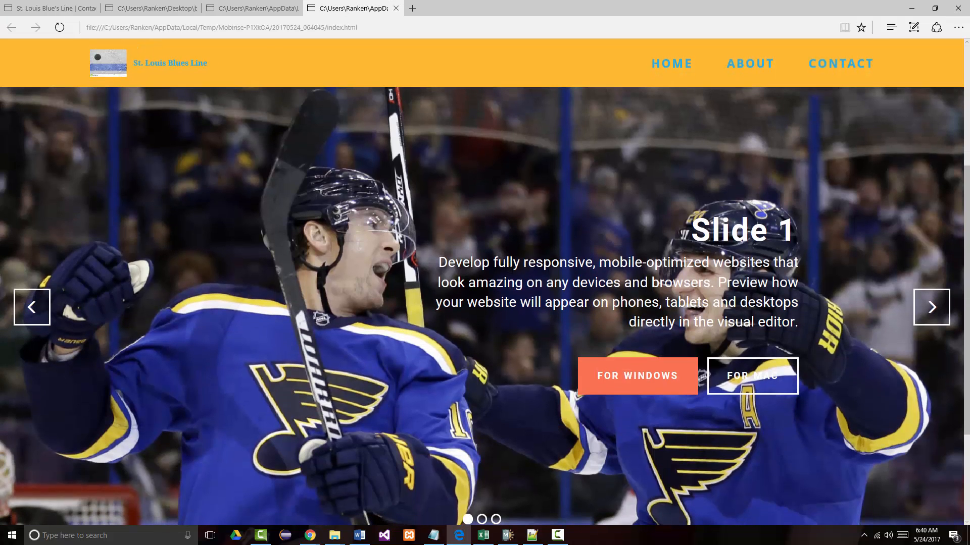
pyautogui.click(932, 309)
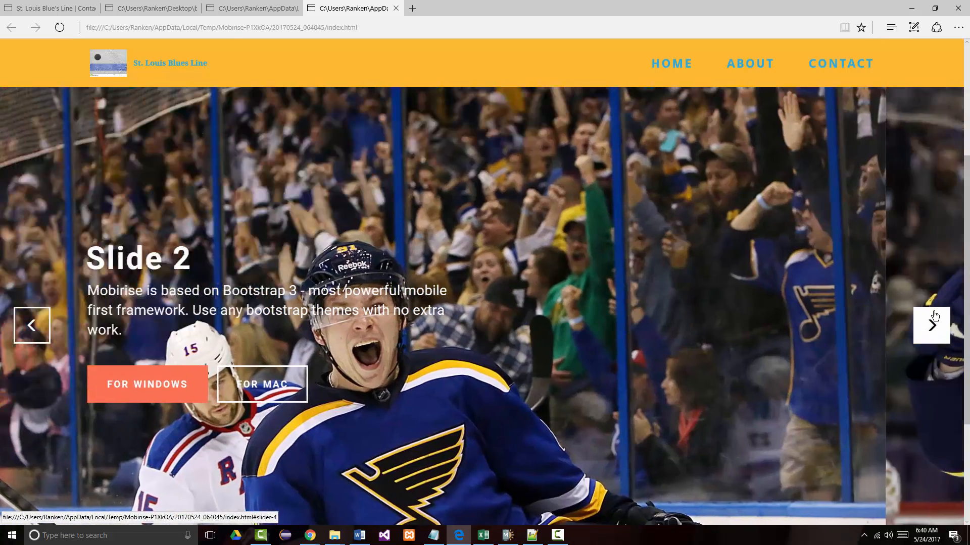
pyautogui.click(934, 316)
pyautogui.click(933, 318)
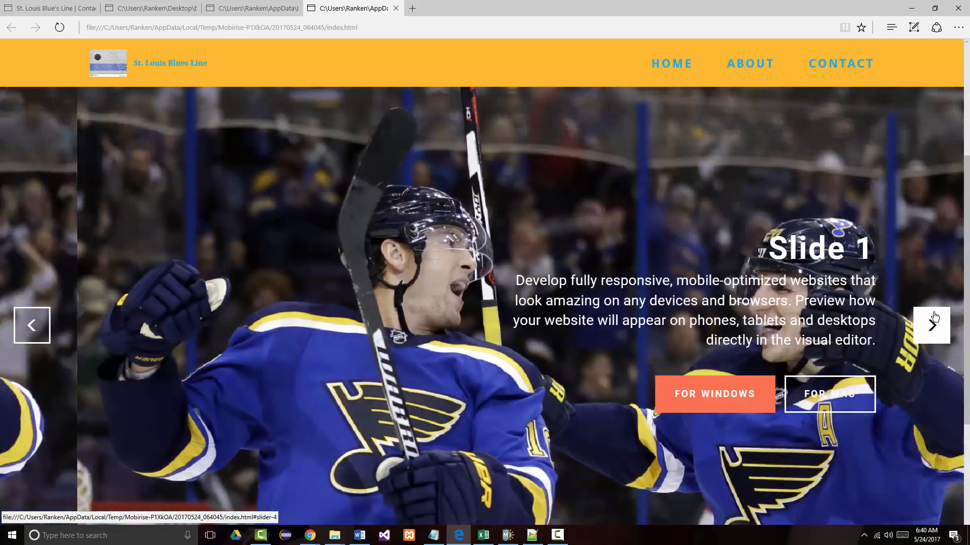
# Review the previewed page from the "Blue's Line" welcome block down to the newsletter subscription form
pyautogui.scroll(-3, 817, 350)
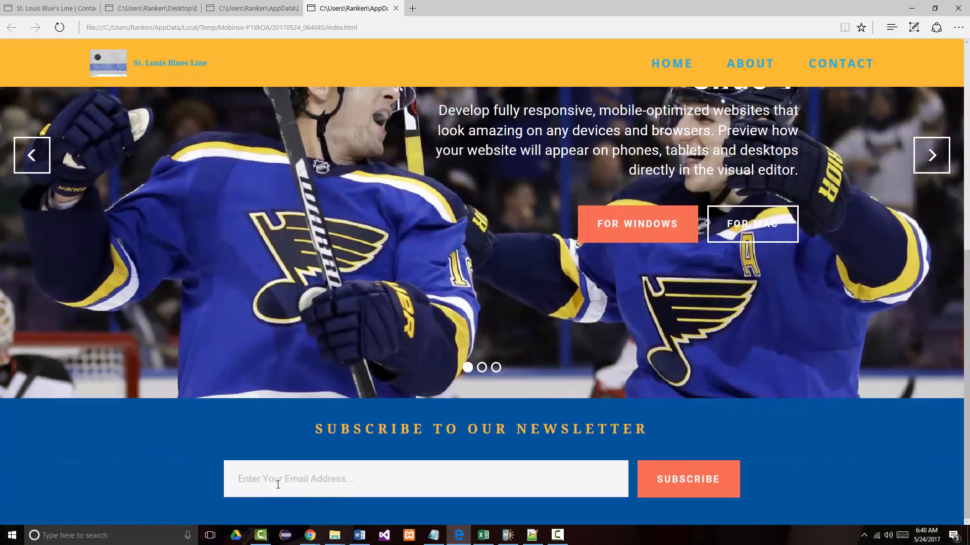
pyautogui.scroll(6, 520, 410)
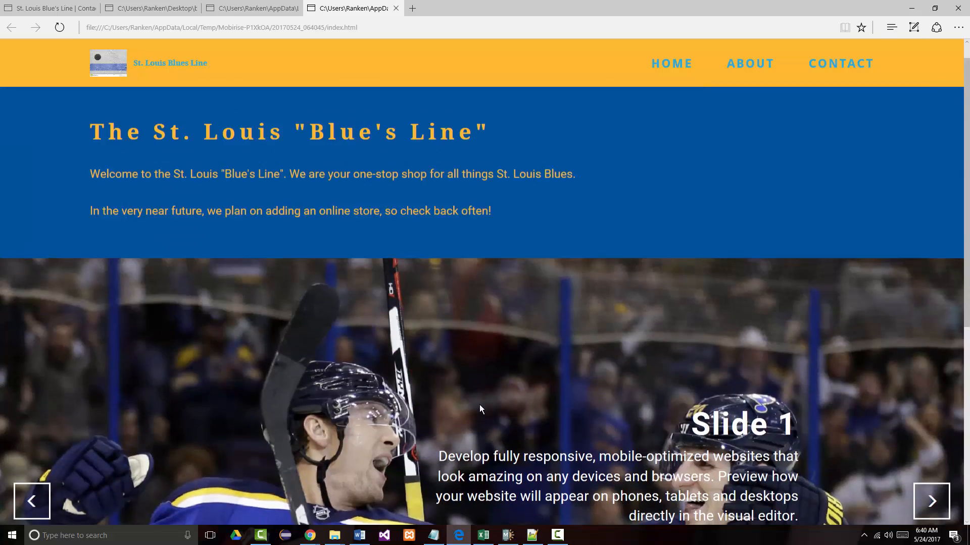
pyautogui.scroll(-6, 500, 403)
pyautogui.scroll(2, 500, 404)
pyautogui.scroll(-2, 498, 406)
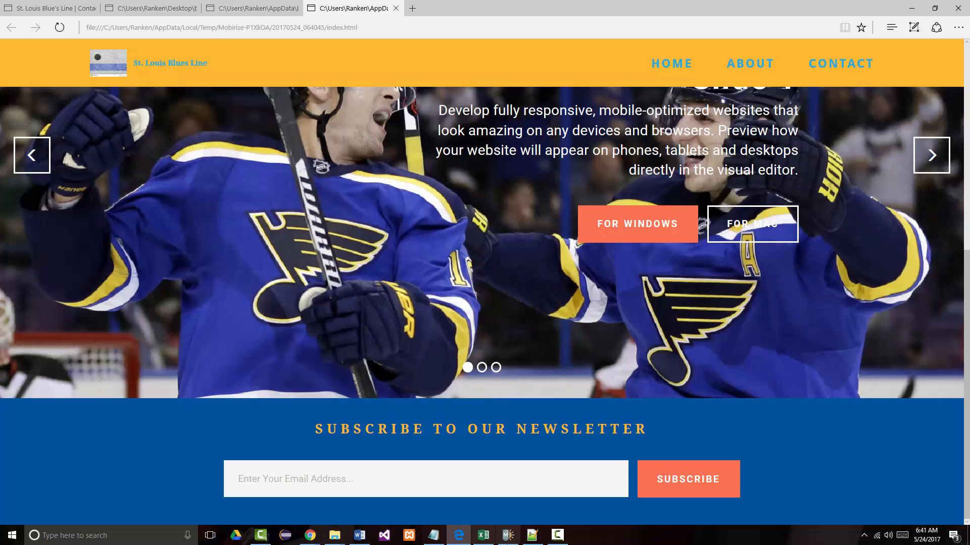
pyautogui.click(557, 535)
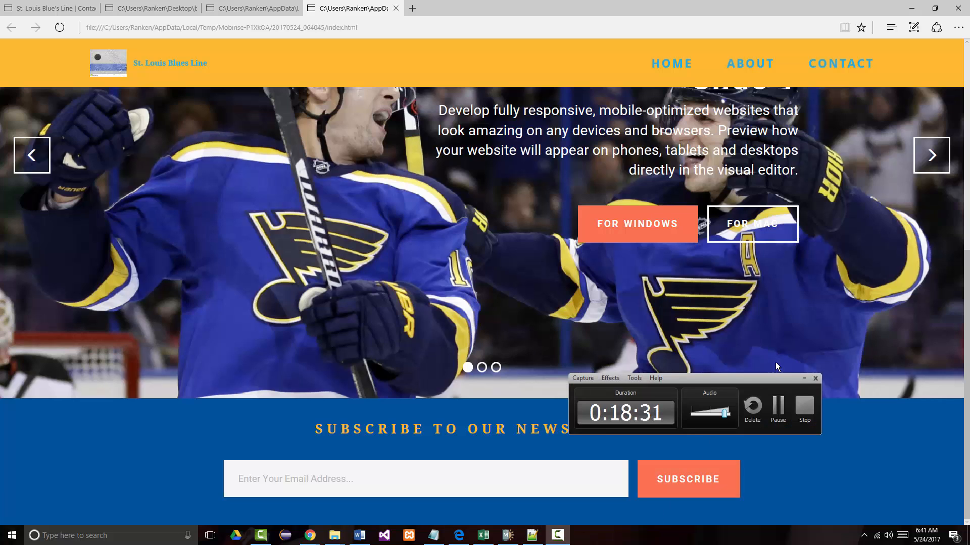